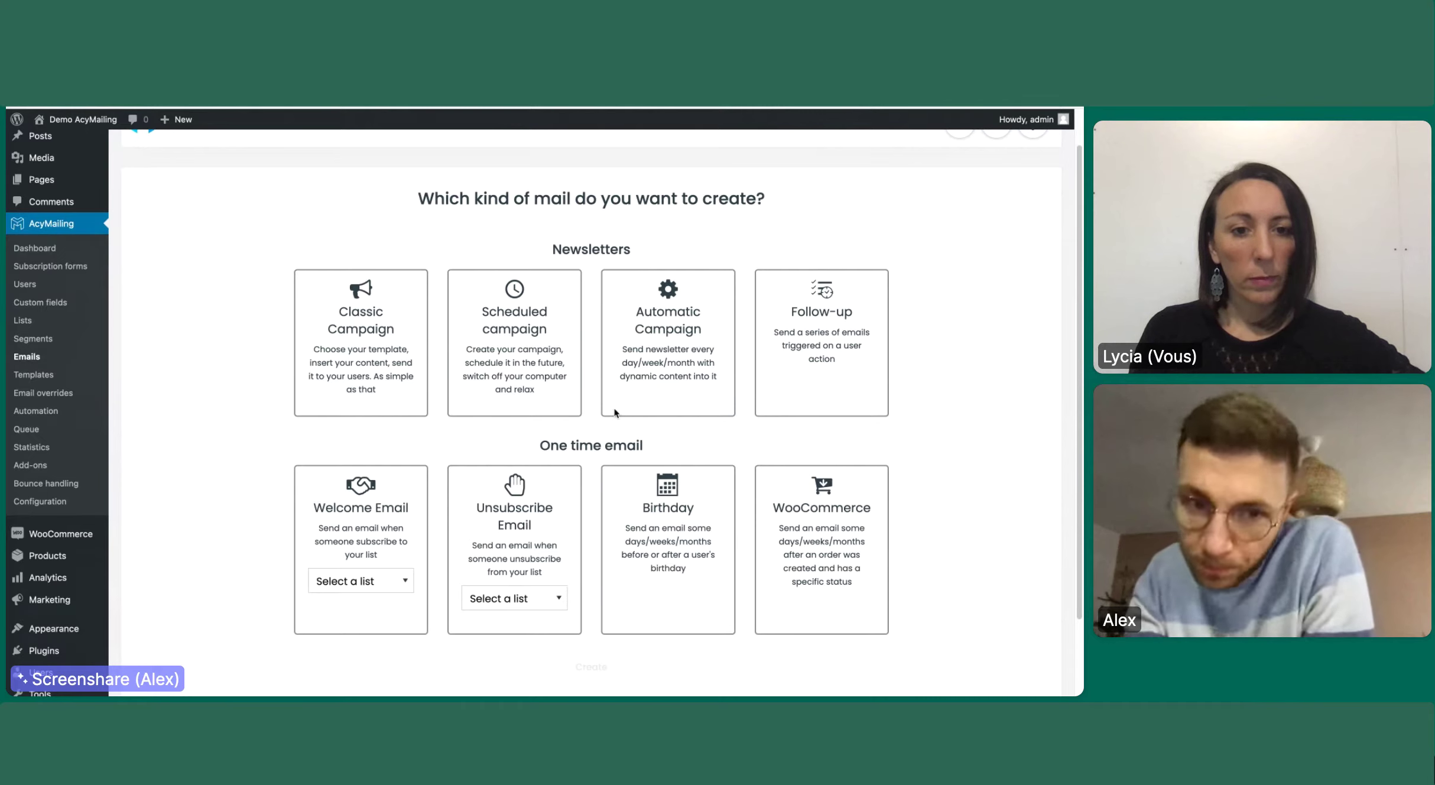
Create a classic campaign from an AcyMailing-branded template and open its email content for editing.
left_click(363, 349)
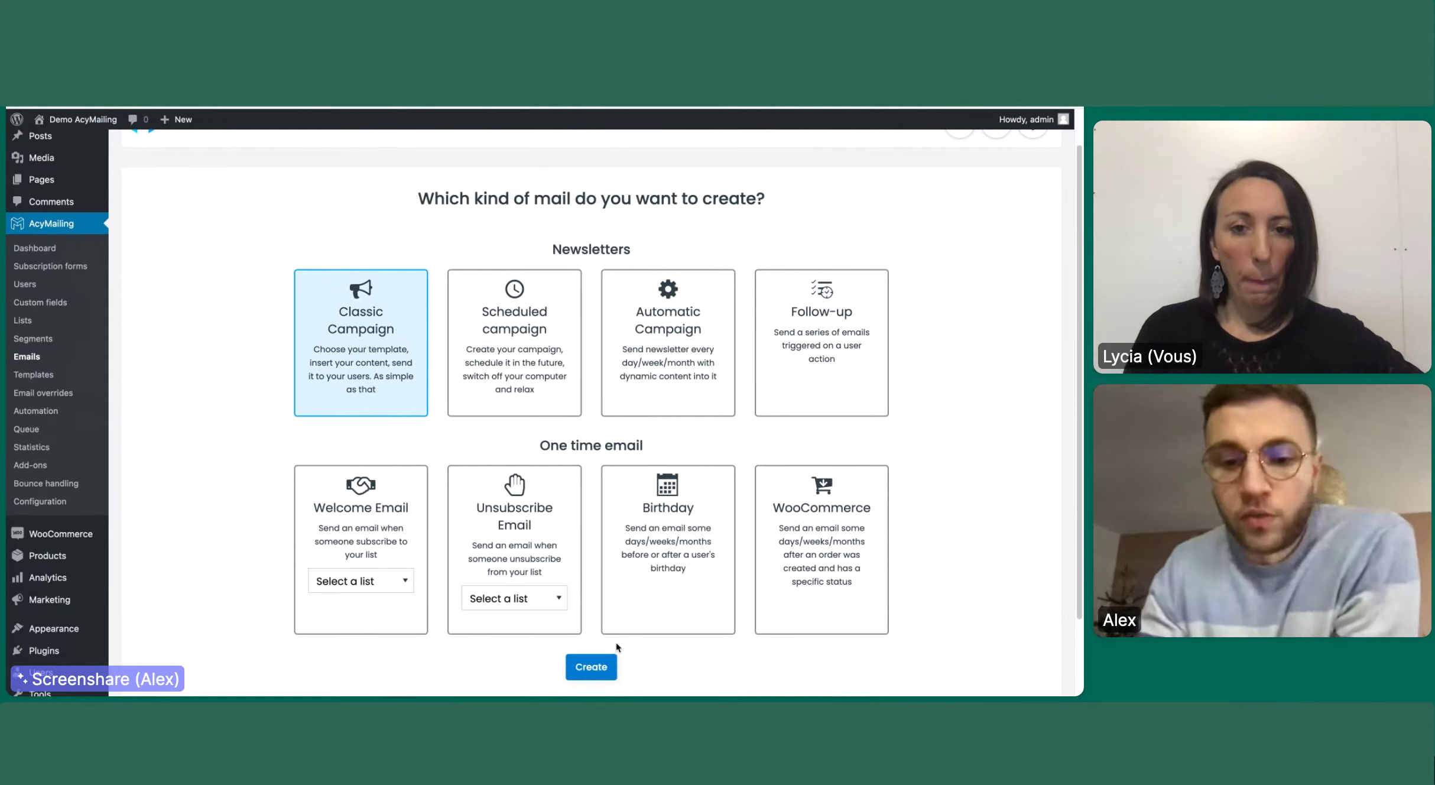
left_click(578, 663)
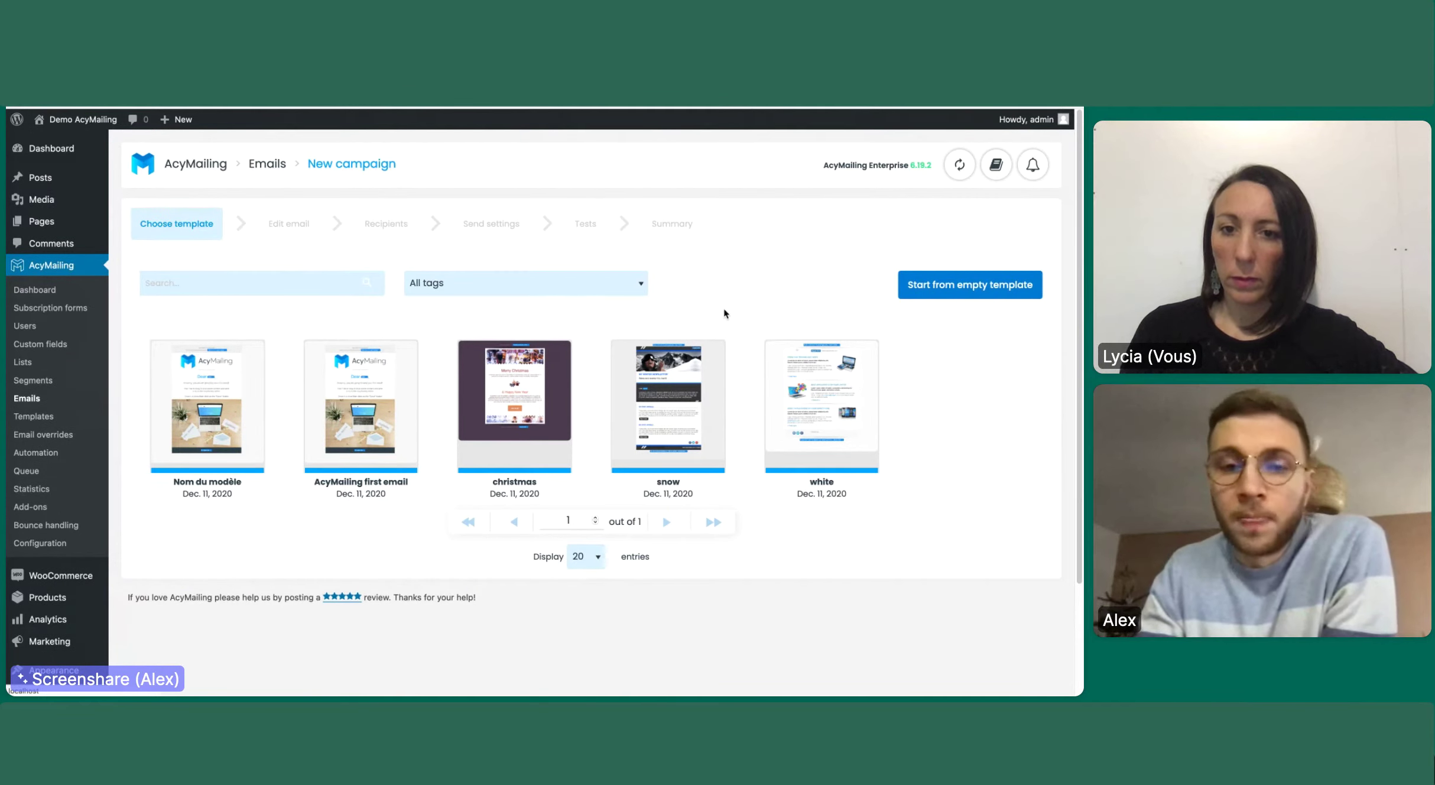
left_click(540, 355)
left_click(591, 563)
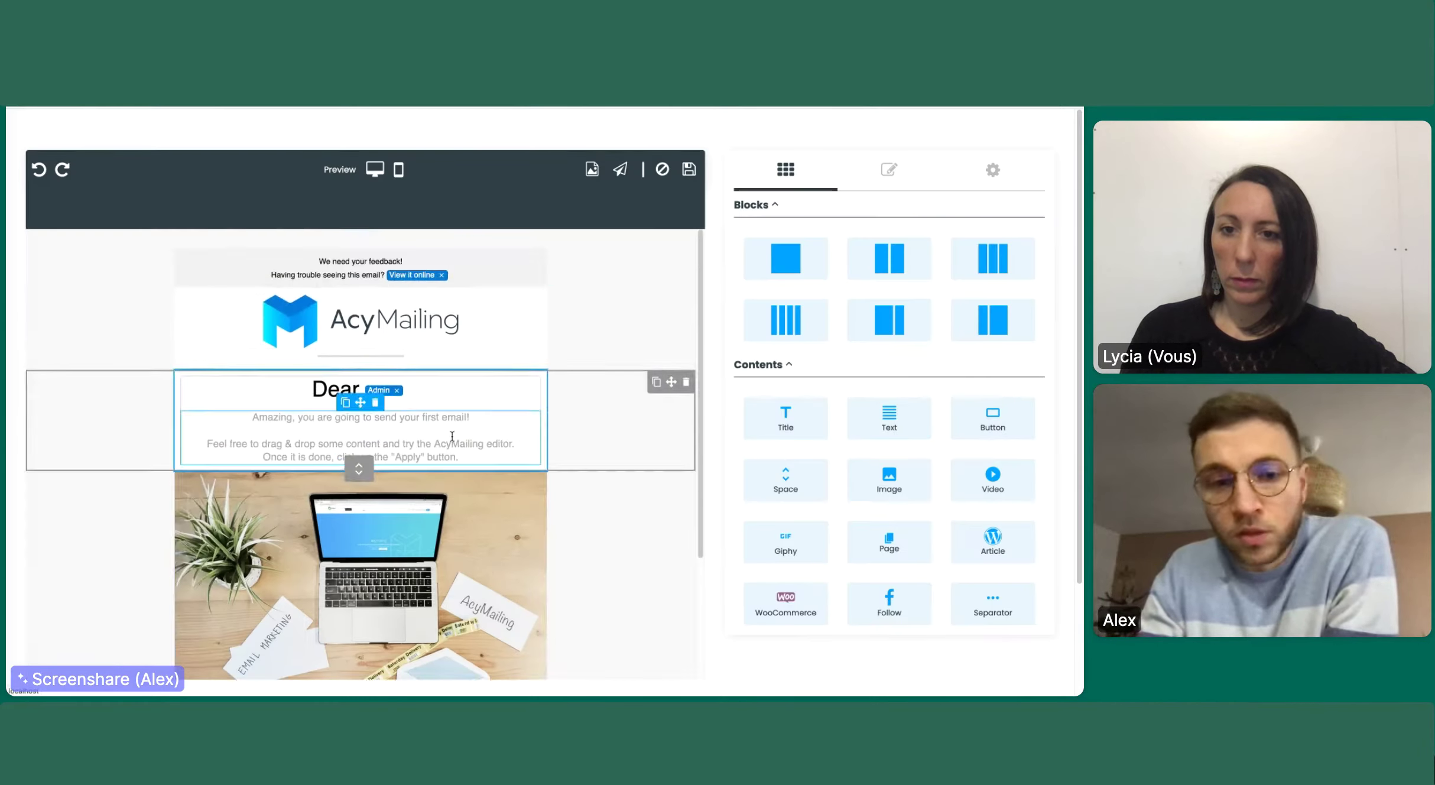
Insert a two-column block between the logo and the greeting, with a text element reading Test in its right column.
scroll(518, 532, "down", 3)
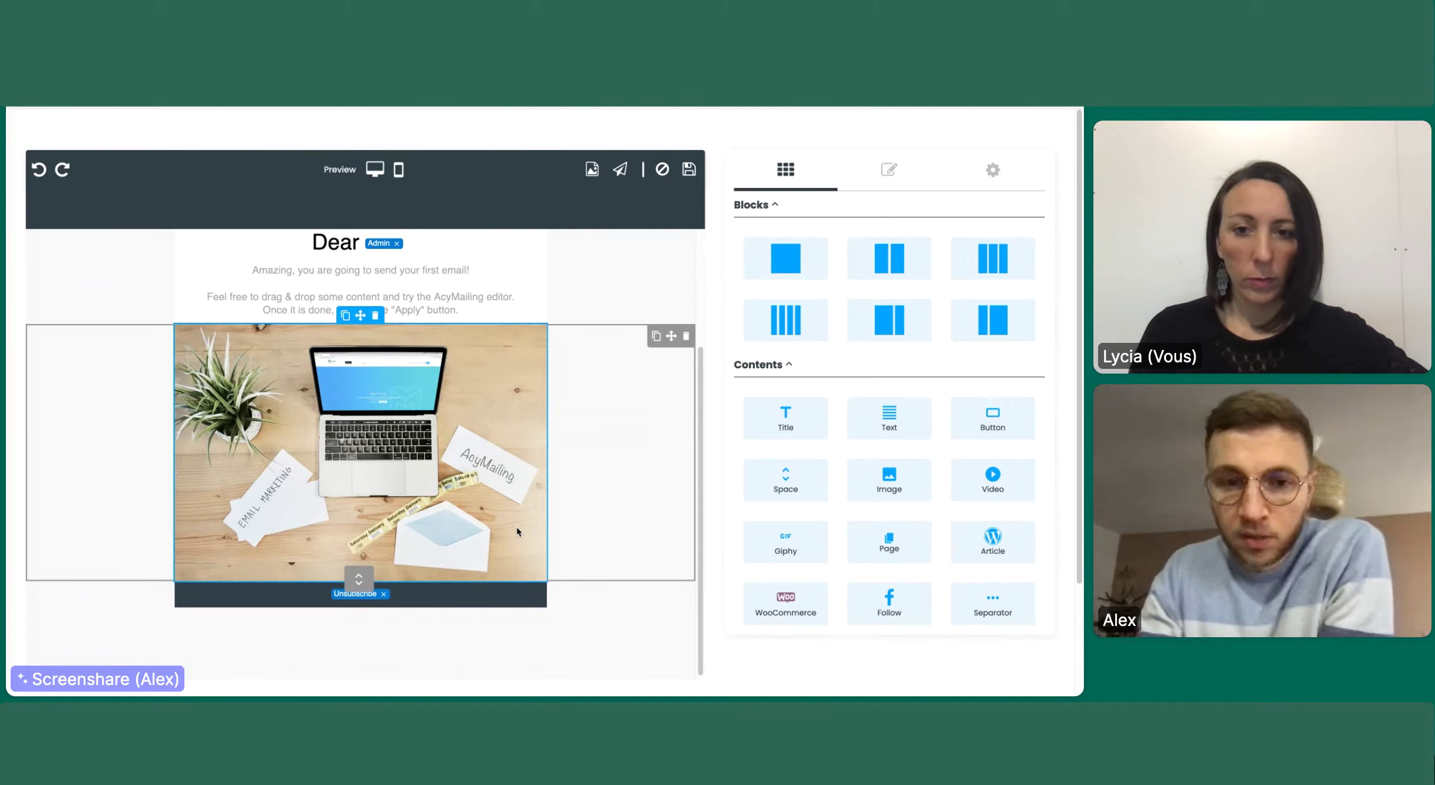
scroll(591, 472, "up", 3)
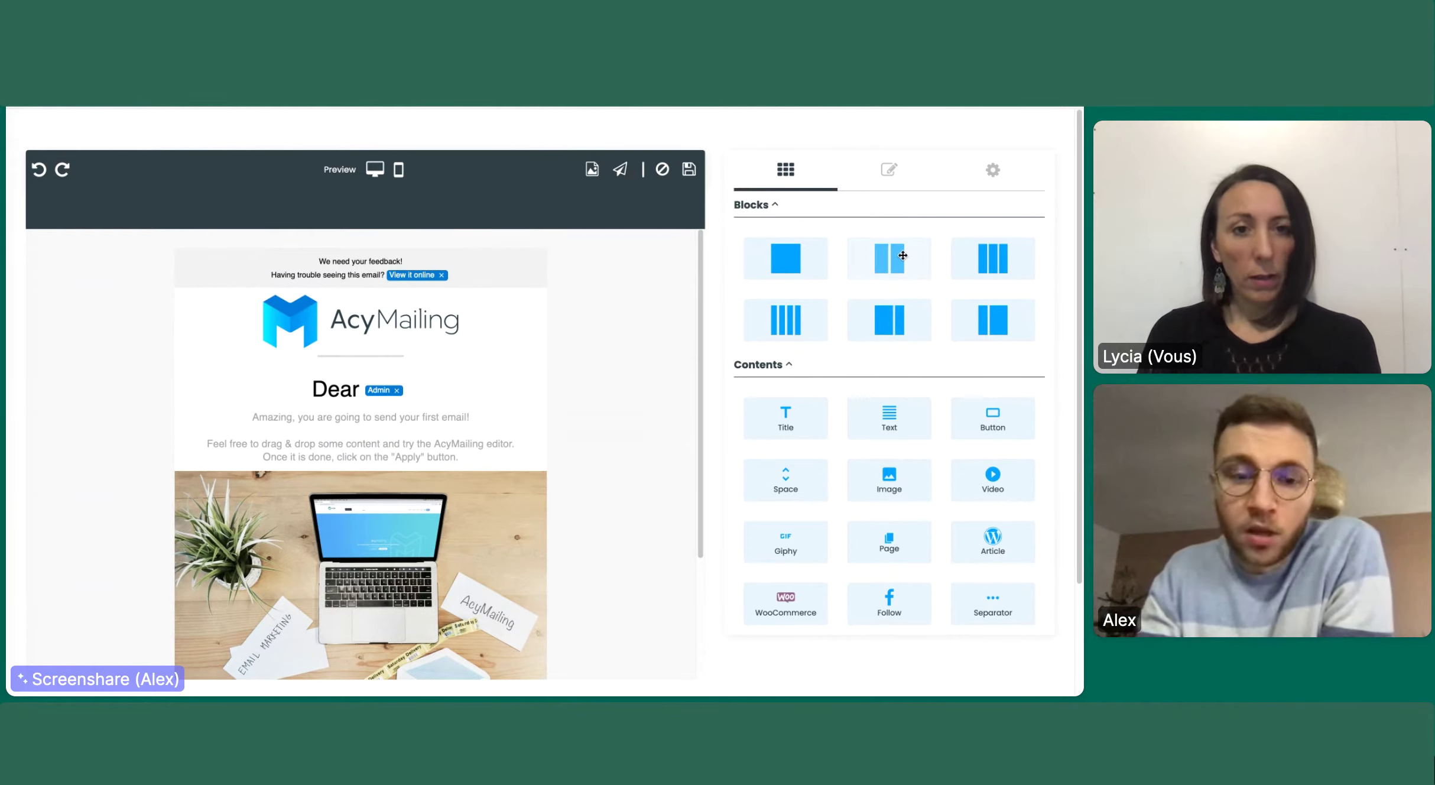
left_click_drag(902, 255, 450, 364)
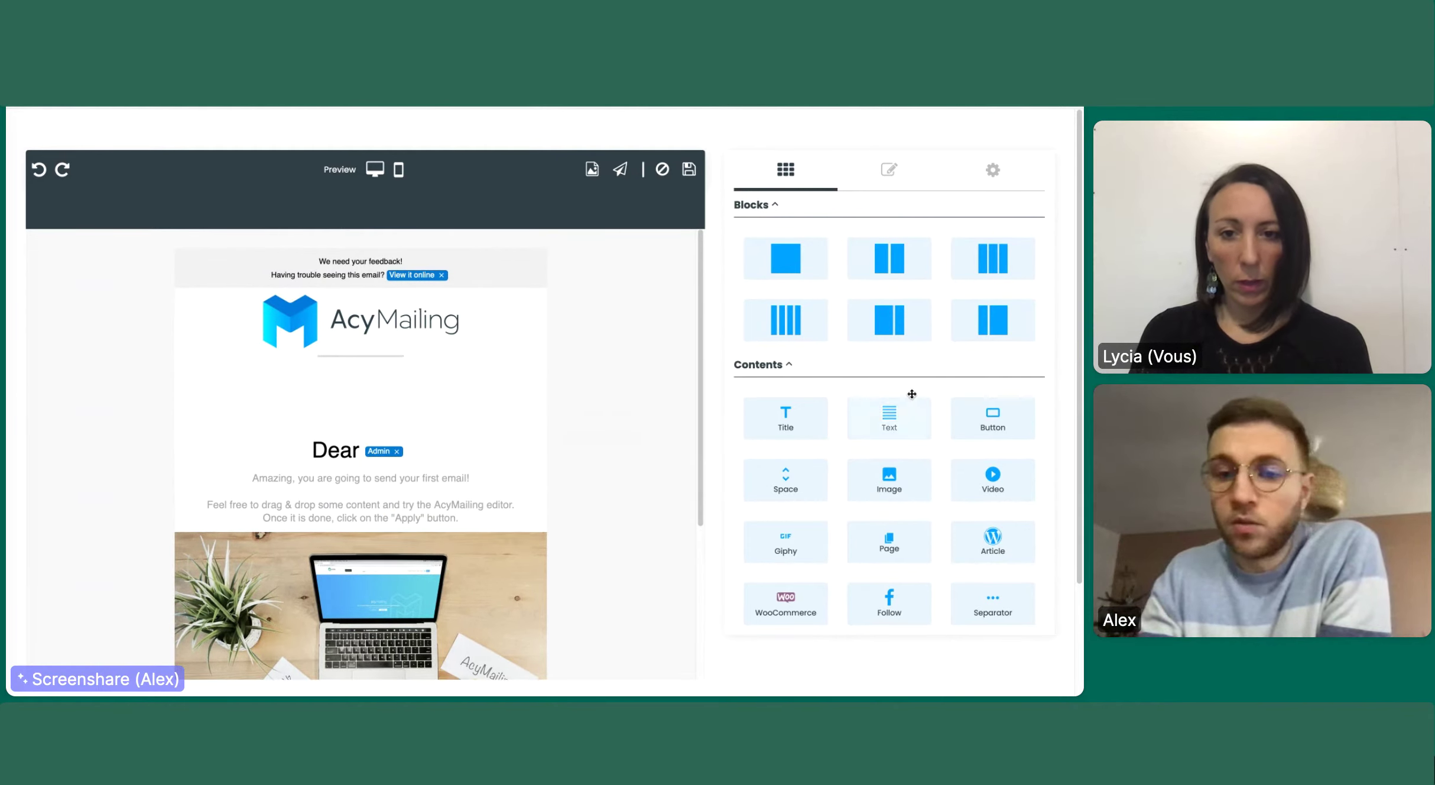
left_click_drag(889, 413, 609, 391)
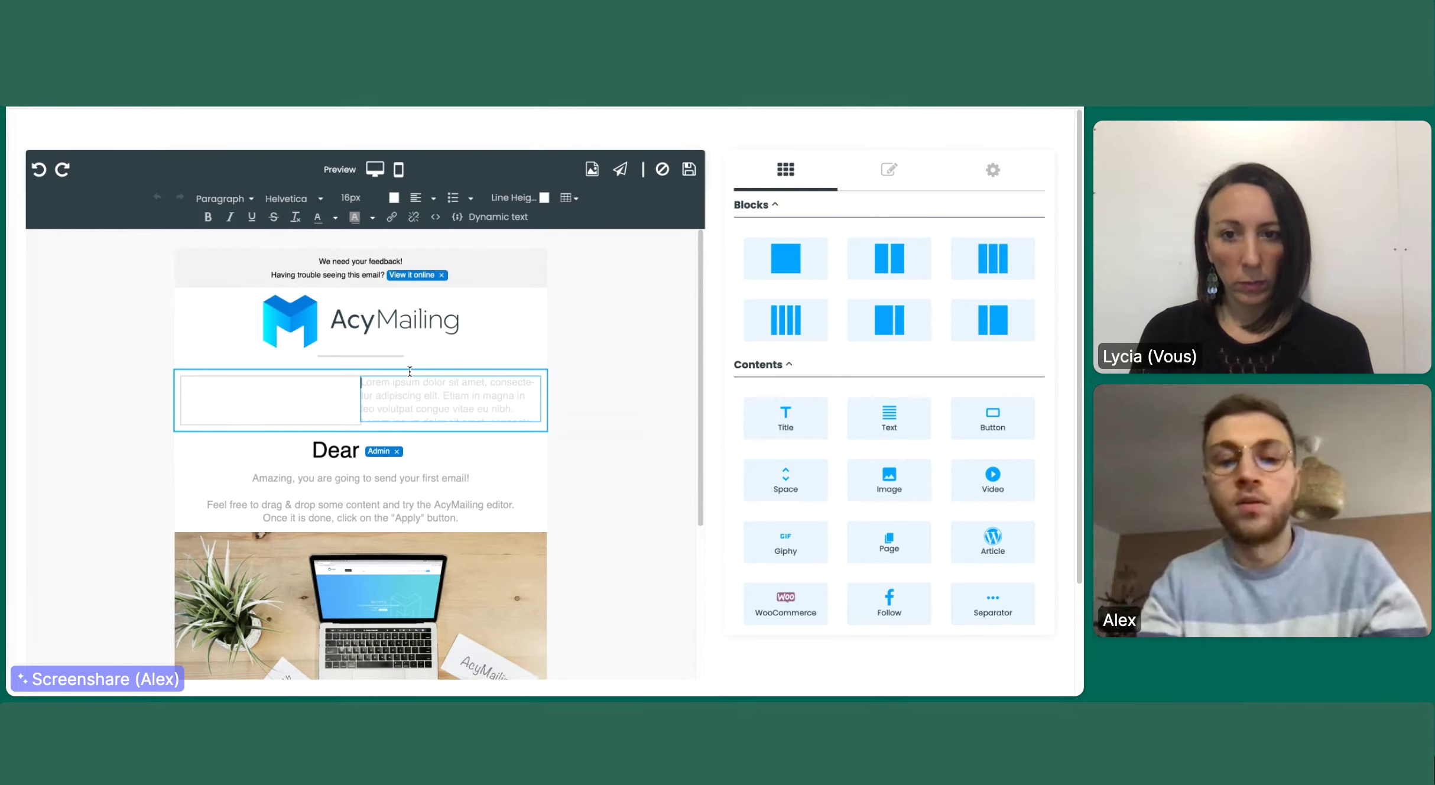
type("Test")
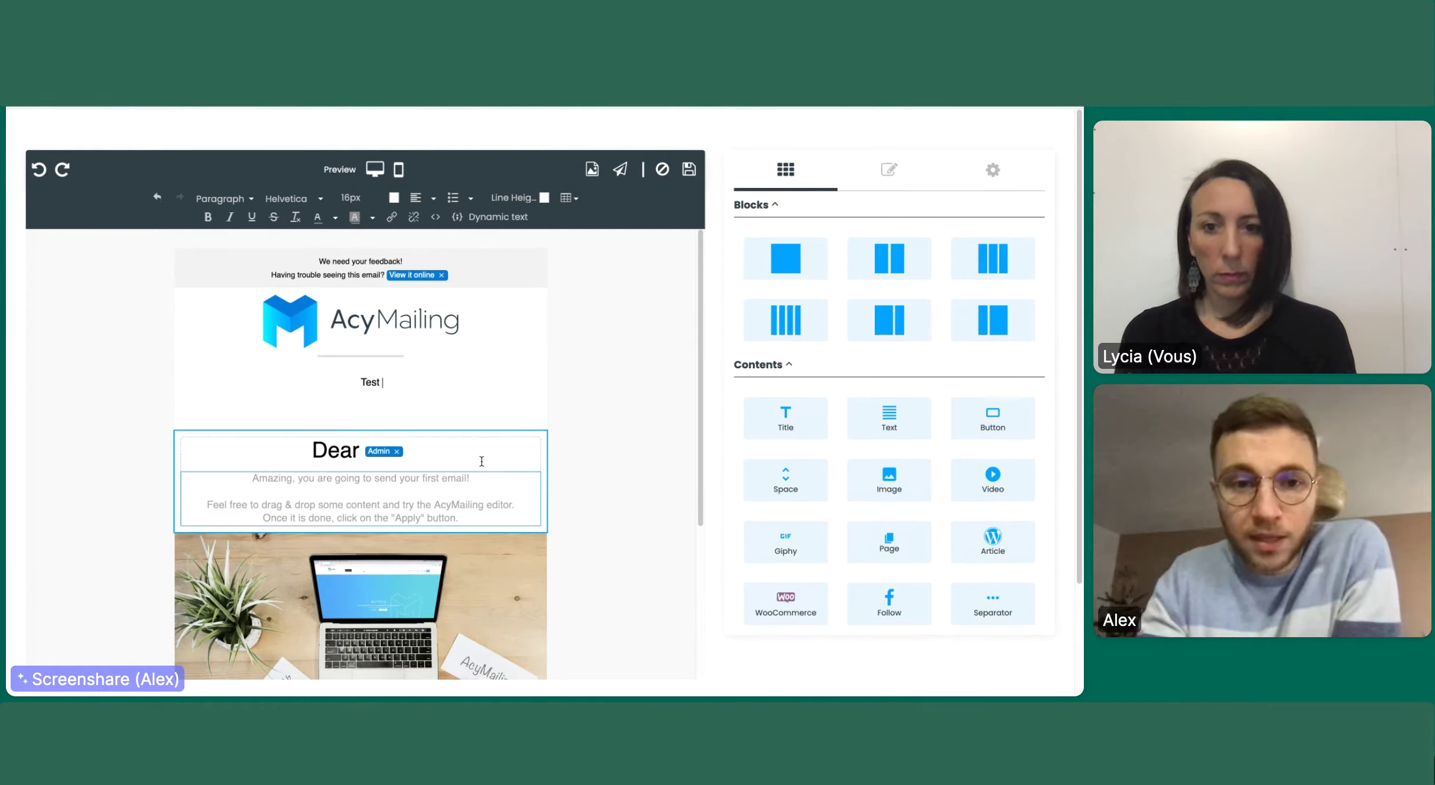
Look through the email content and preview it in the desktop view.
scroll(644, 420, "down", 2)
scroll(644, 419, "down", 2)
scroll(644, 420, "up", 3)
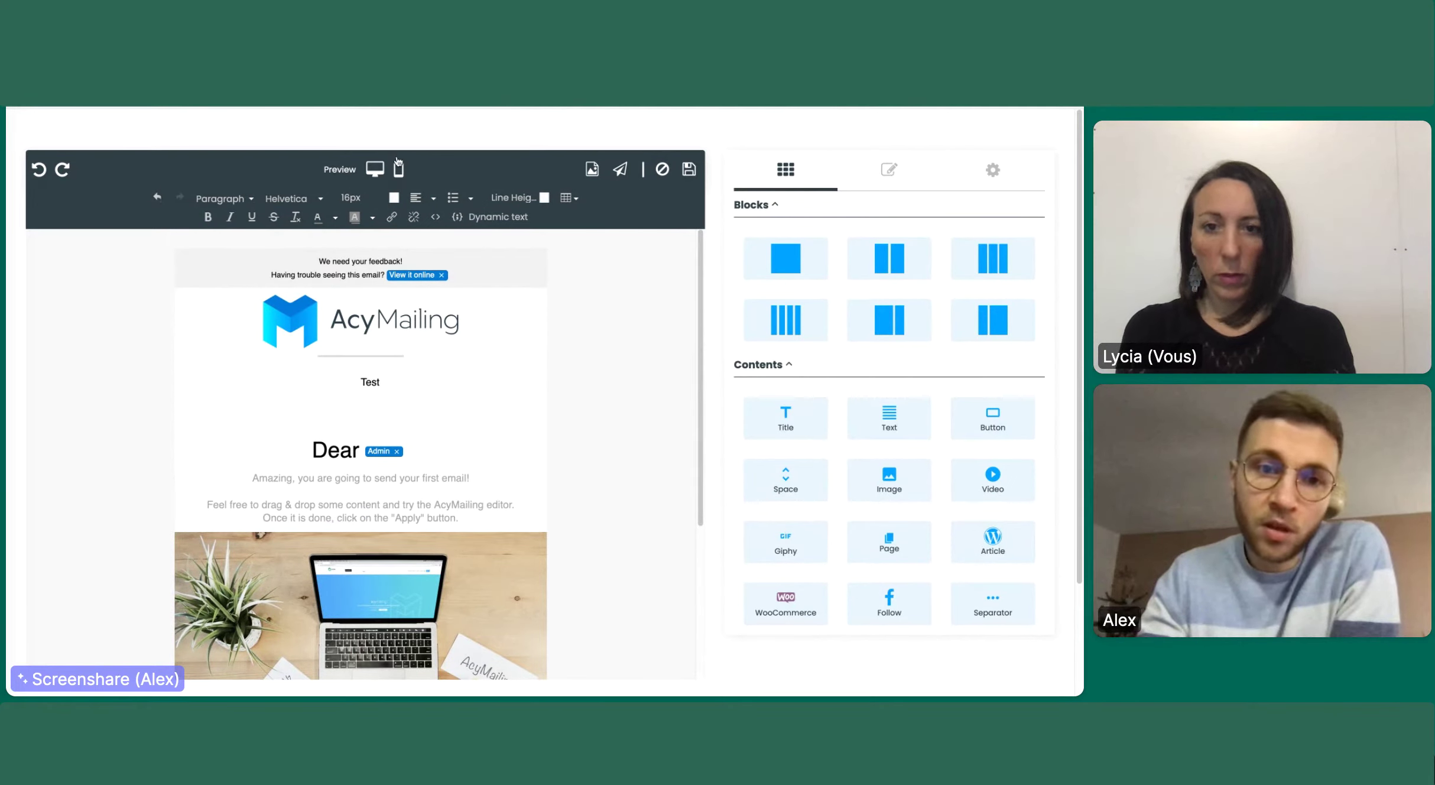
left_click(377, 156)
left_click(375, 167)
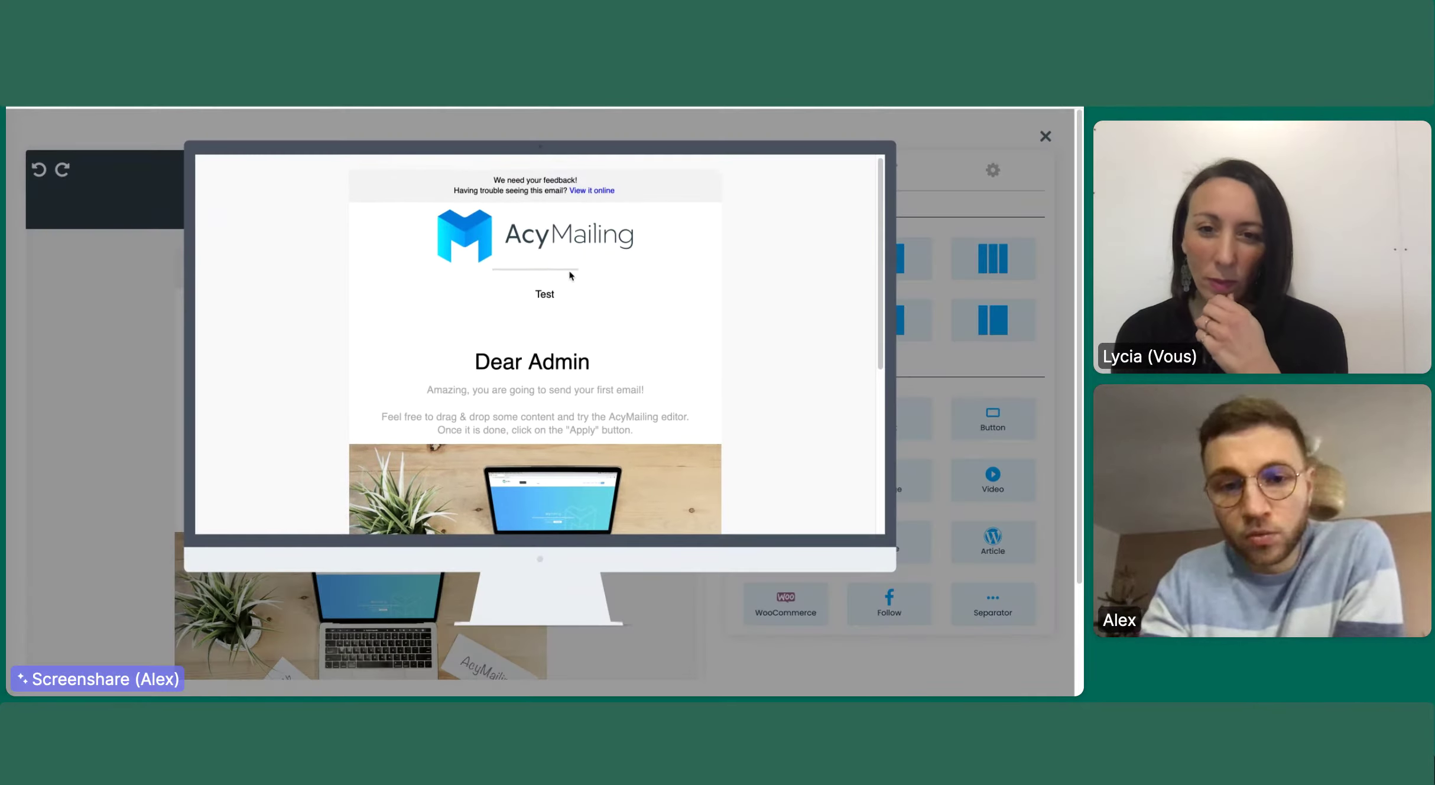
scroll(571, 274, "down", 5)
scroll(571, 274, "up", 5)
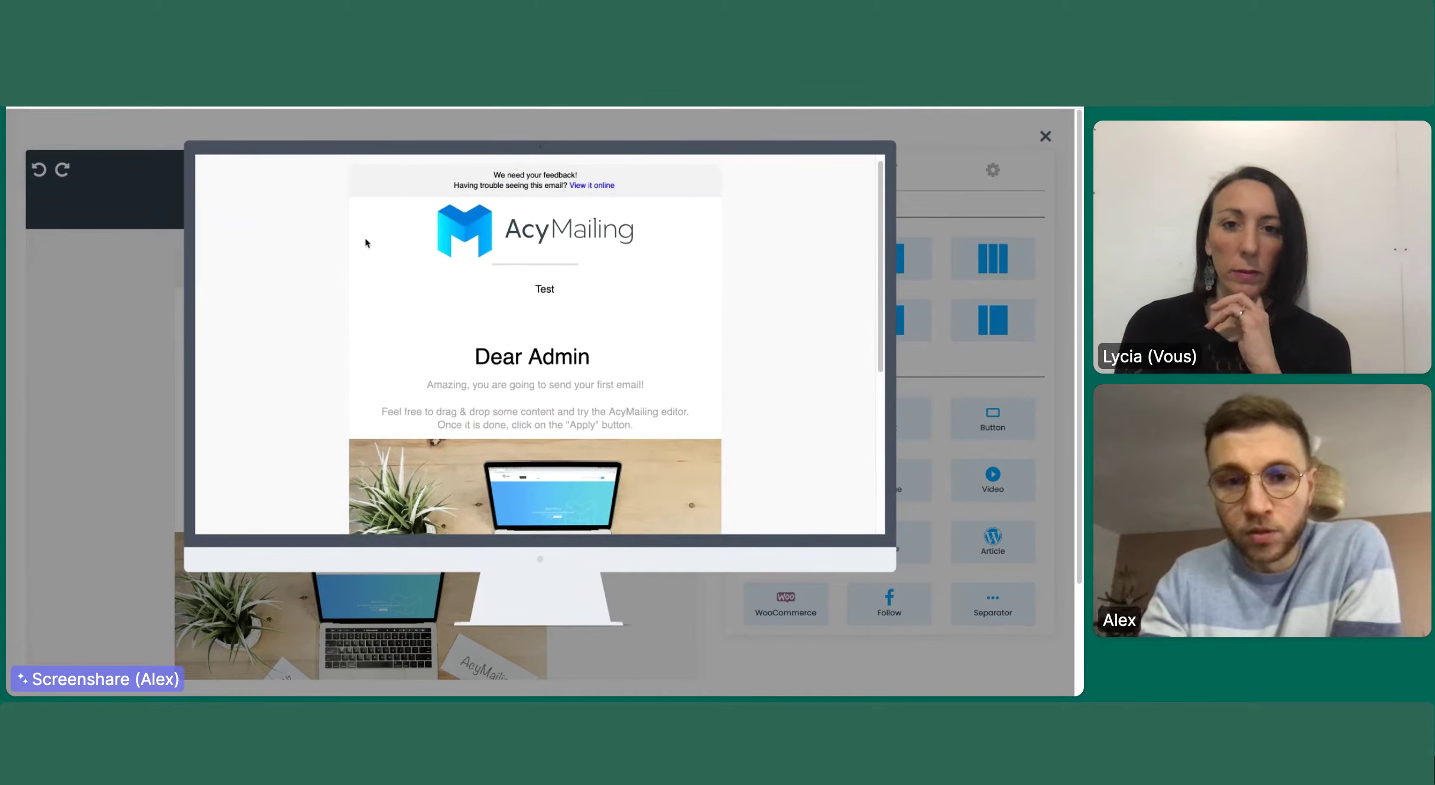
left_click(88, 253)
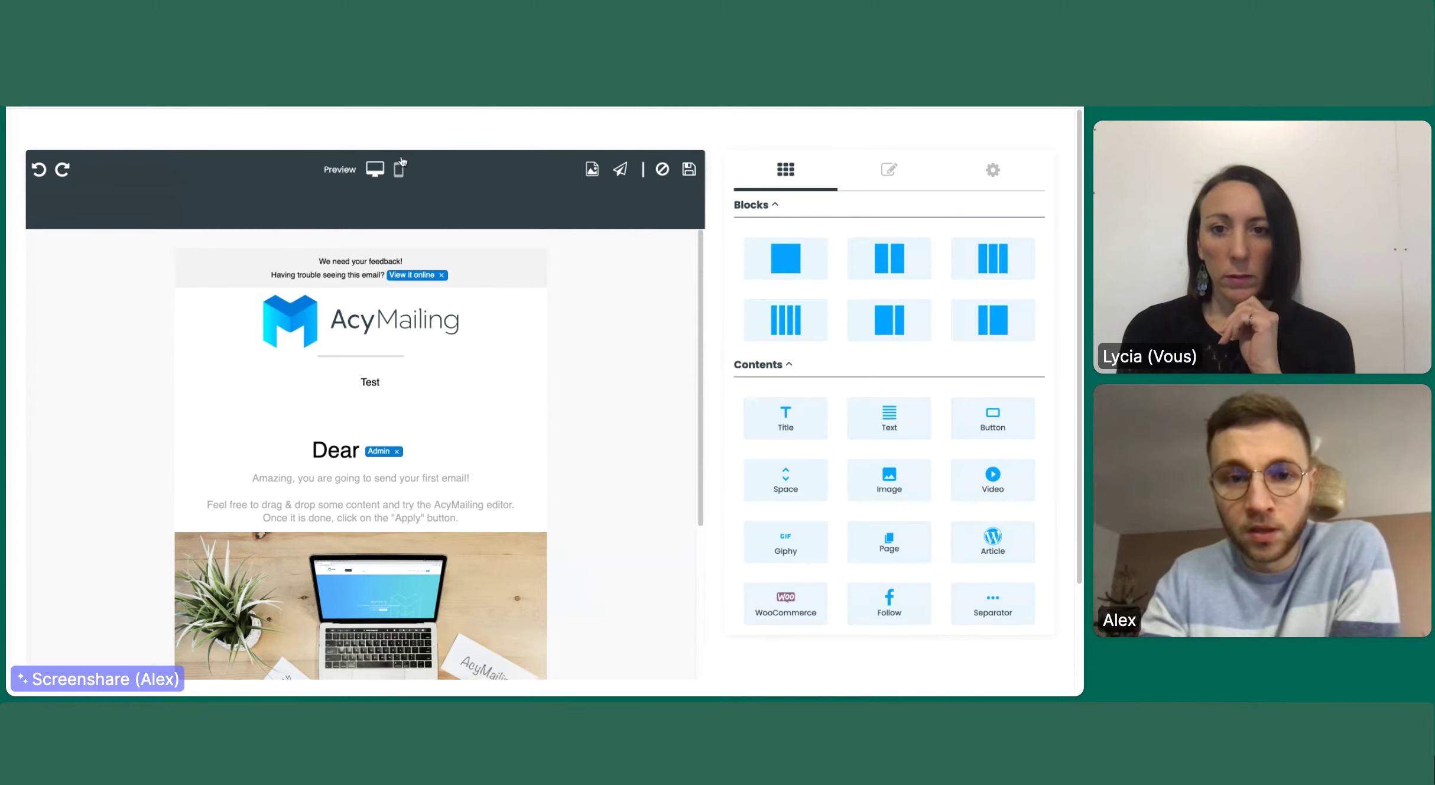
Preview the email in the smartphone view.
left_click(400, 168)
scroll(522, 358, "down", 3)
scroll(522, 359, "up", 3)
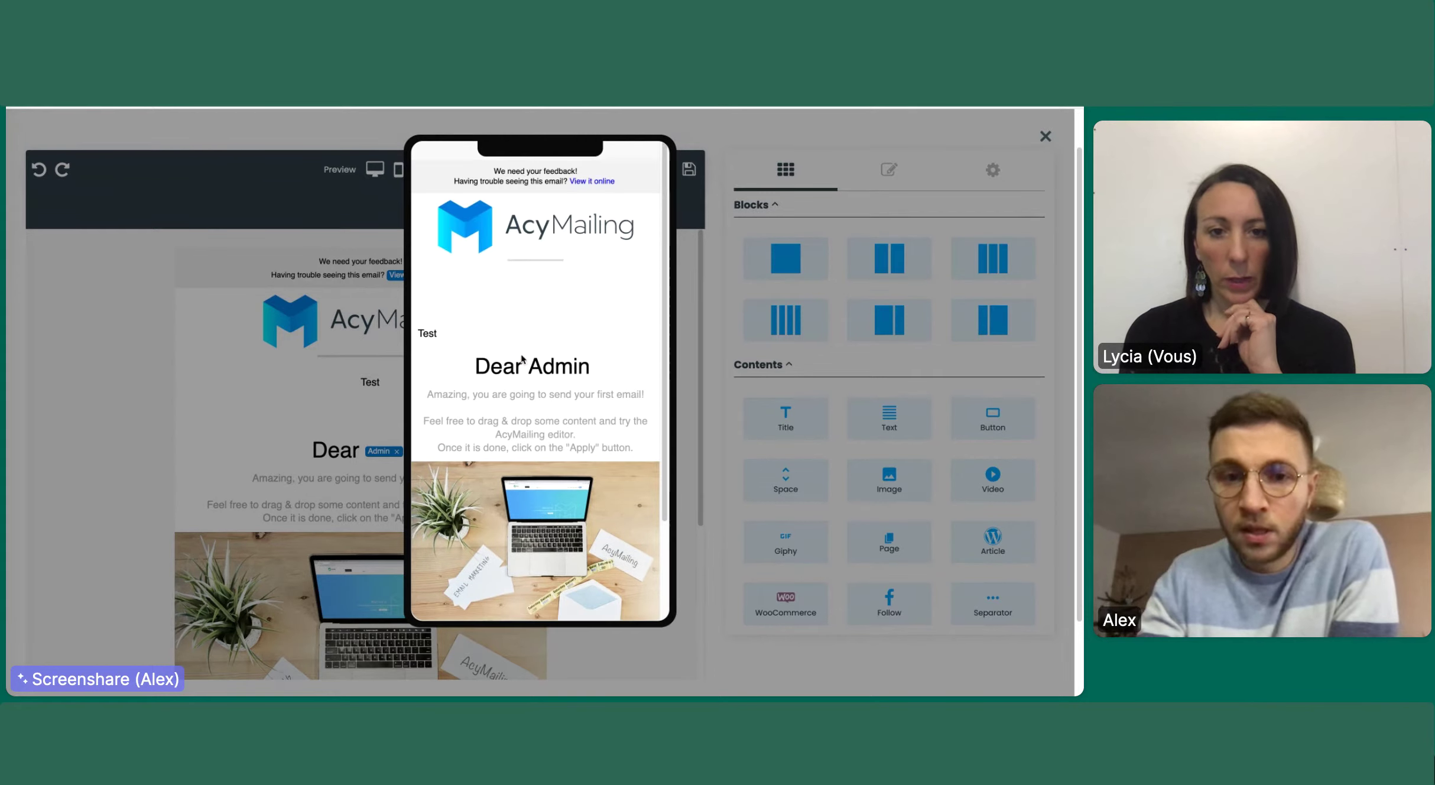
left_click(705, 145)
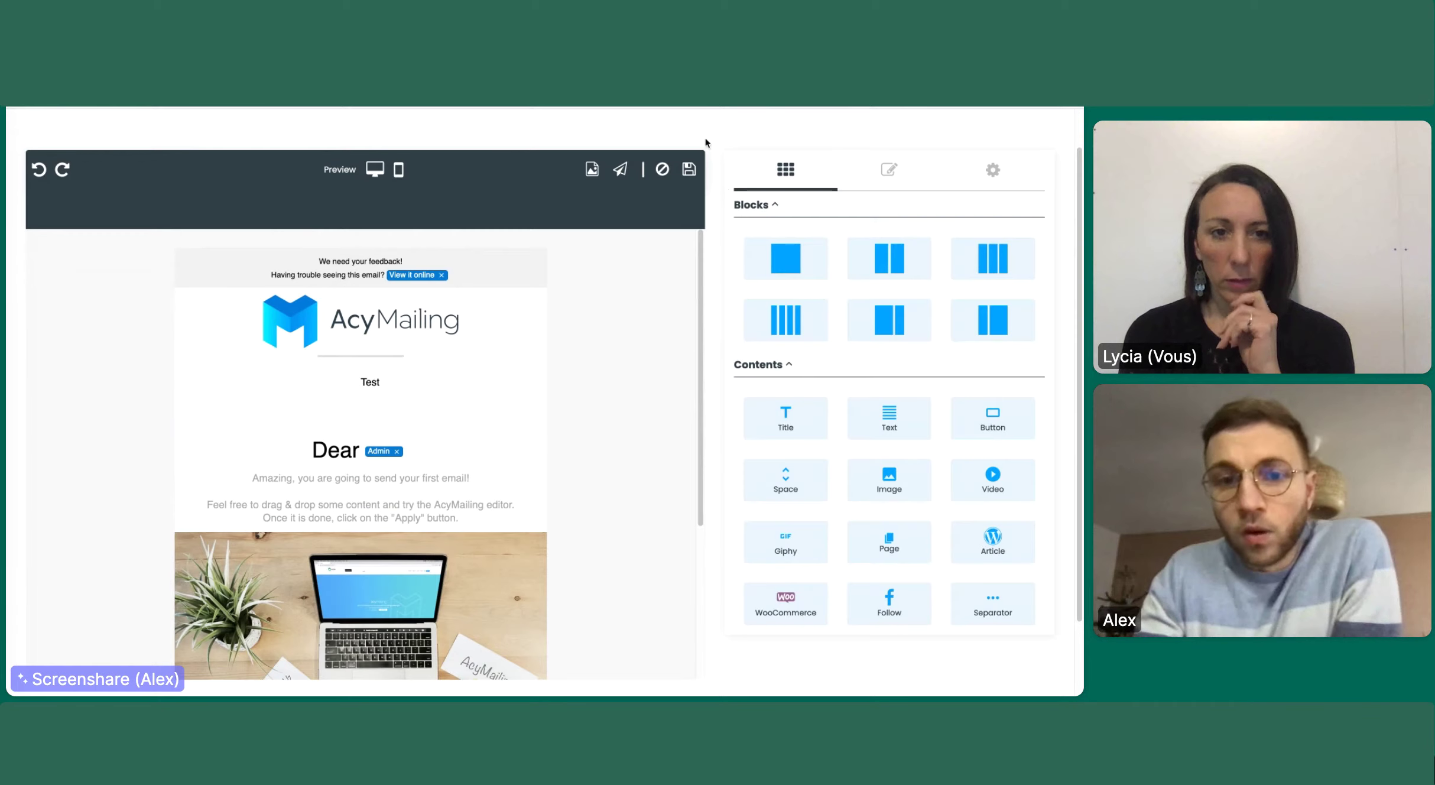
Leave the email editor without saving, name the campaign MY email, and save it to continue to the recipients.
left_click(662, 156)
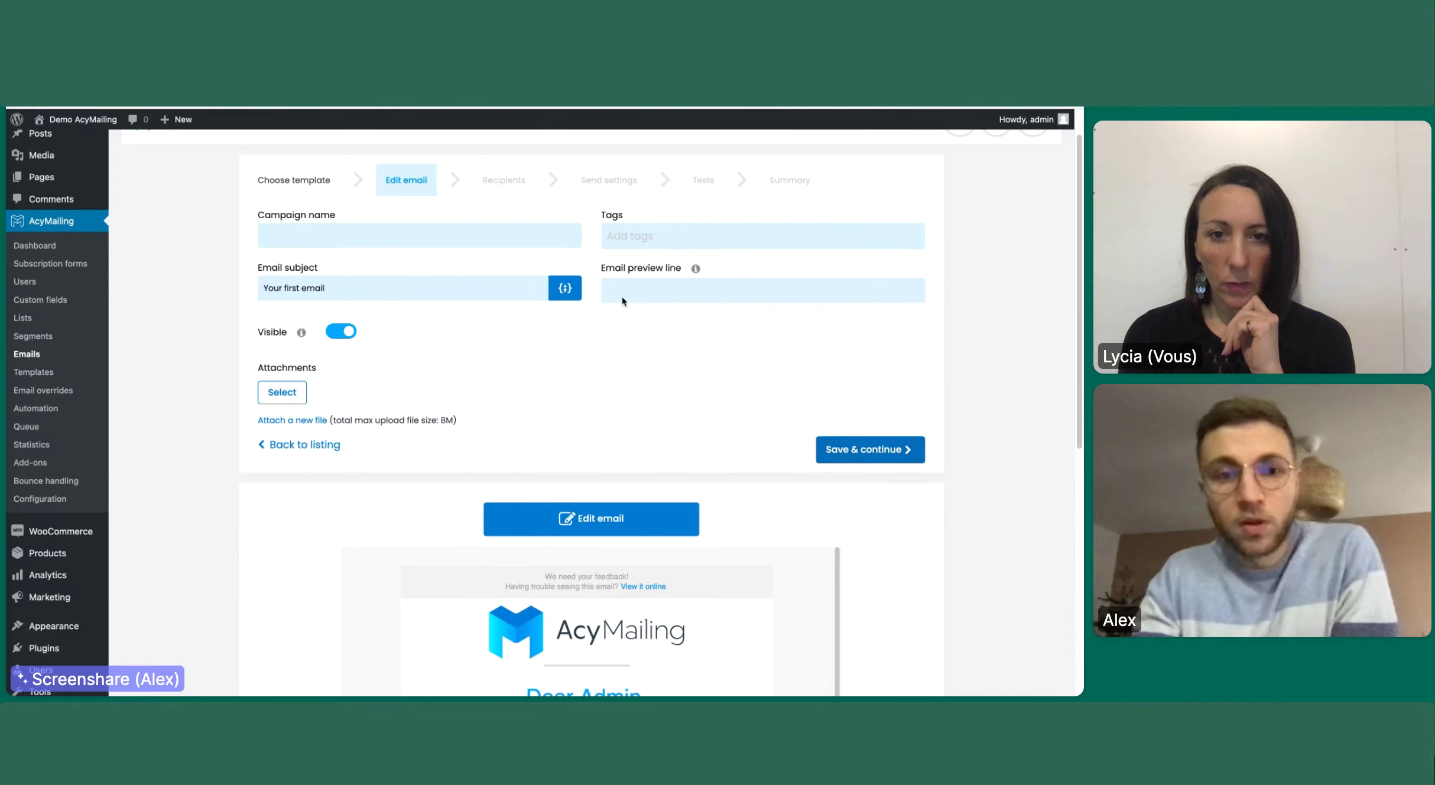
left_click(428, 219)
type("MY email")
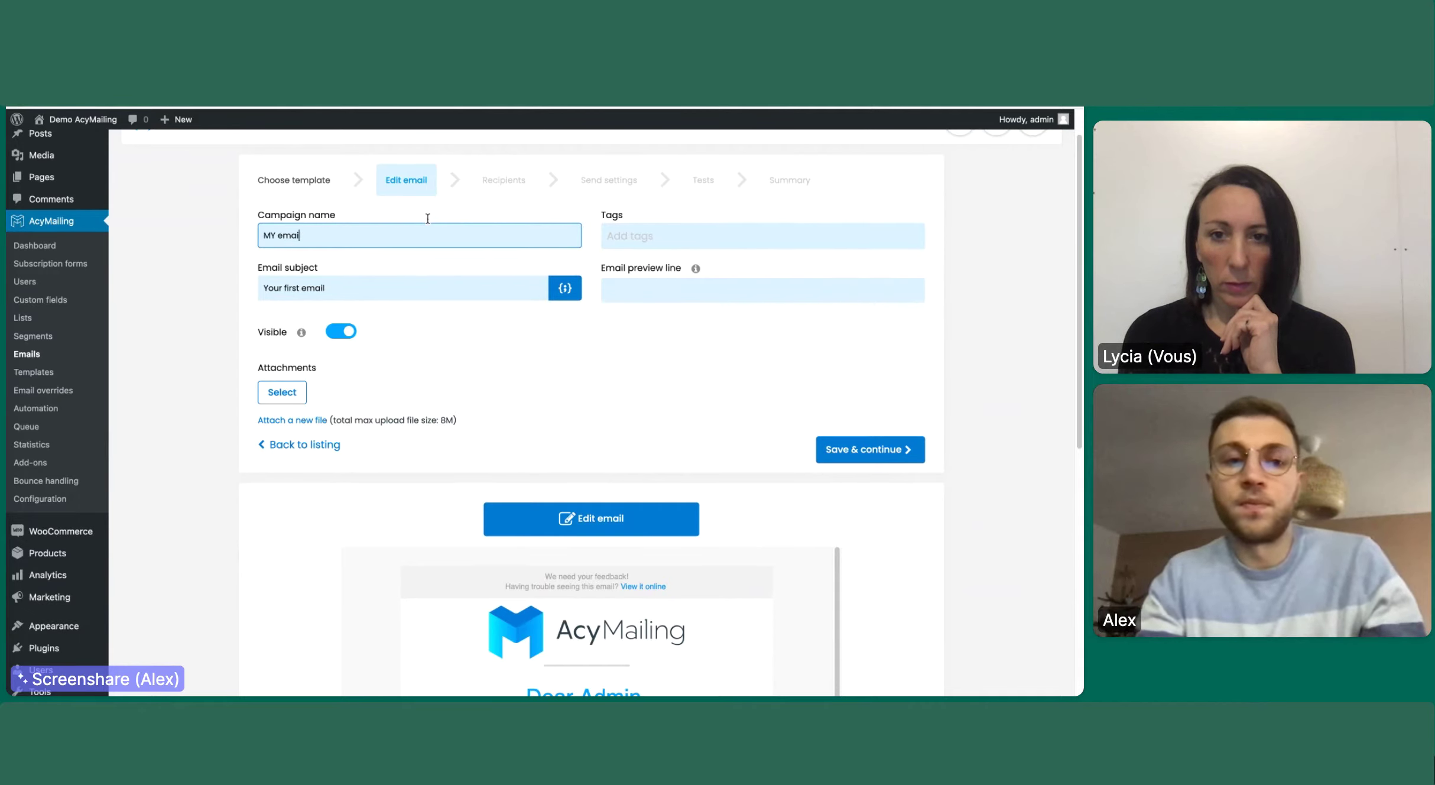
left_click(840, 442)
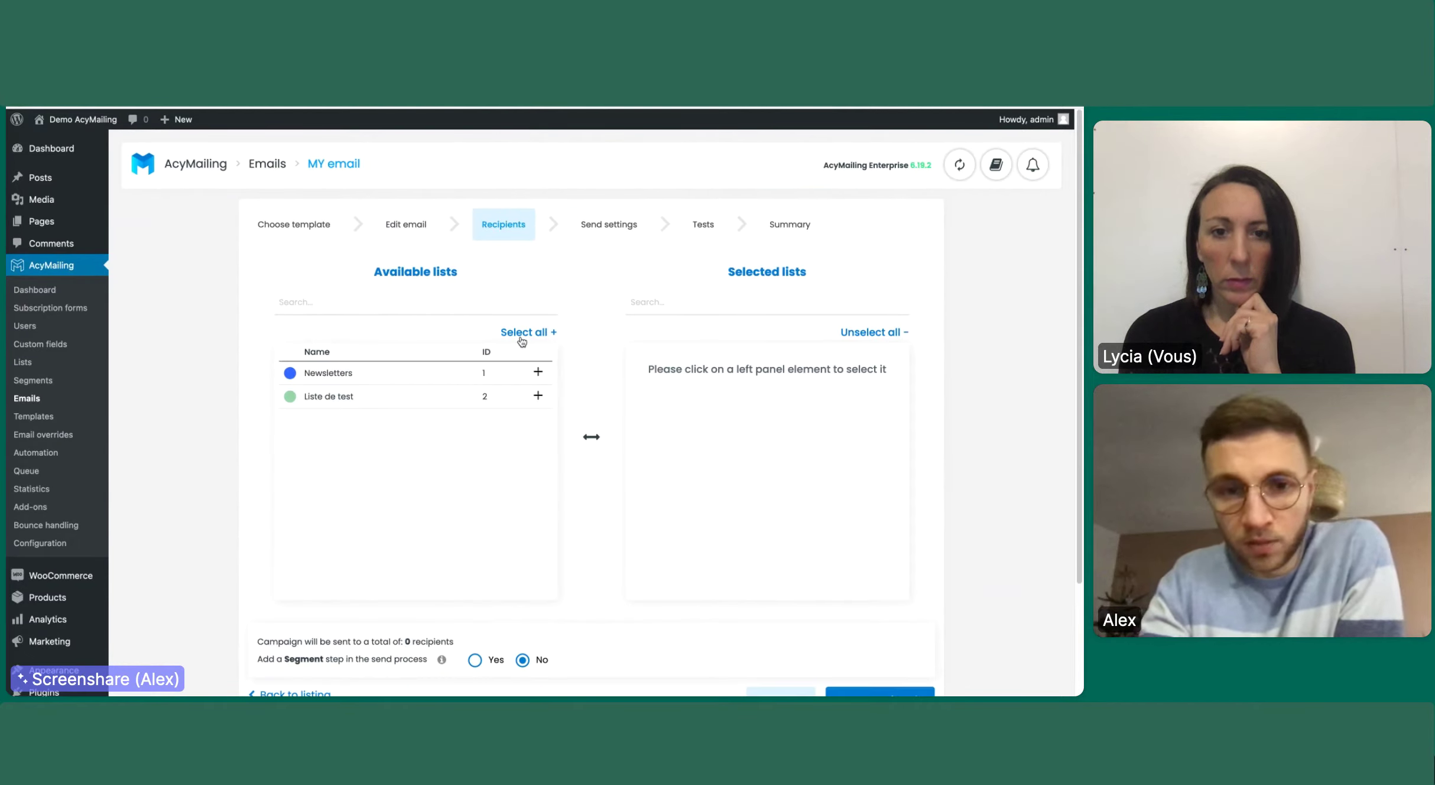
Select the Newsletters list as recipients, add a Segment step to the send process, and save to continue.
left_click(538, 371)
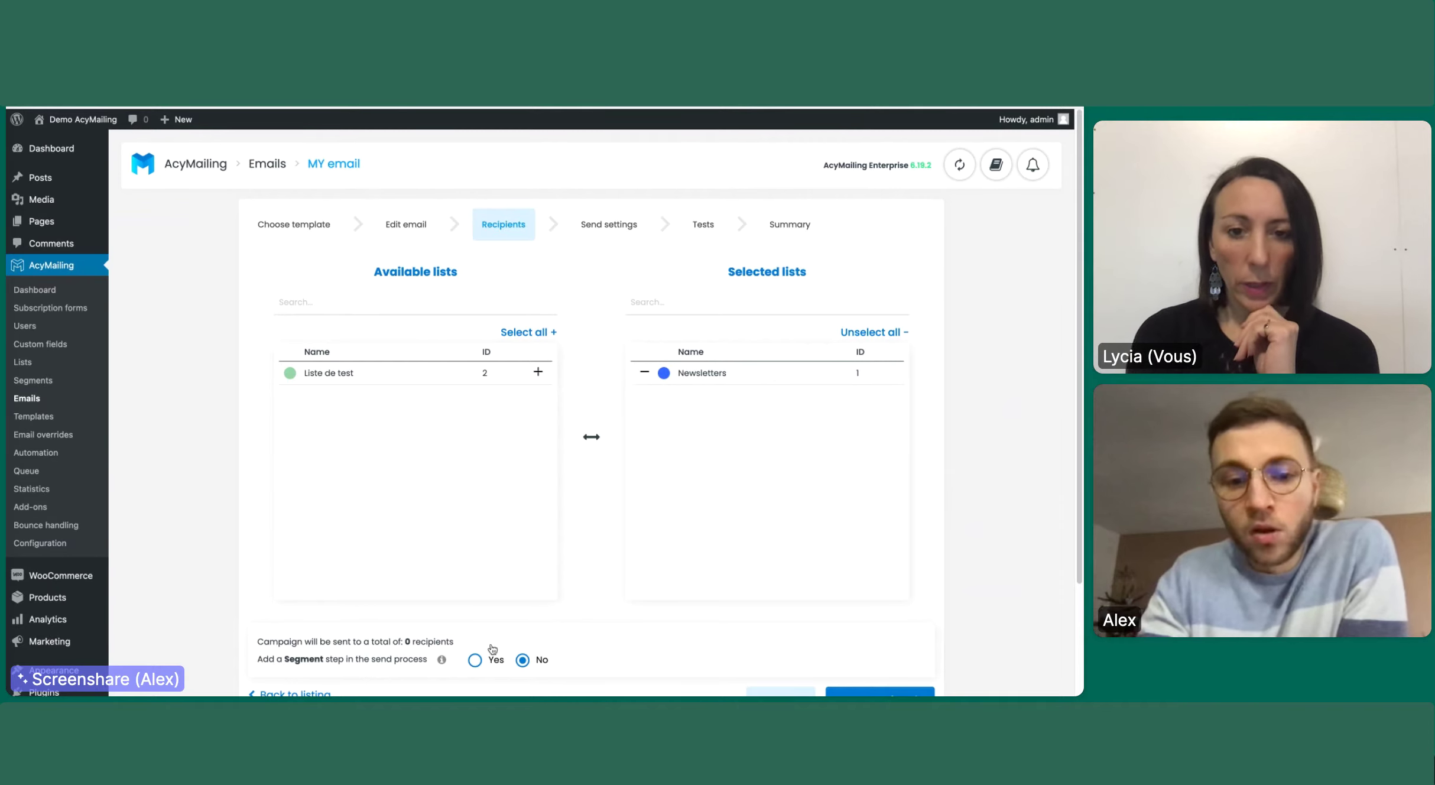
left_click(476, 655)
scroll(747, 599, "down", 4)
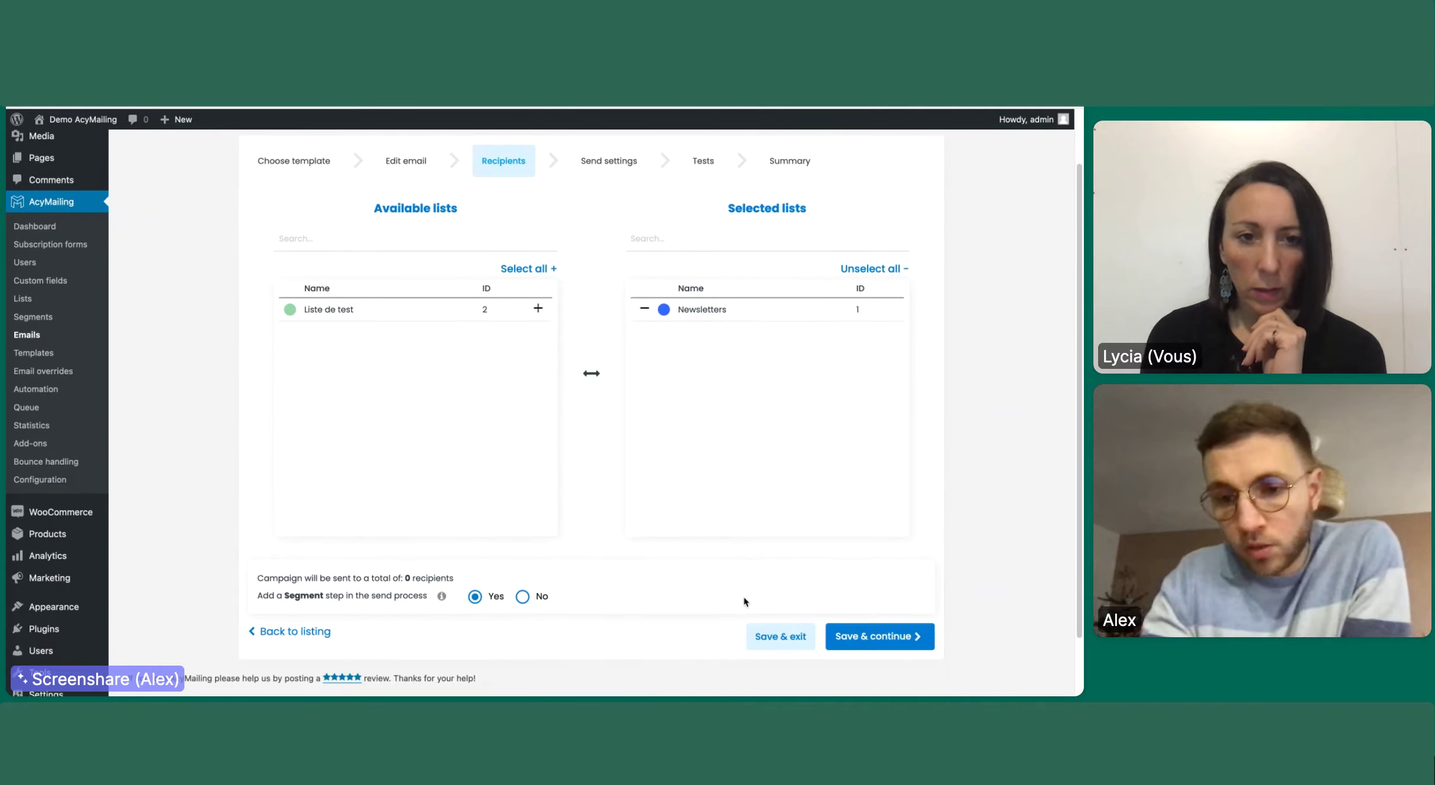
left_click(913, 593)
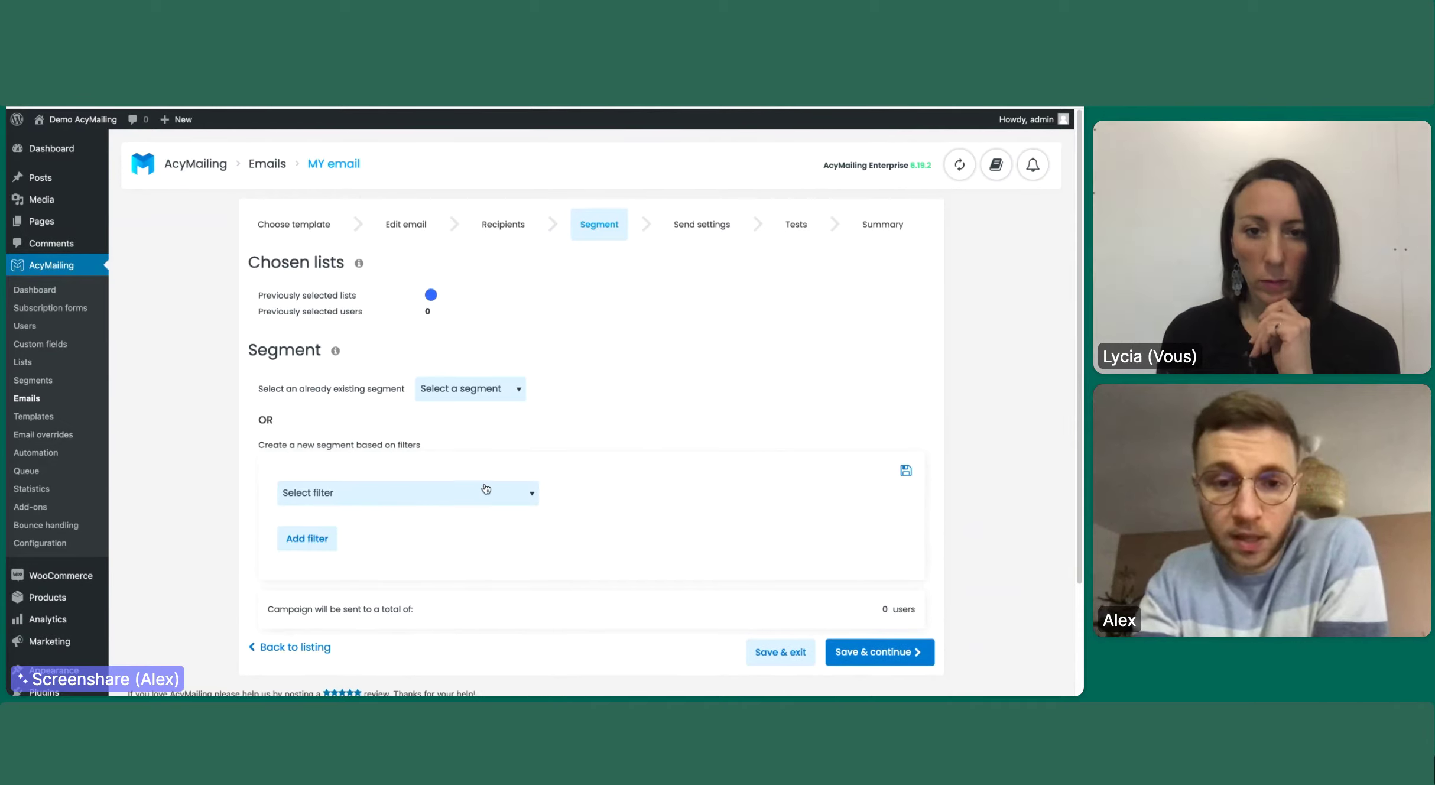
Add a Group filter to the new segment for users in the Administrator group.
left_click(485, 490)
left_click(652, 387)
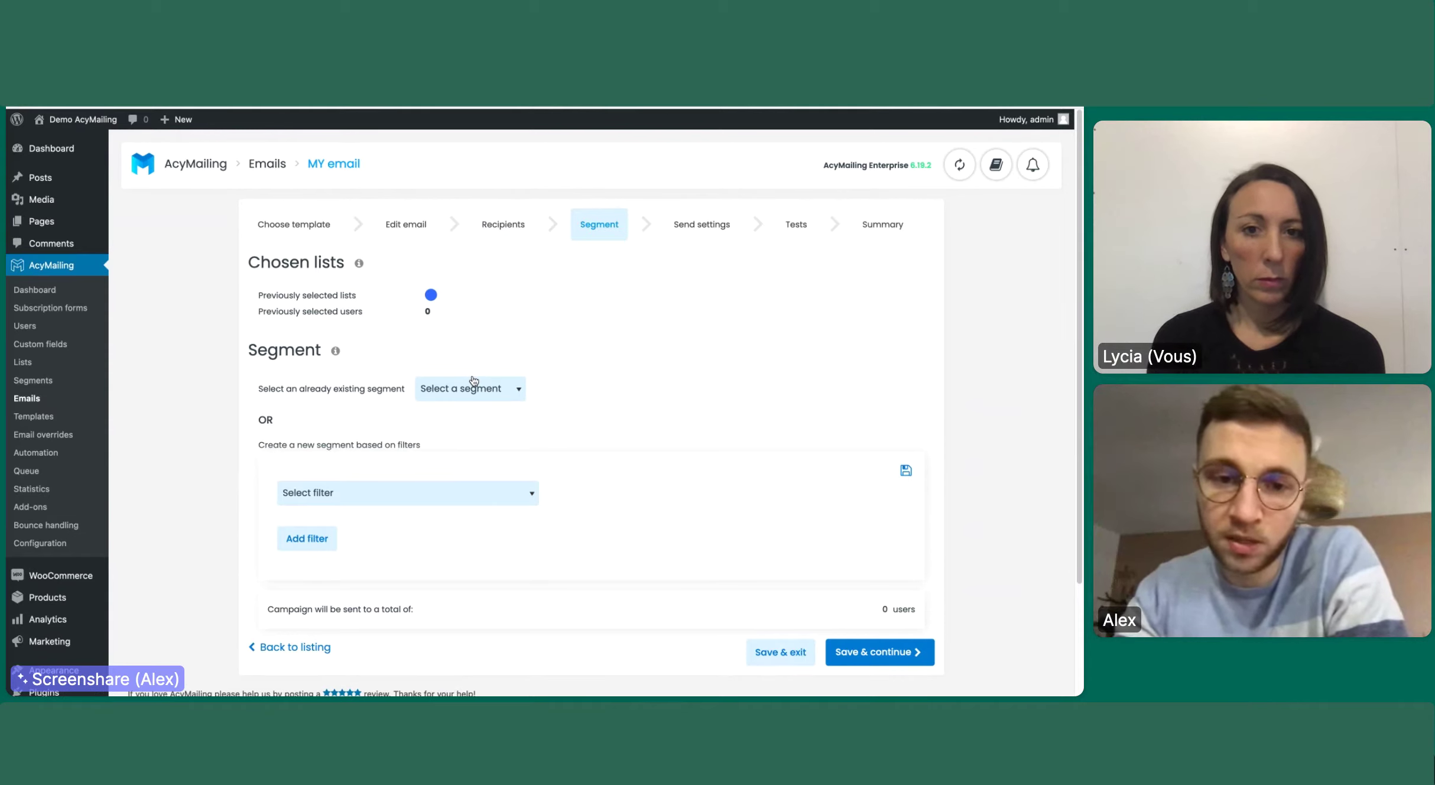
scroll(474, 380, "down", 3)
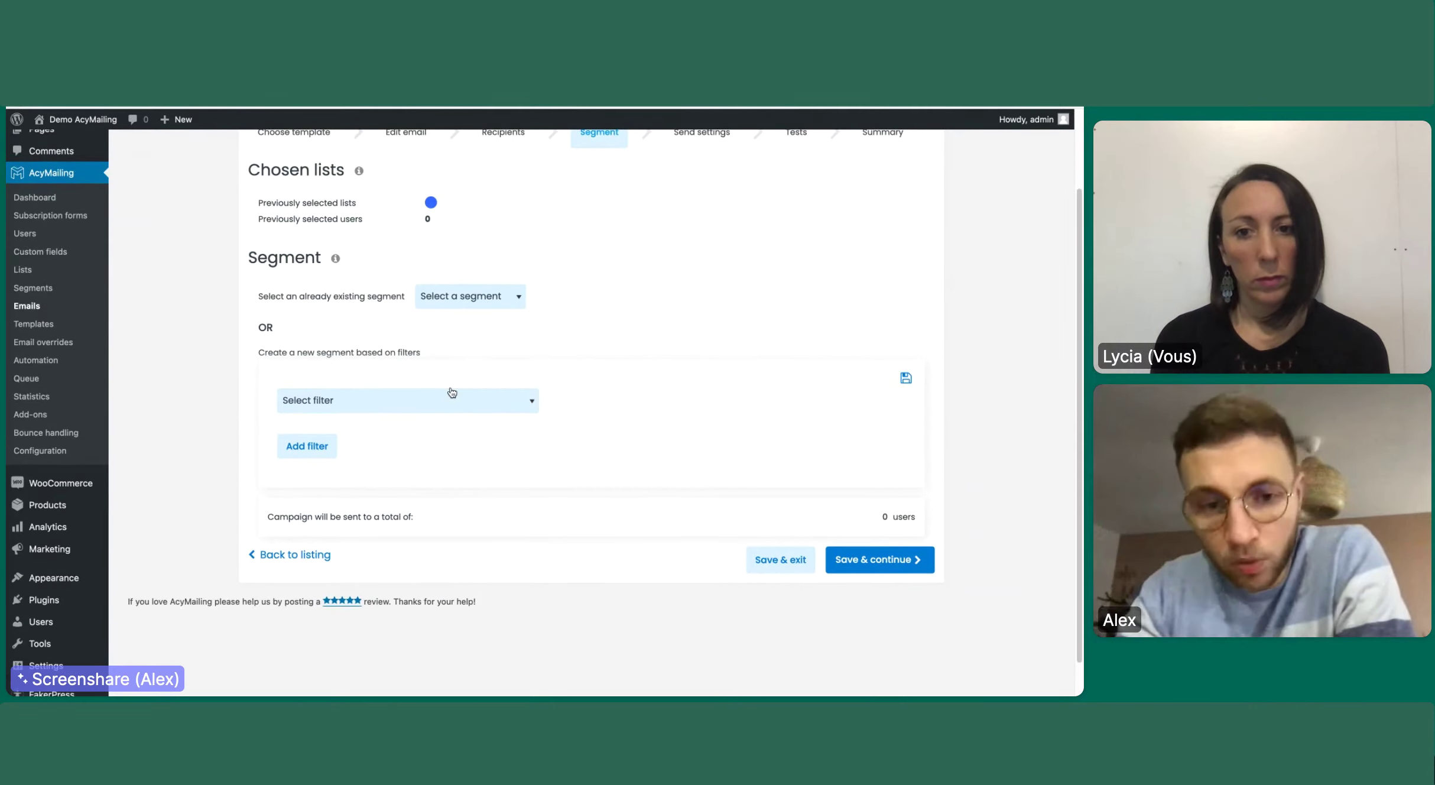
left_click(452, 392)
left_click(430, 493)
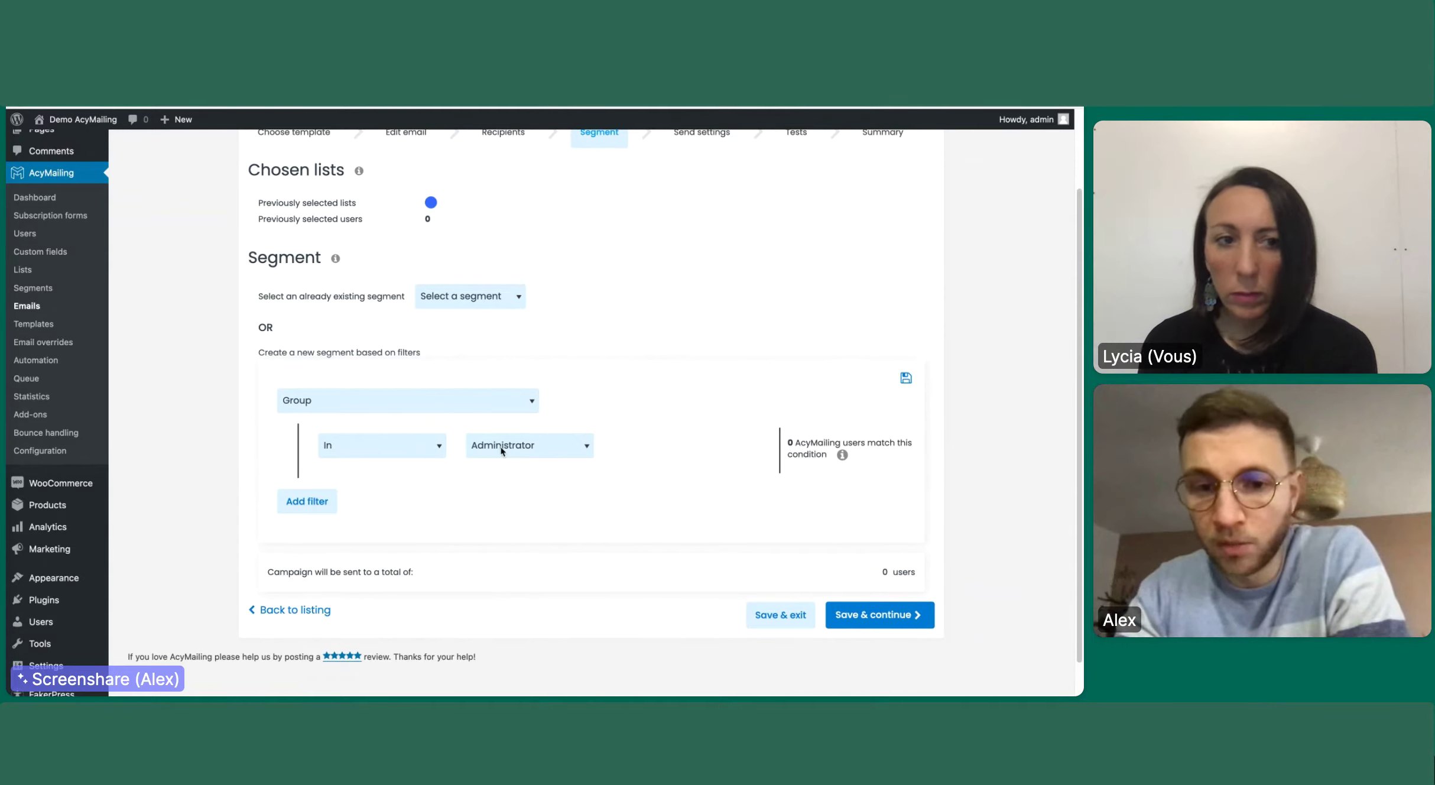
Review the segment settings, checking the available filter types and the list of existing segments.
scroll(508, 452, "up", 2)
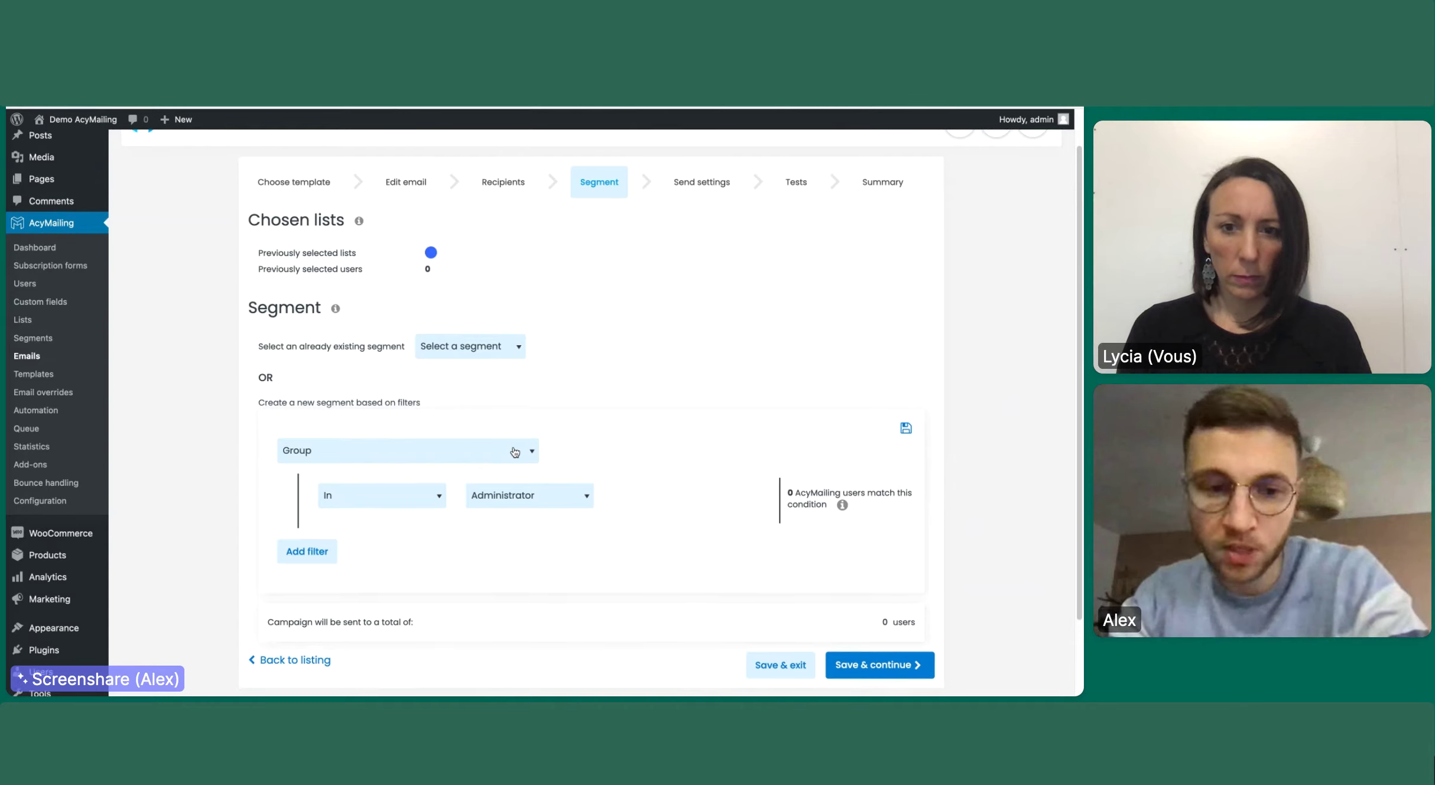
scroll(515, 453, "down", 1)
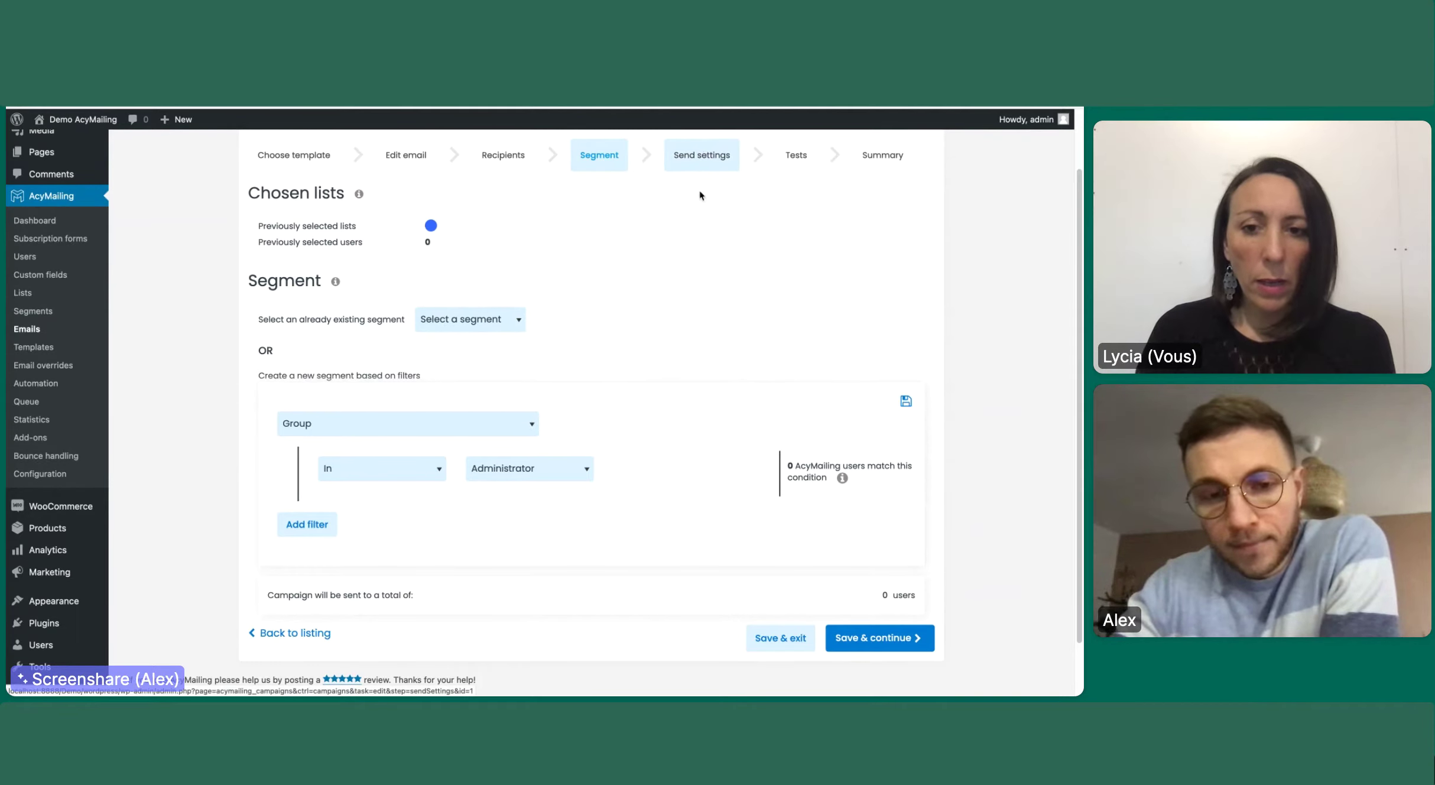
scroll(688, 286, "up", 1)
scroll(689, 286, "up", 1)
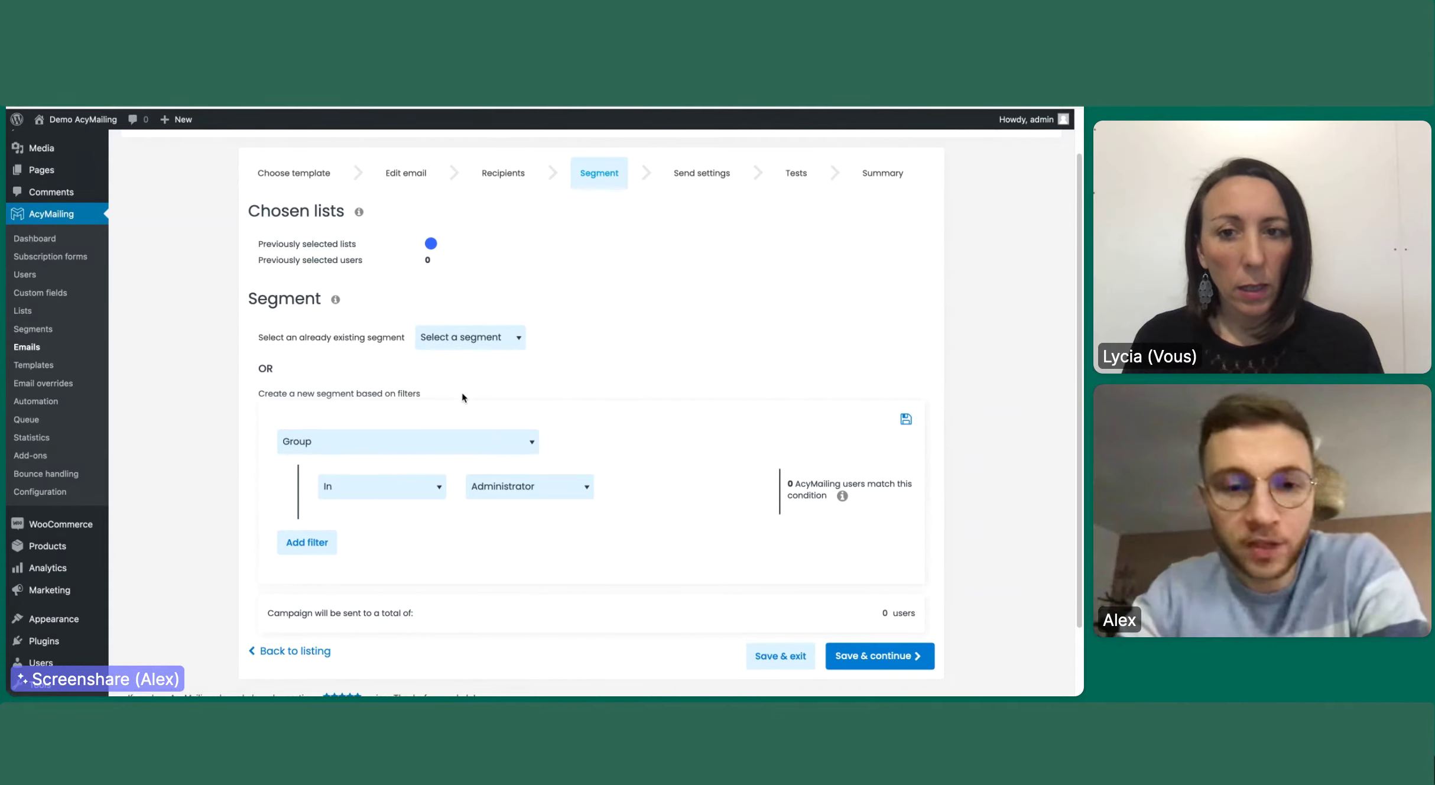
left_click(365, 432)
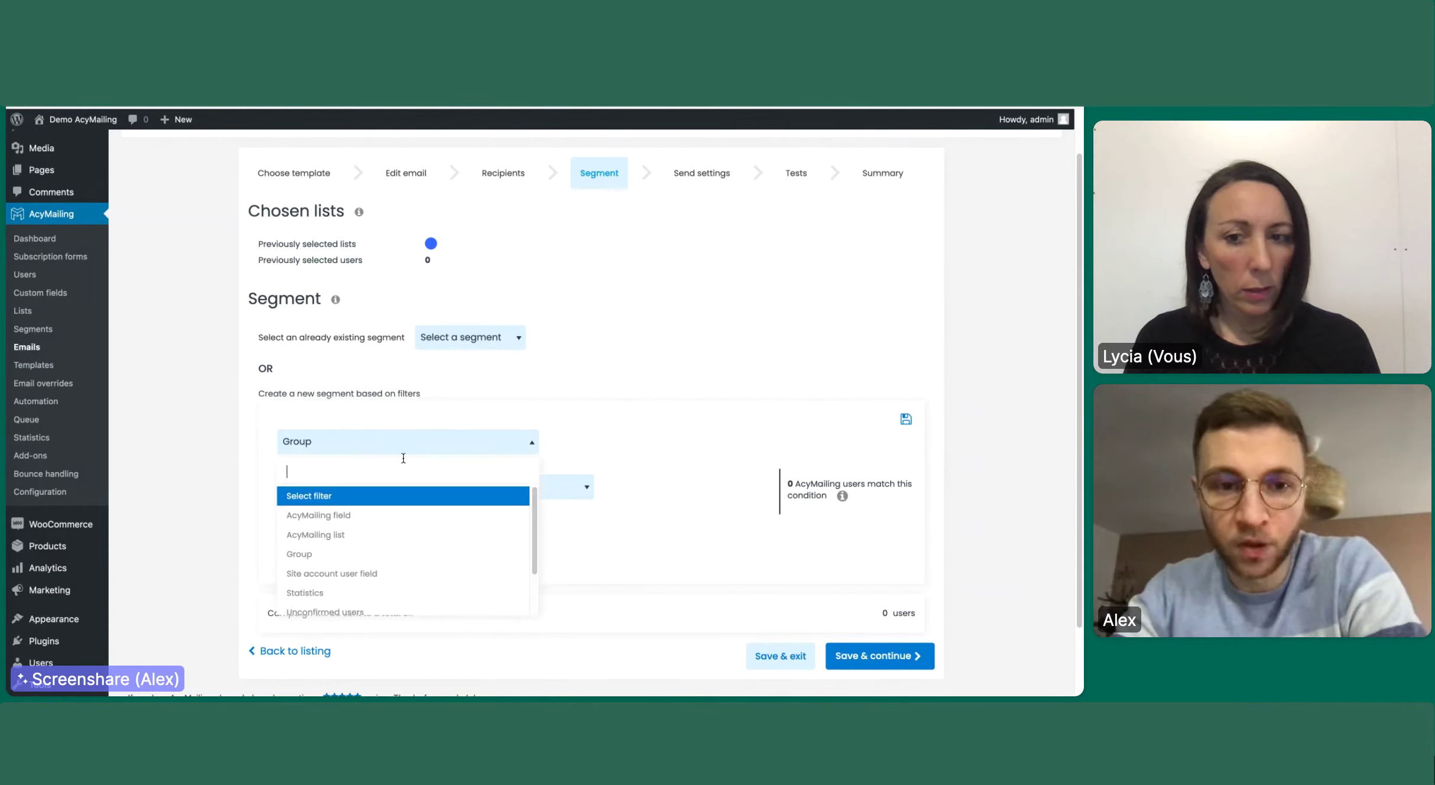
left_click(560, 338)
left_click(513, 337)
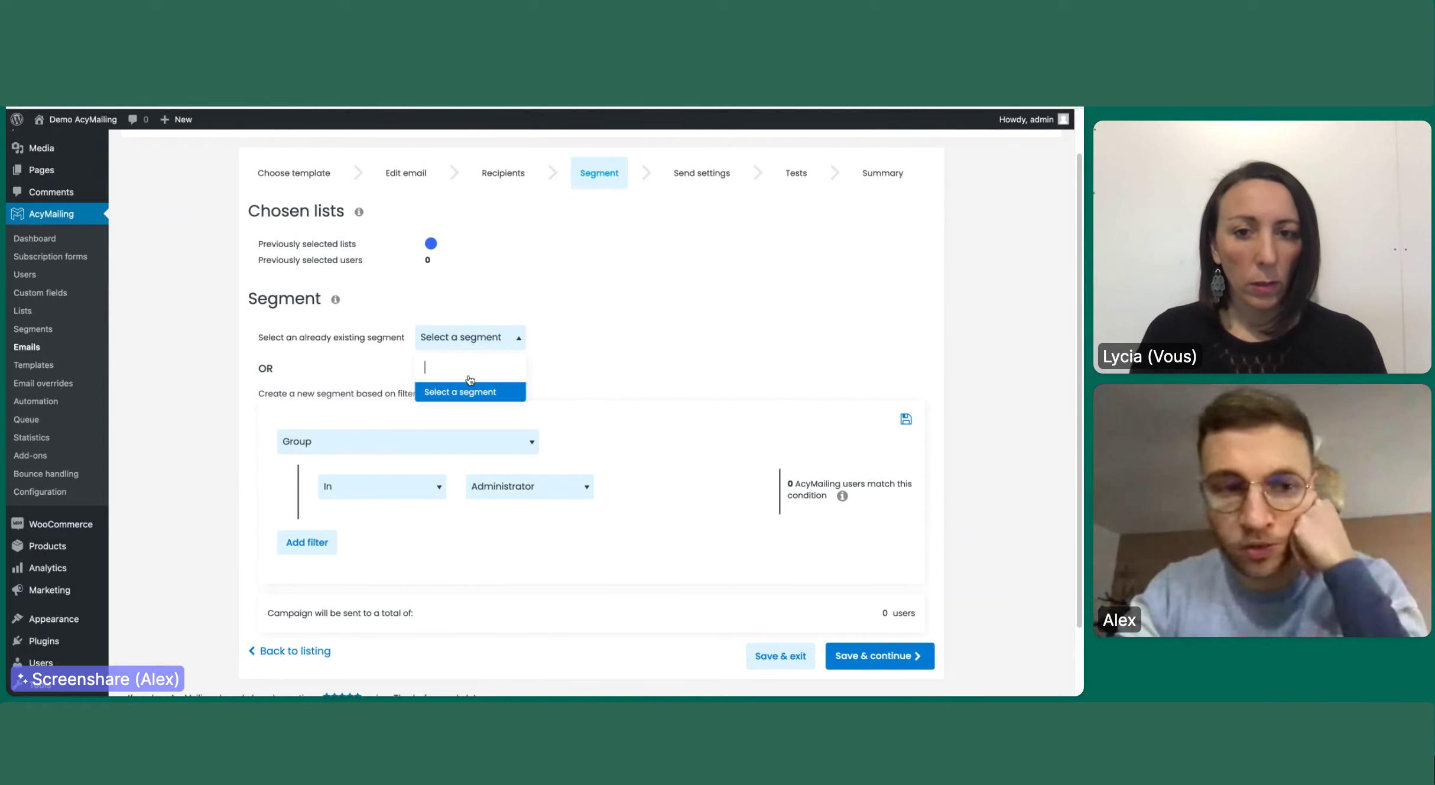
left_click(605, 343)
Change the new segment's filter to Statistics with the Opened condition, and save to continue to the send settings.
left_click(409, 440)
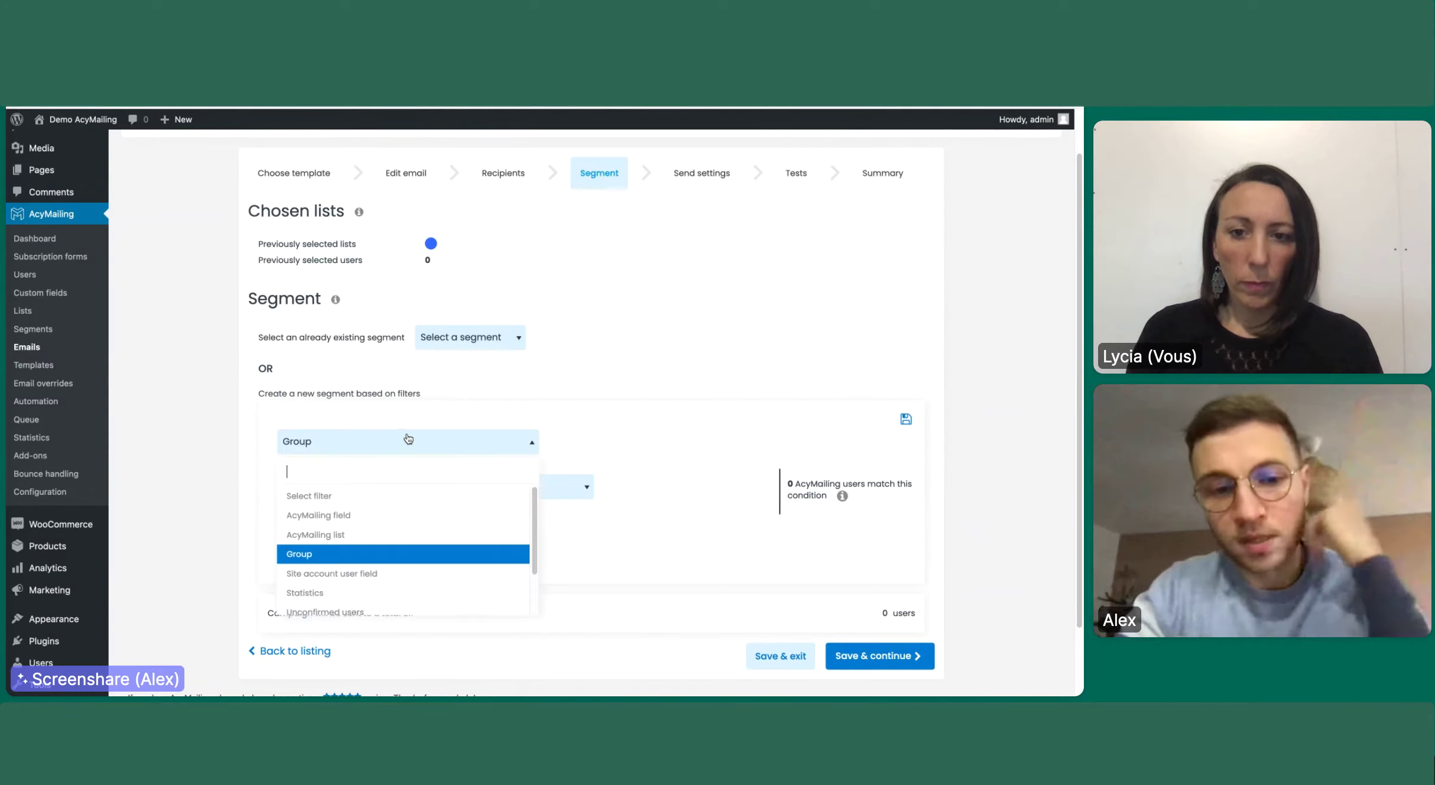
scroll(407, 517, "down", 2)
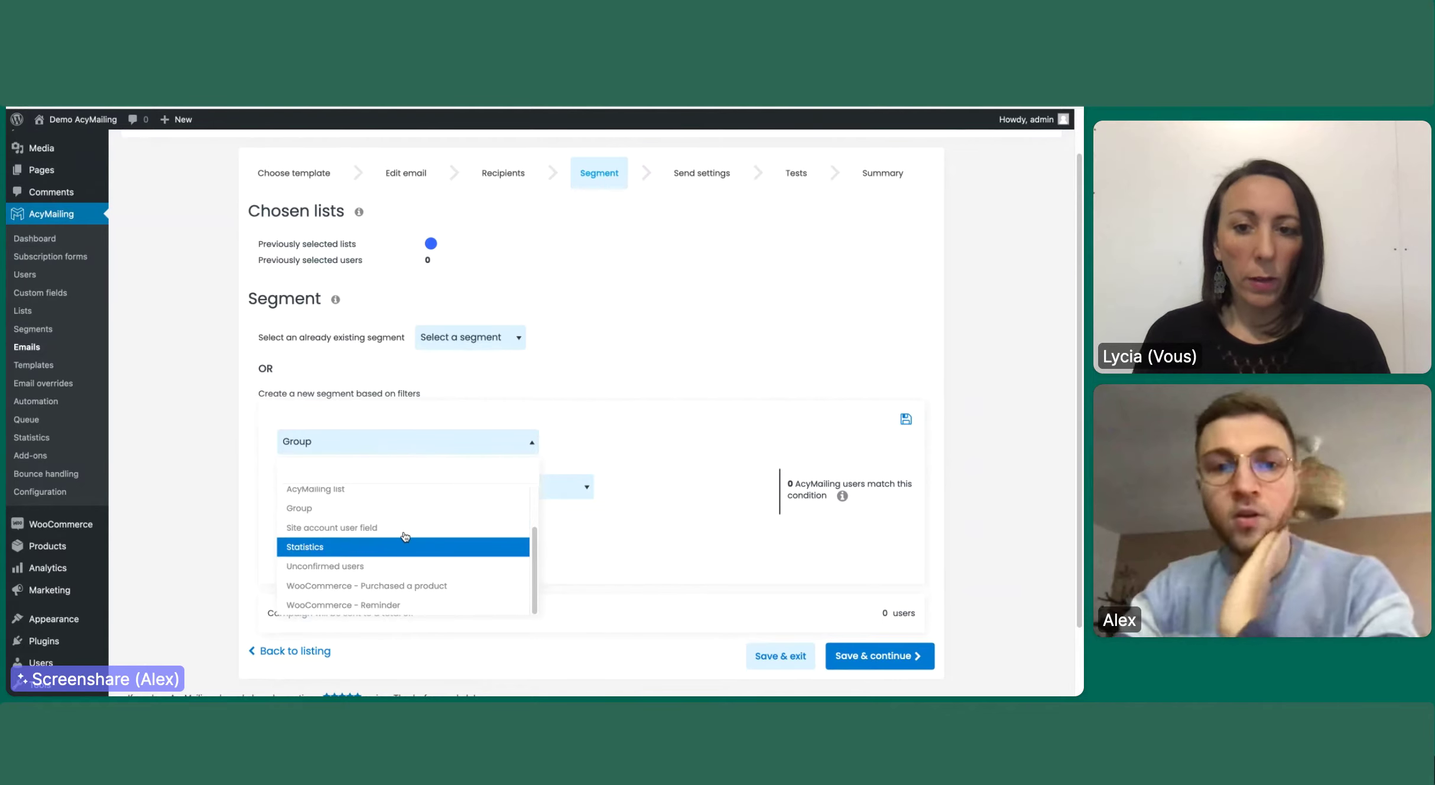
left_click(405, 537)
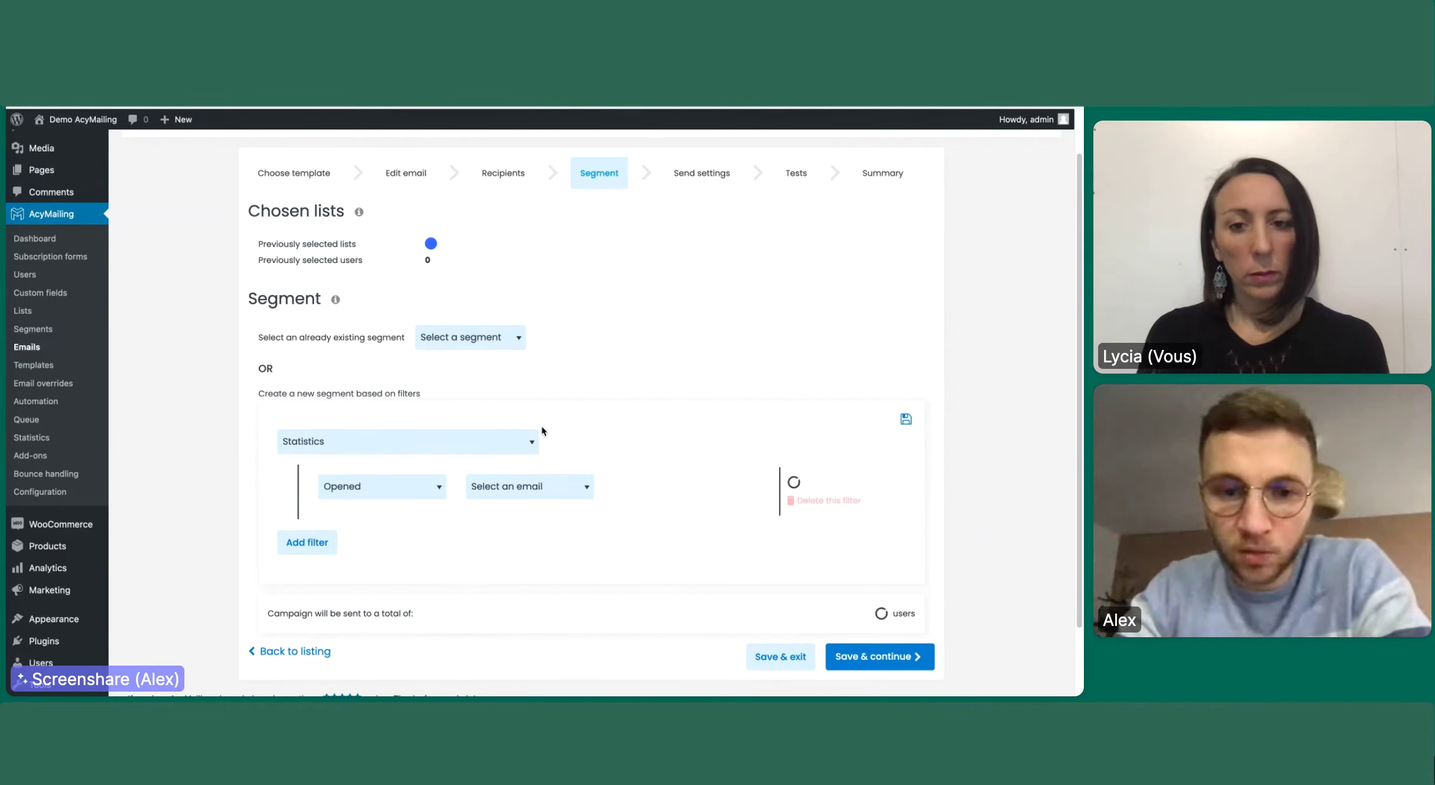
left_click(524, 483)
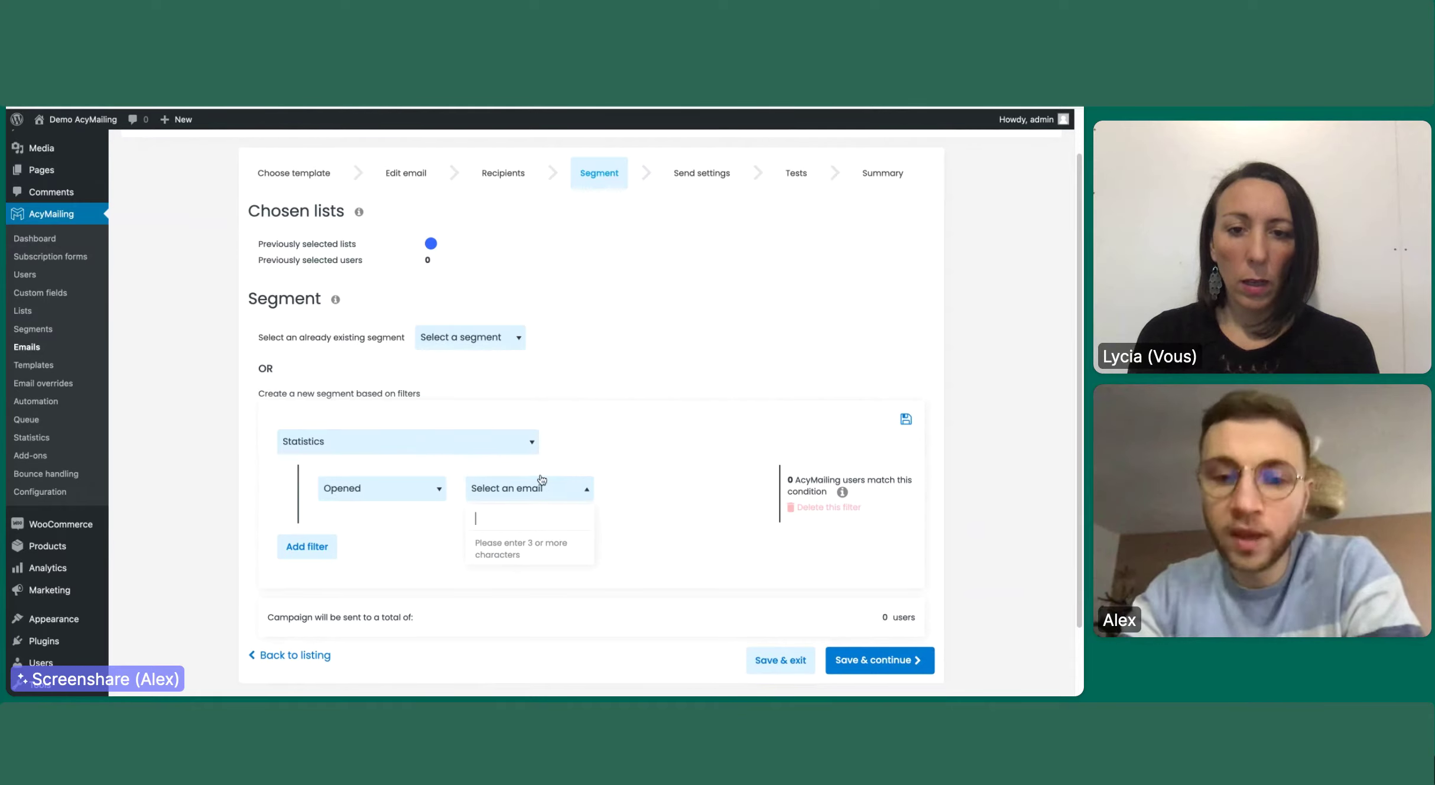
left_click(641, 421)
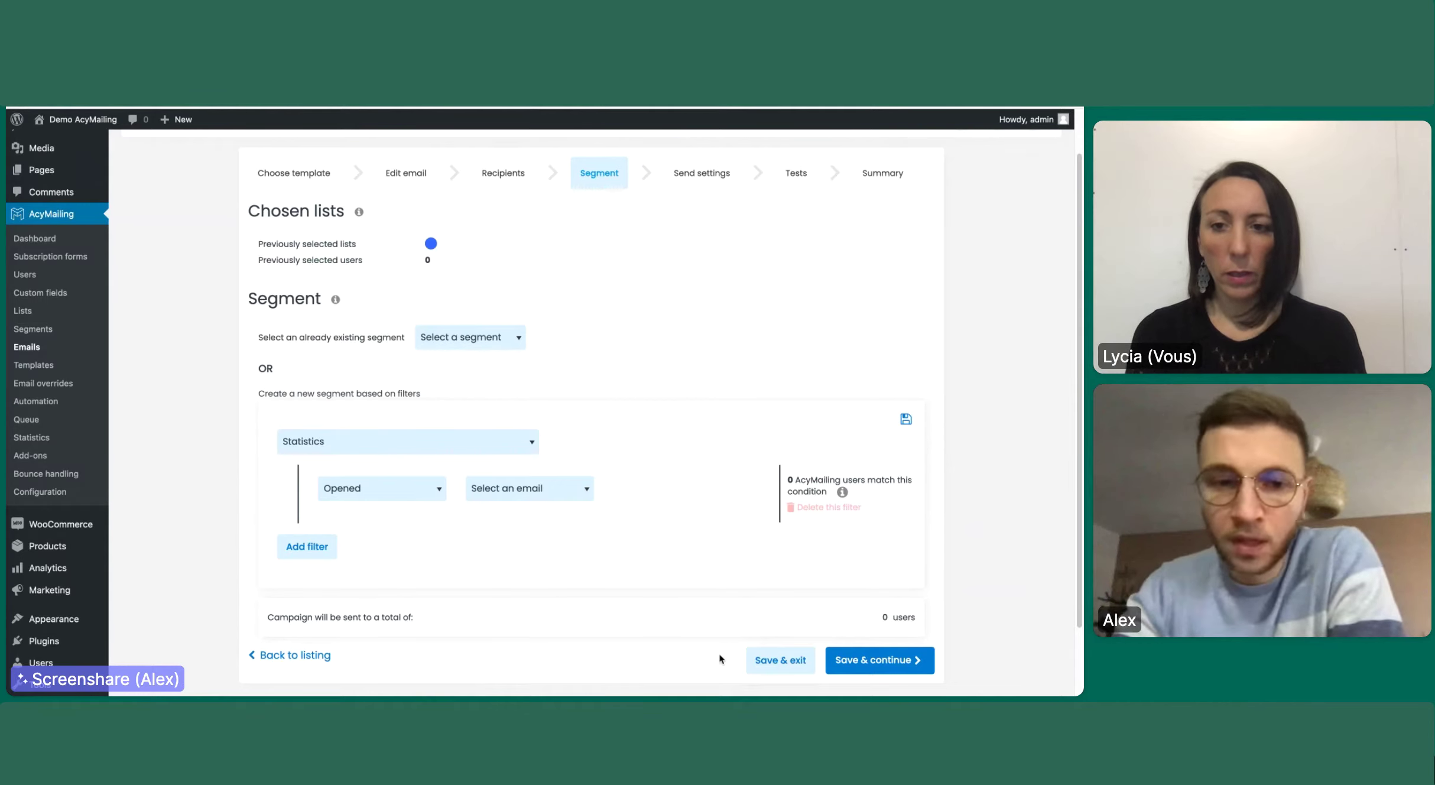
left_click(921, 650)
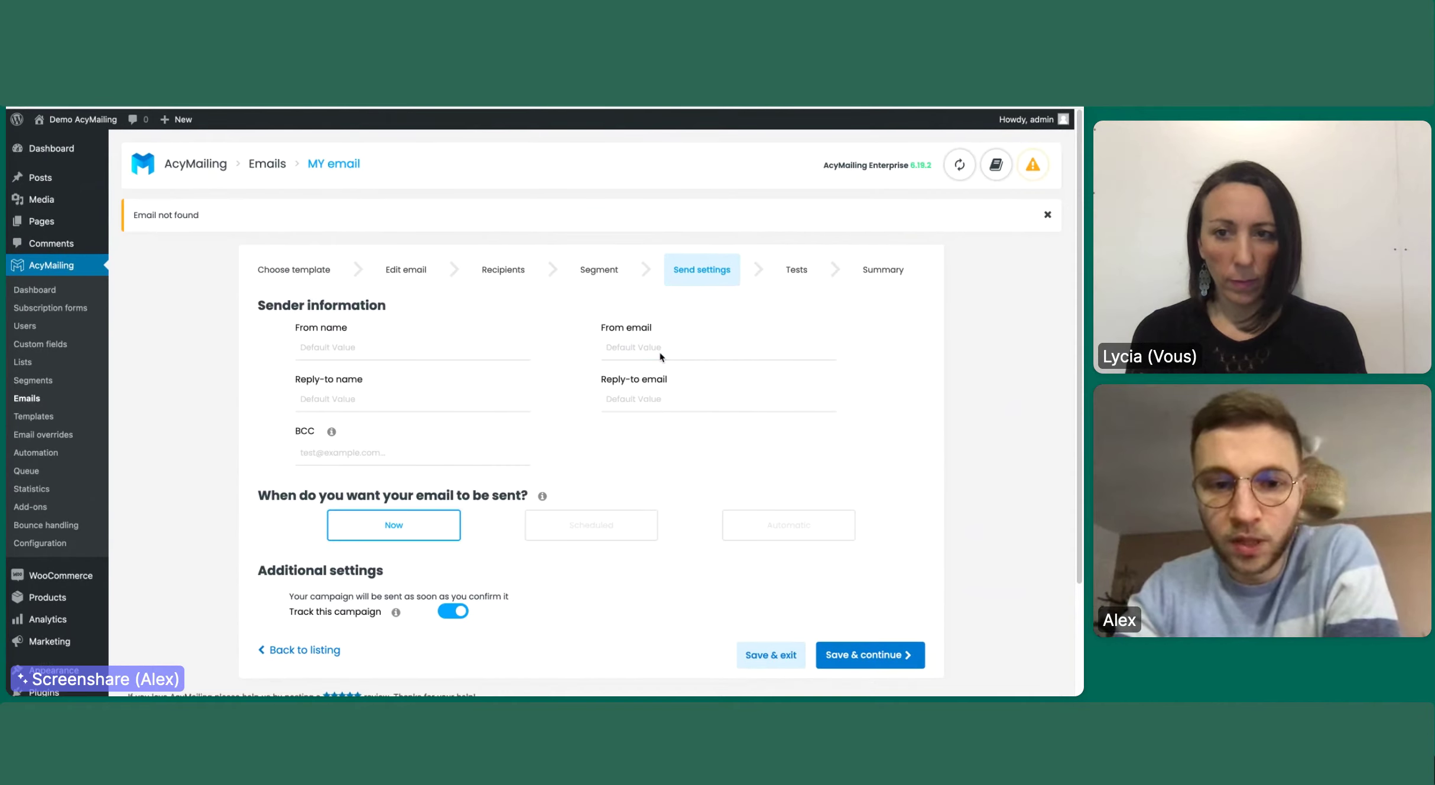
scroll(529, 428, "down", 1)
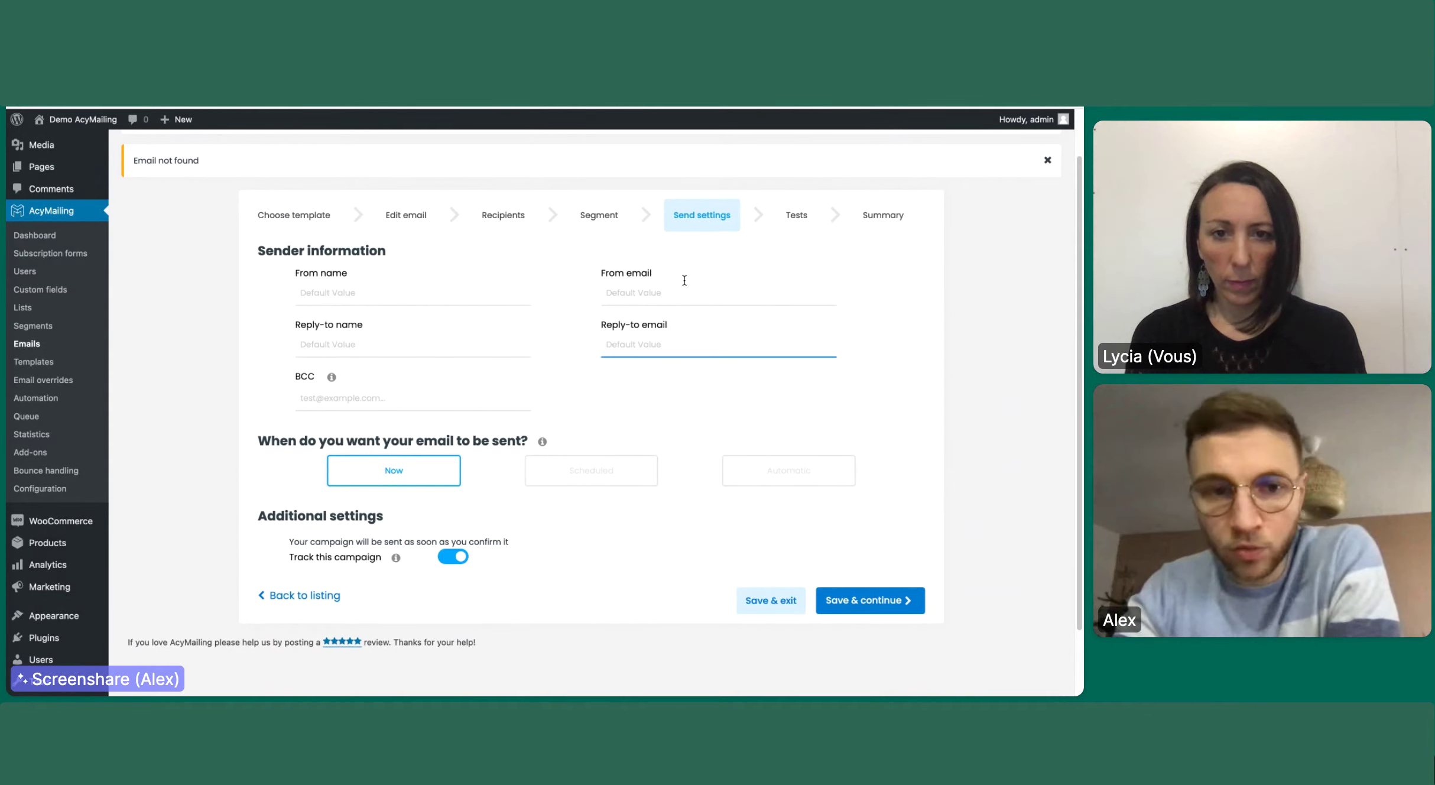
Leave the sender information at its defaults, move on to the campaign's Tests stage and run the spam test.
left_click(437, 279)
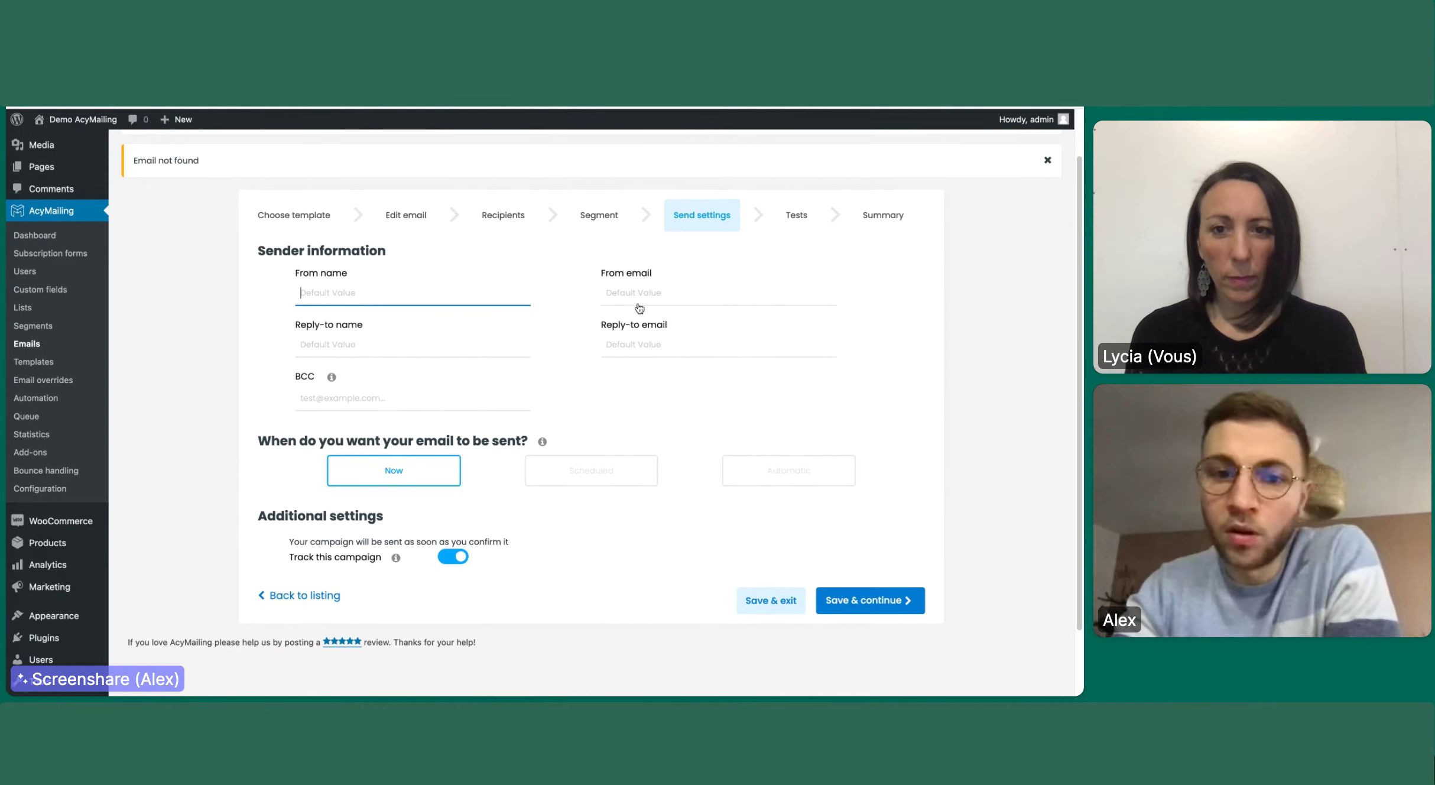
left_click(653, 281)
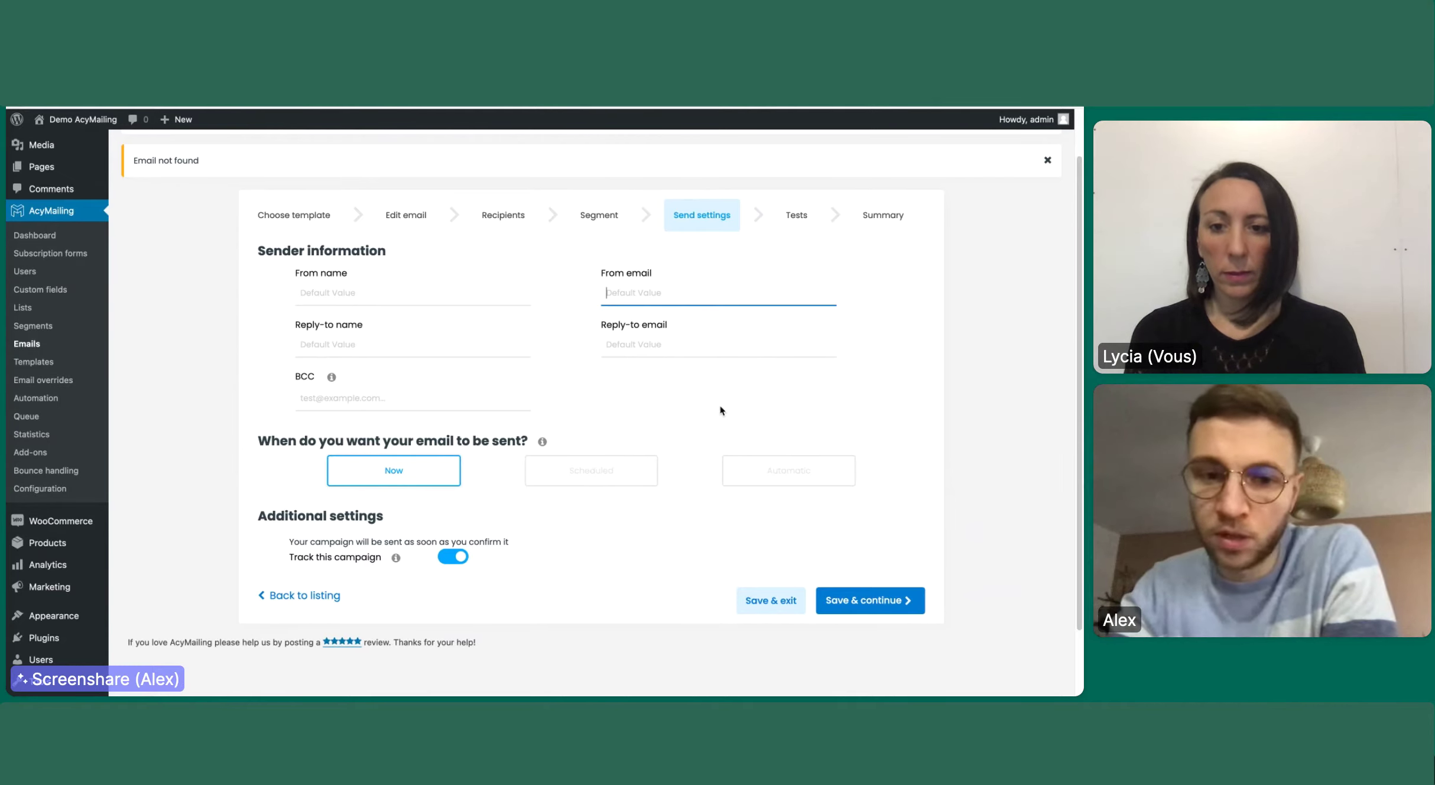
left_click(799, 201)
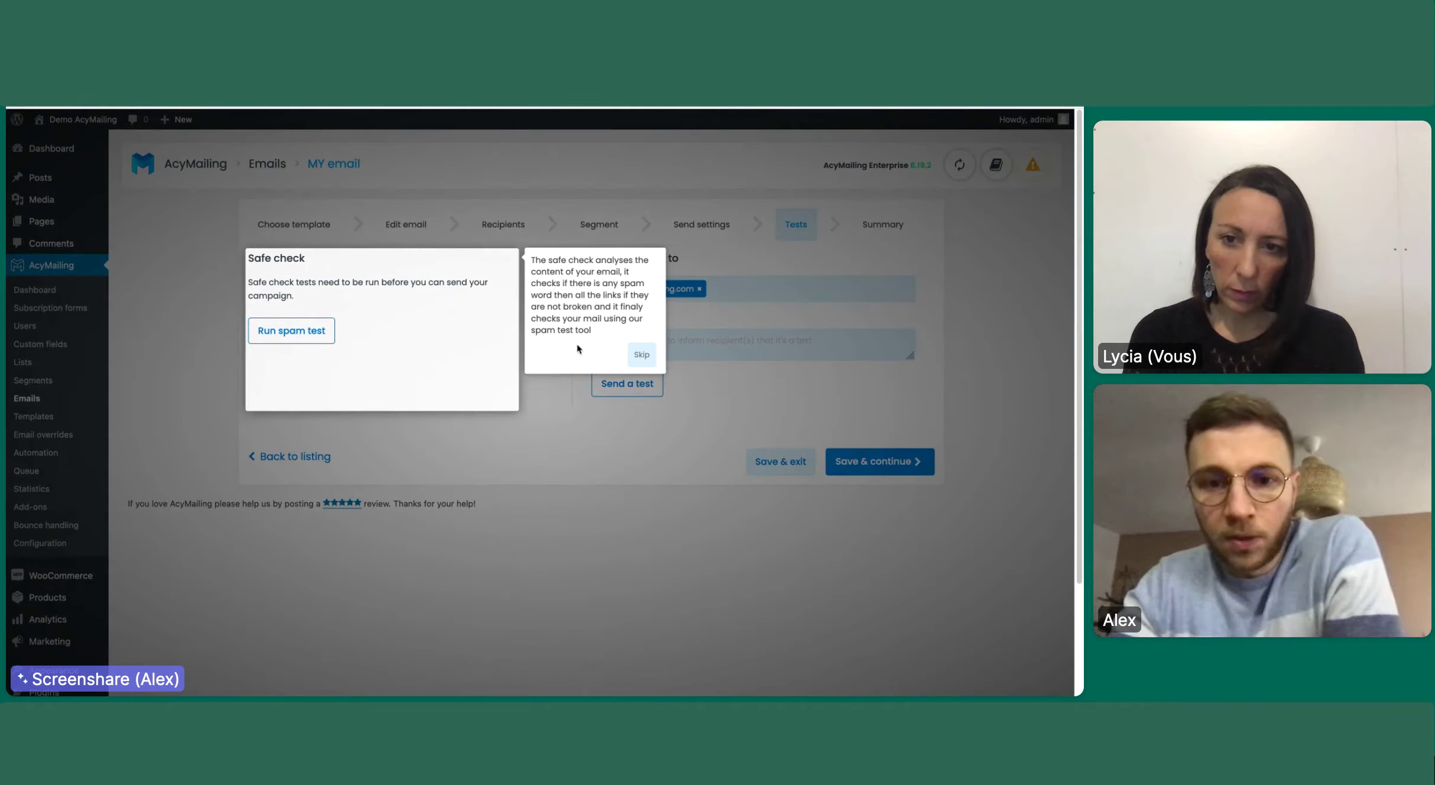
left_click(641, 354)
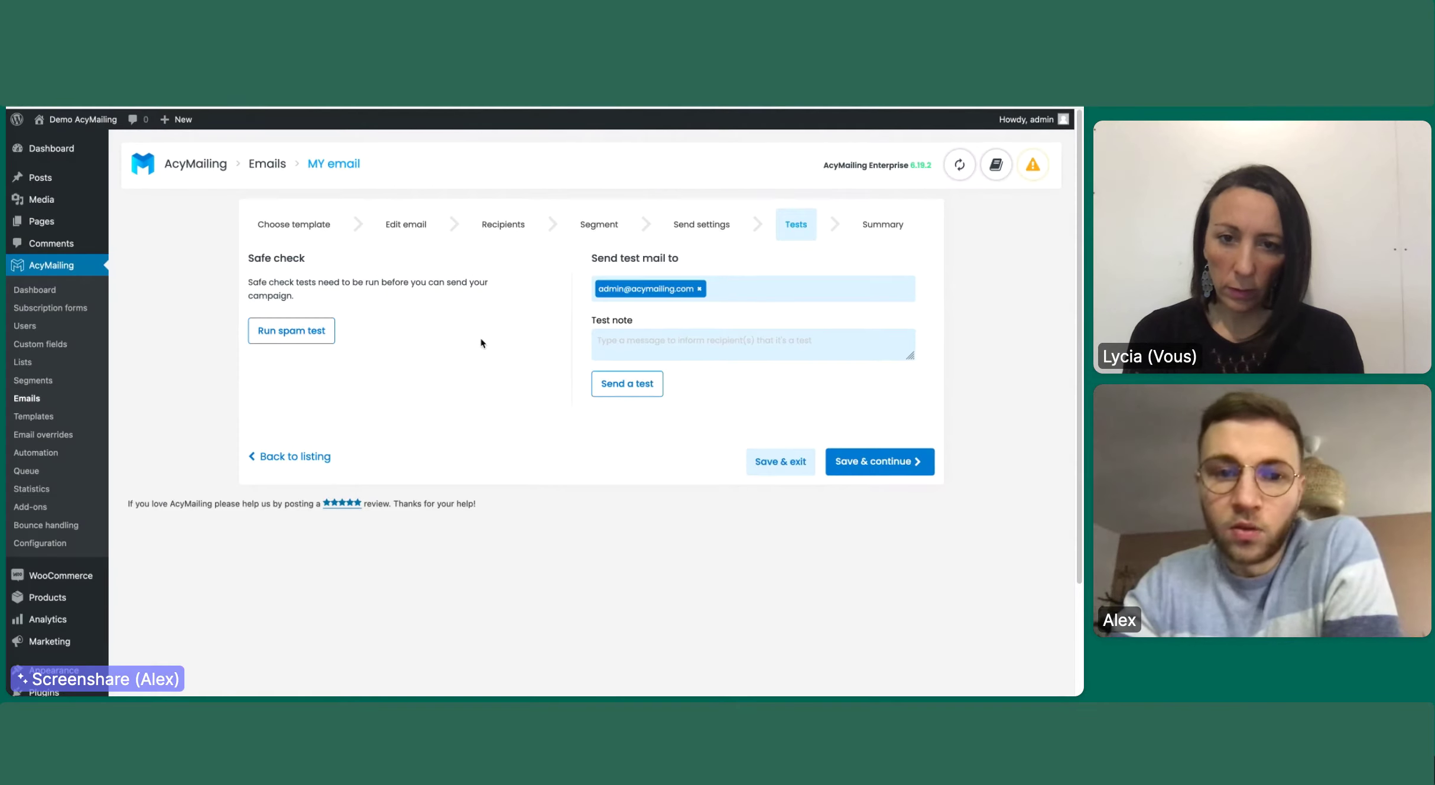
left_click(280, 319)
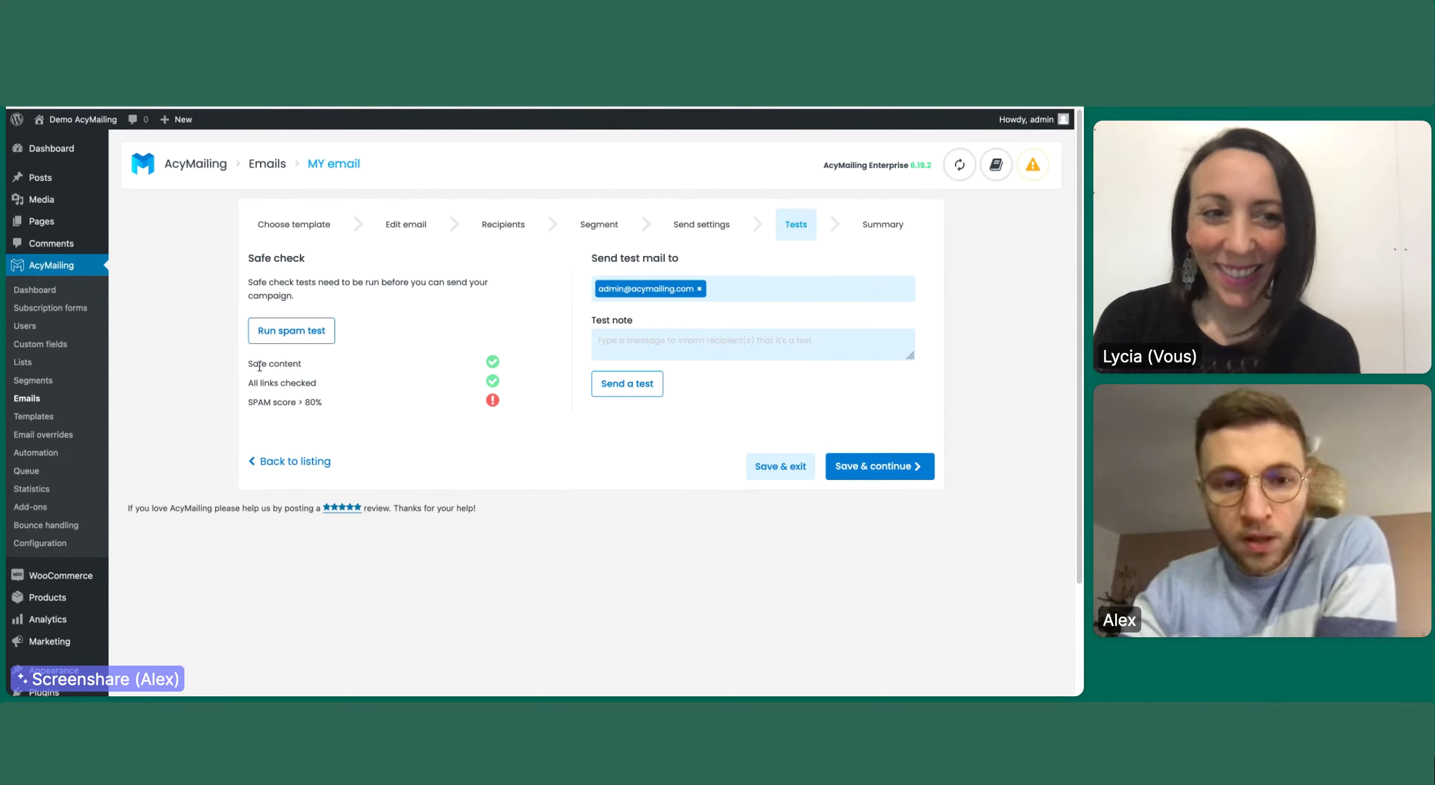
Examine the safe check results, including the link check and the details behind the SPAM score entry.
left_click_drag(261, 382, 358, 369)
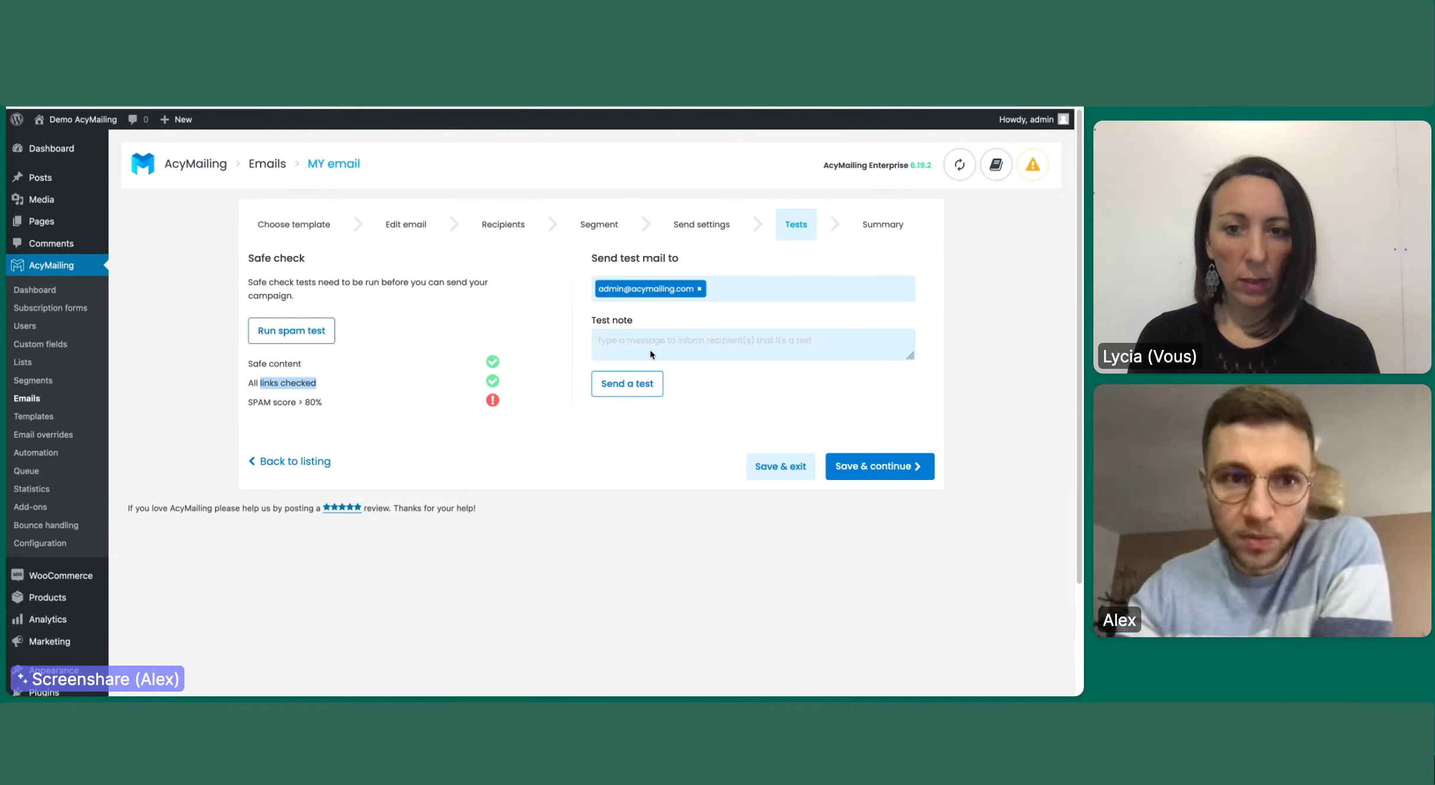
left_click(314, 388)
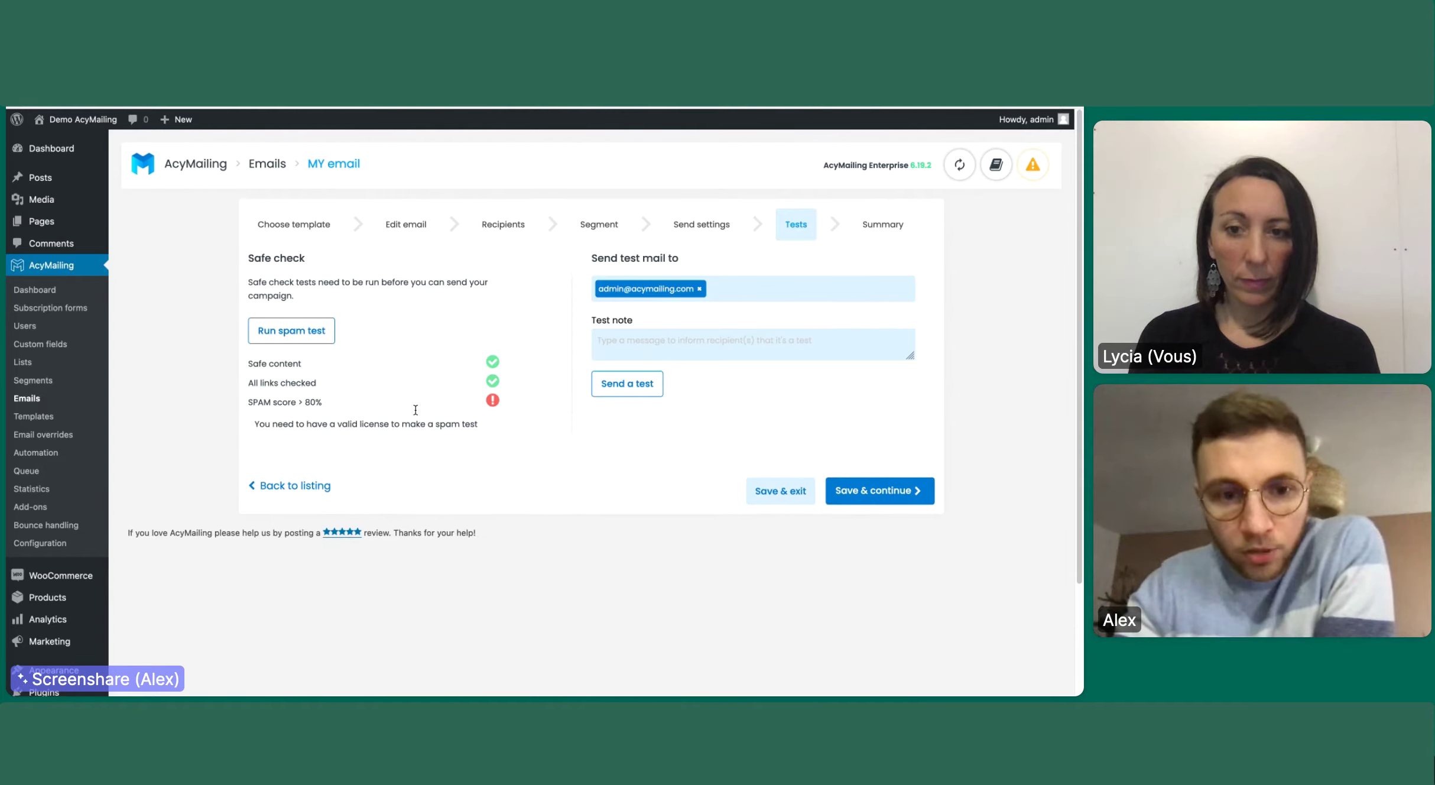
triple_click(446, 413)
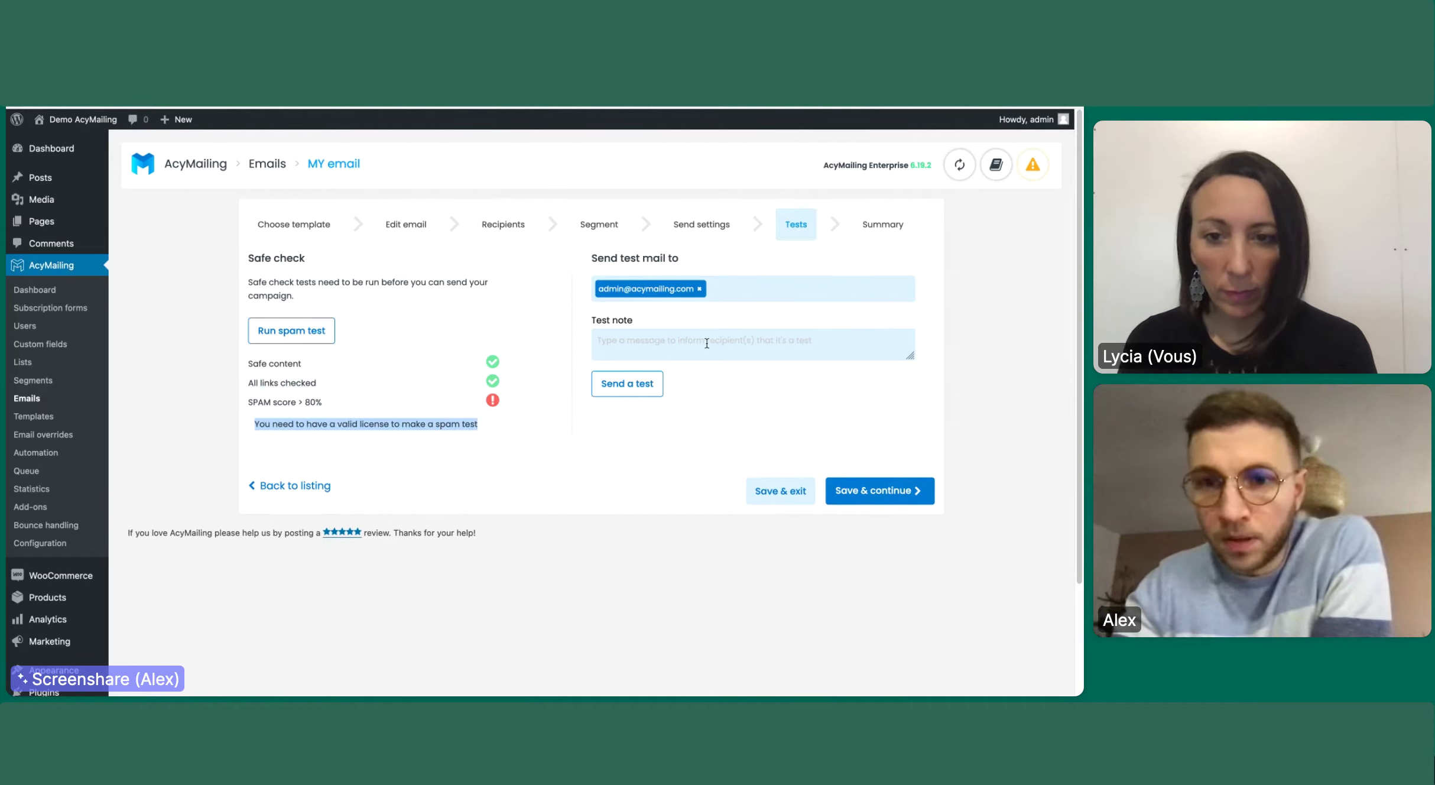
left_click(346, 390)
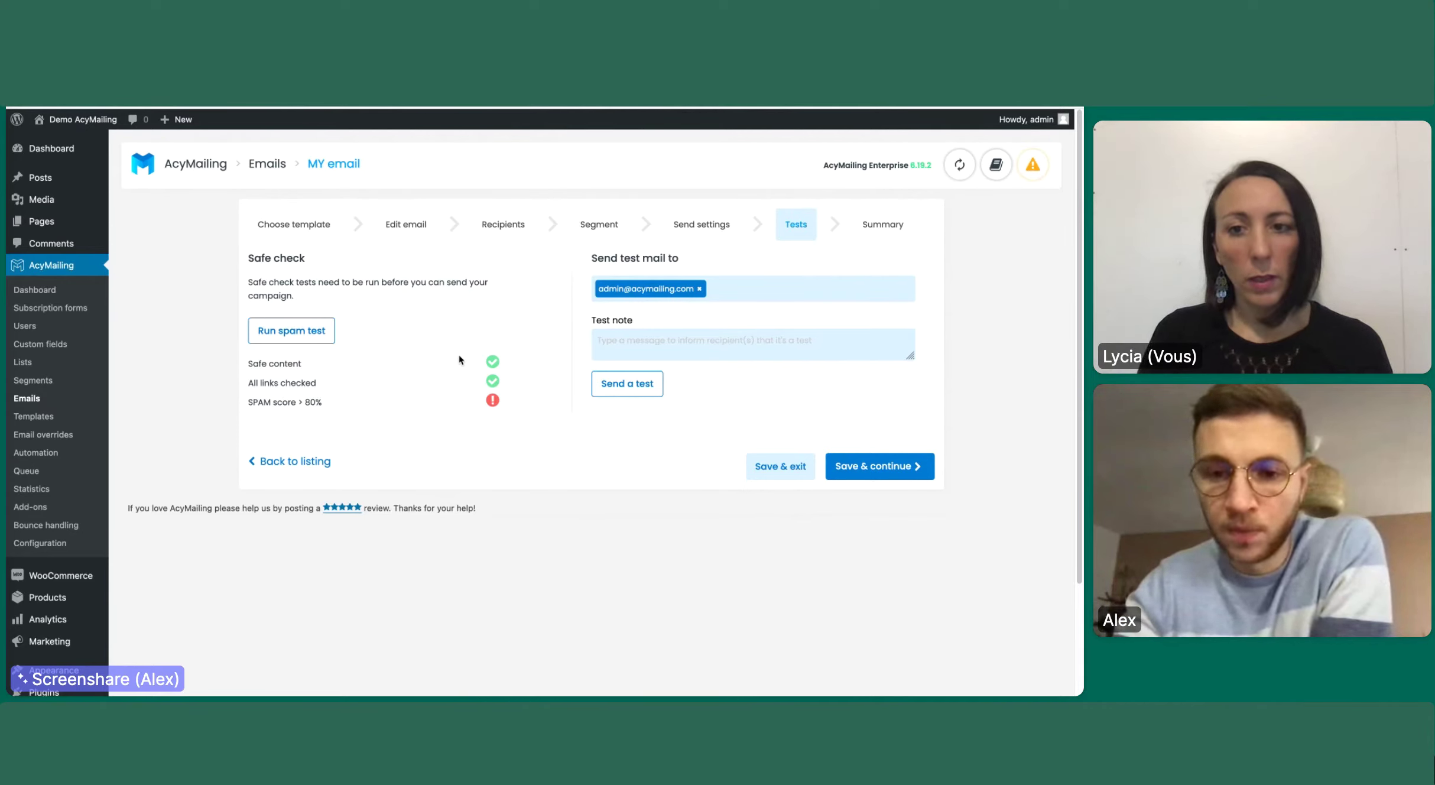
Save and continue to the campaign summary, and review the email preview, recipients and send settings.
left_click(897, 465)
scroll(672, 483, "down", 1)
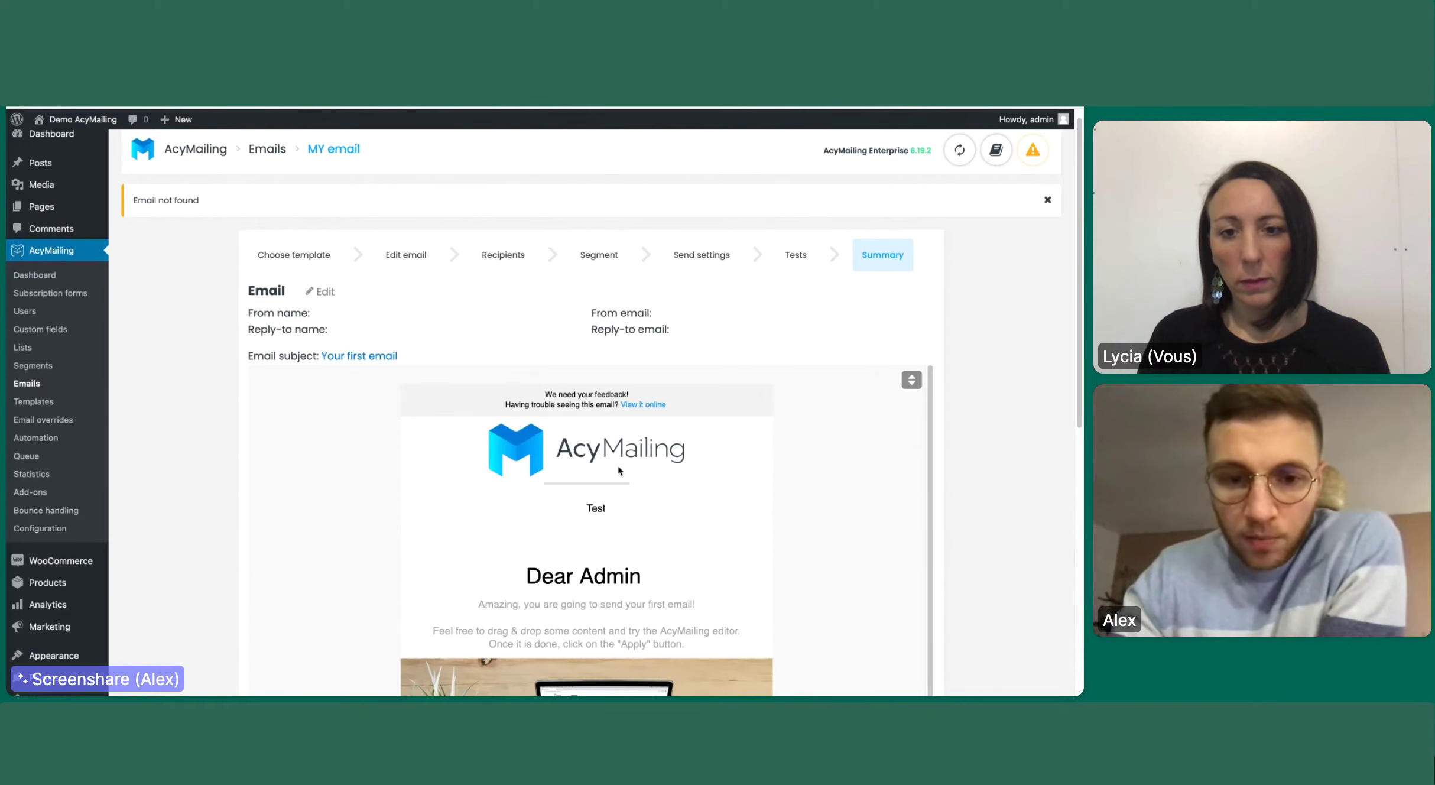
scroll(340, 506, "down", 3)
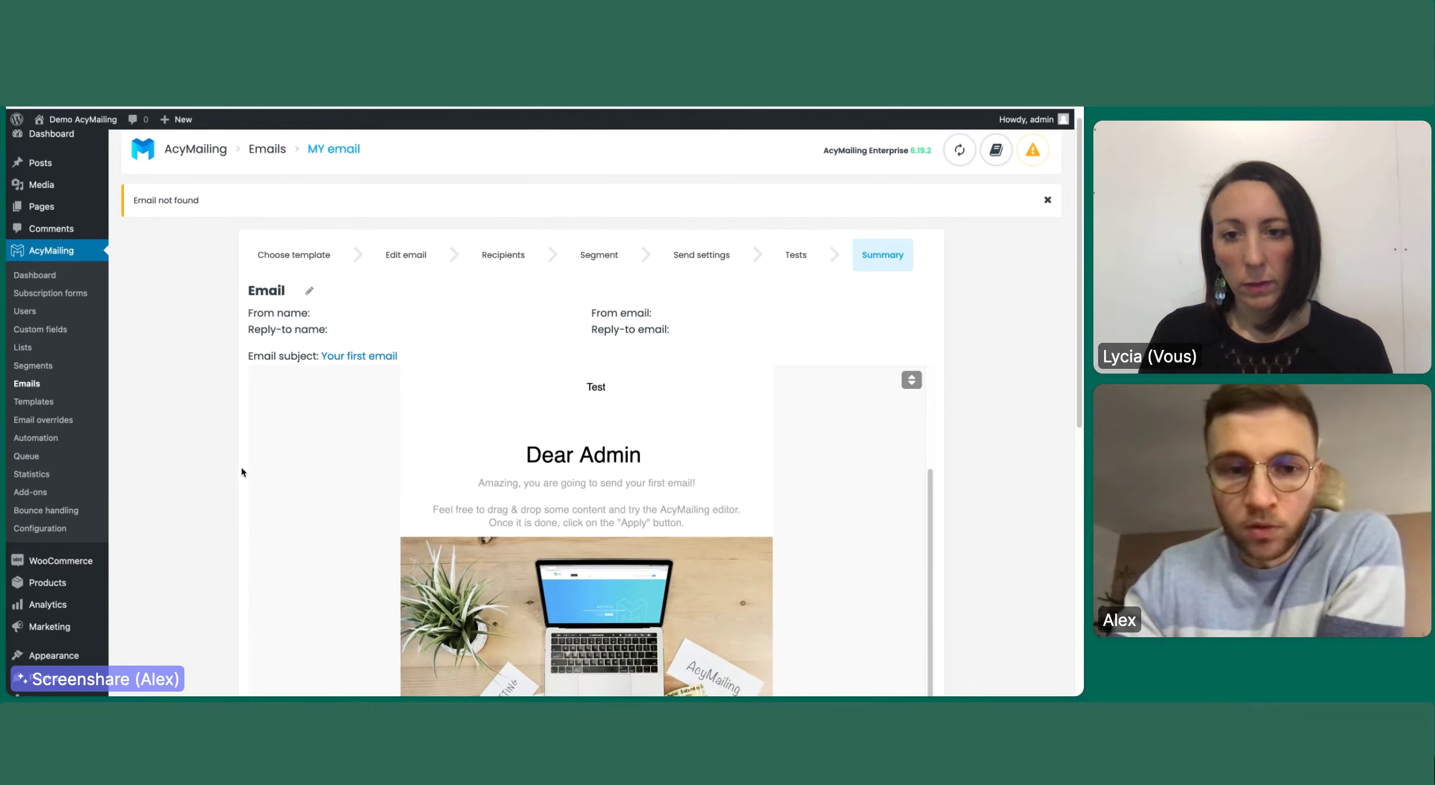
scroll(243, 472, "down", 5)
scroll(243, 472, "down", 7)
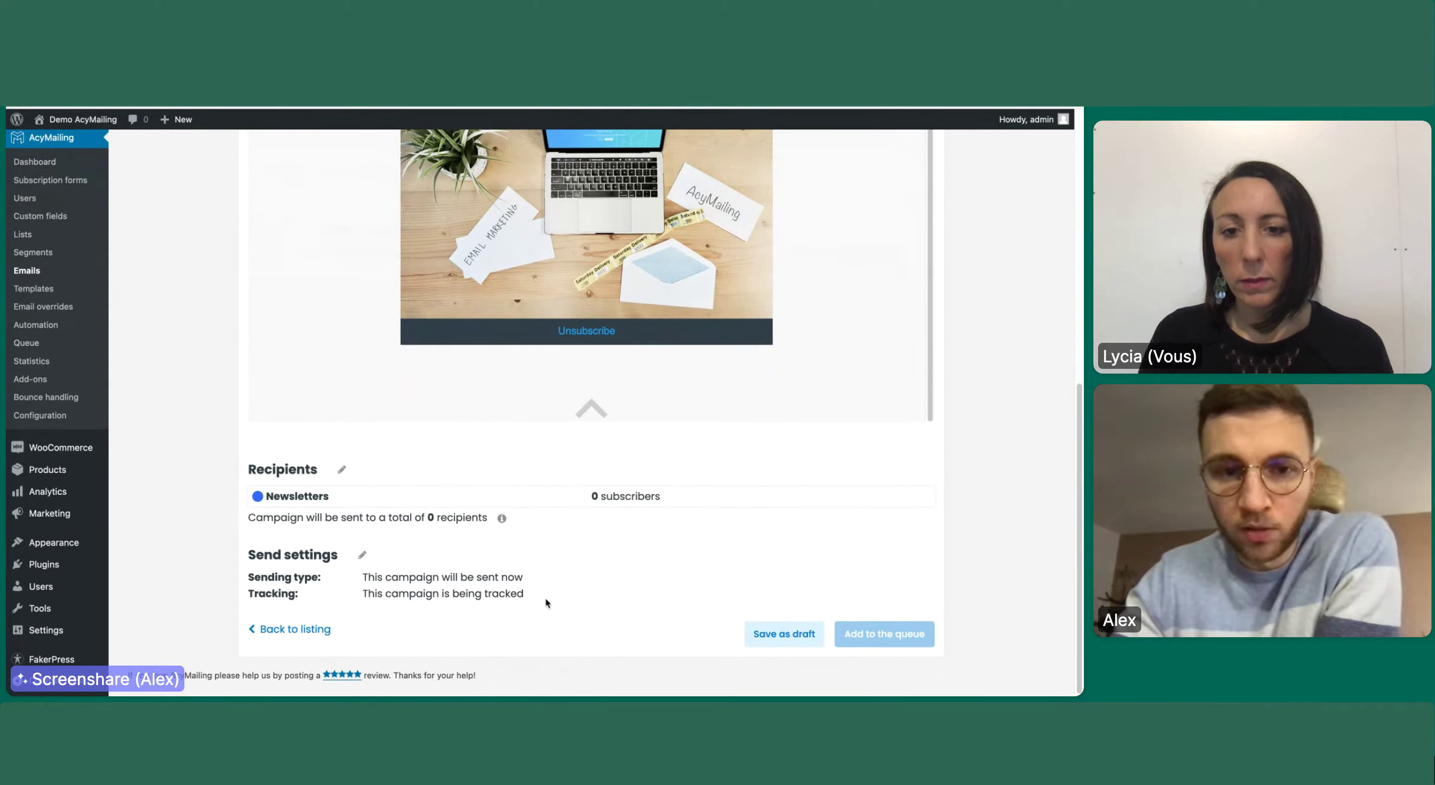
scroll(547, 603, "up", 10)
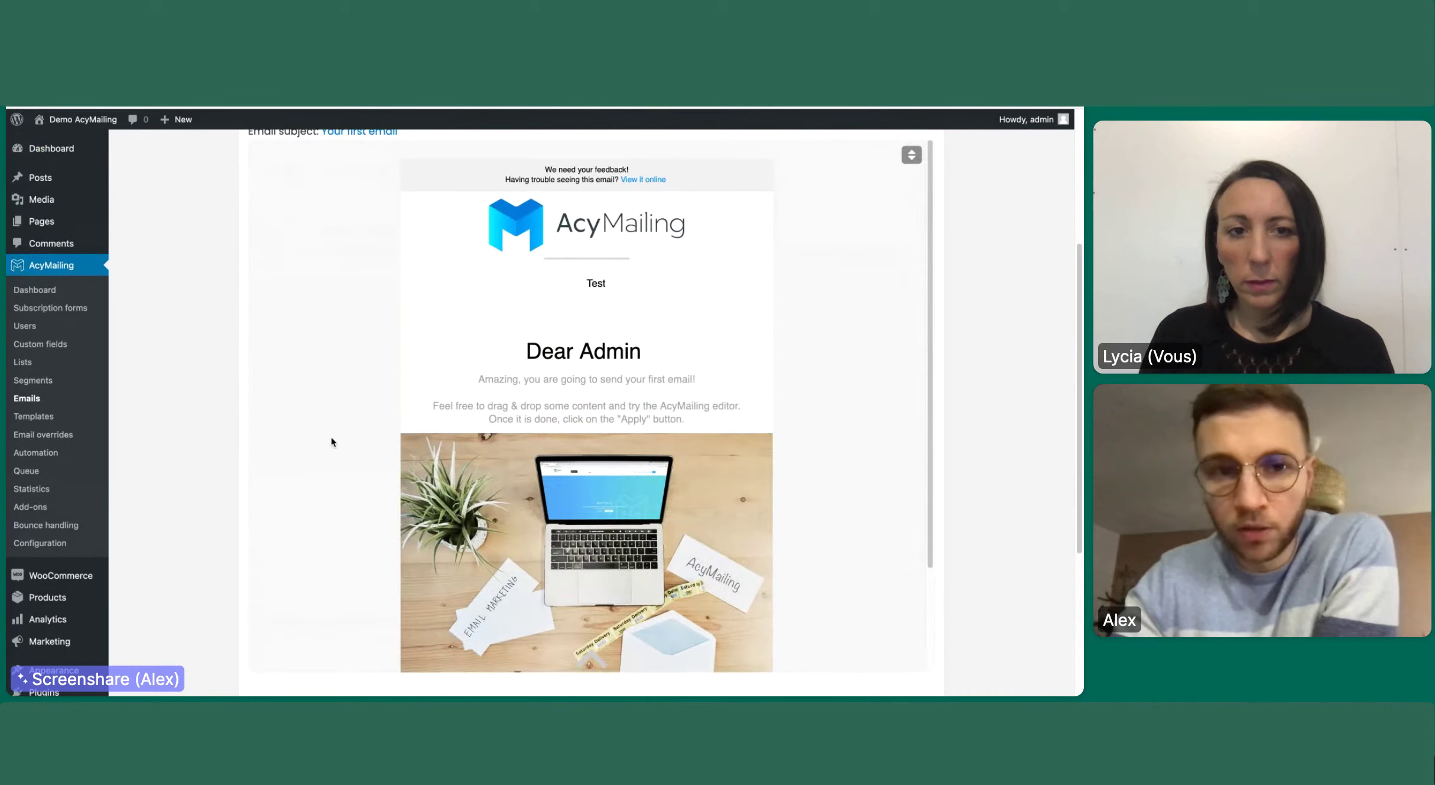
scroll(333, 441, "up", 3)
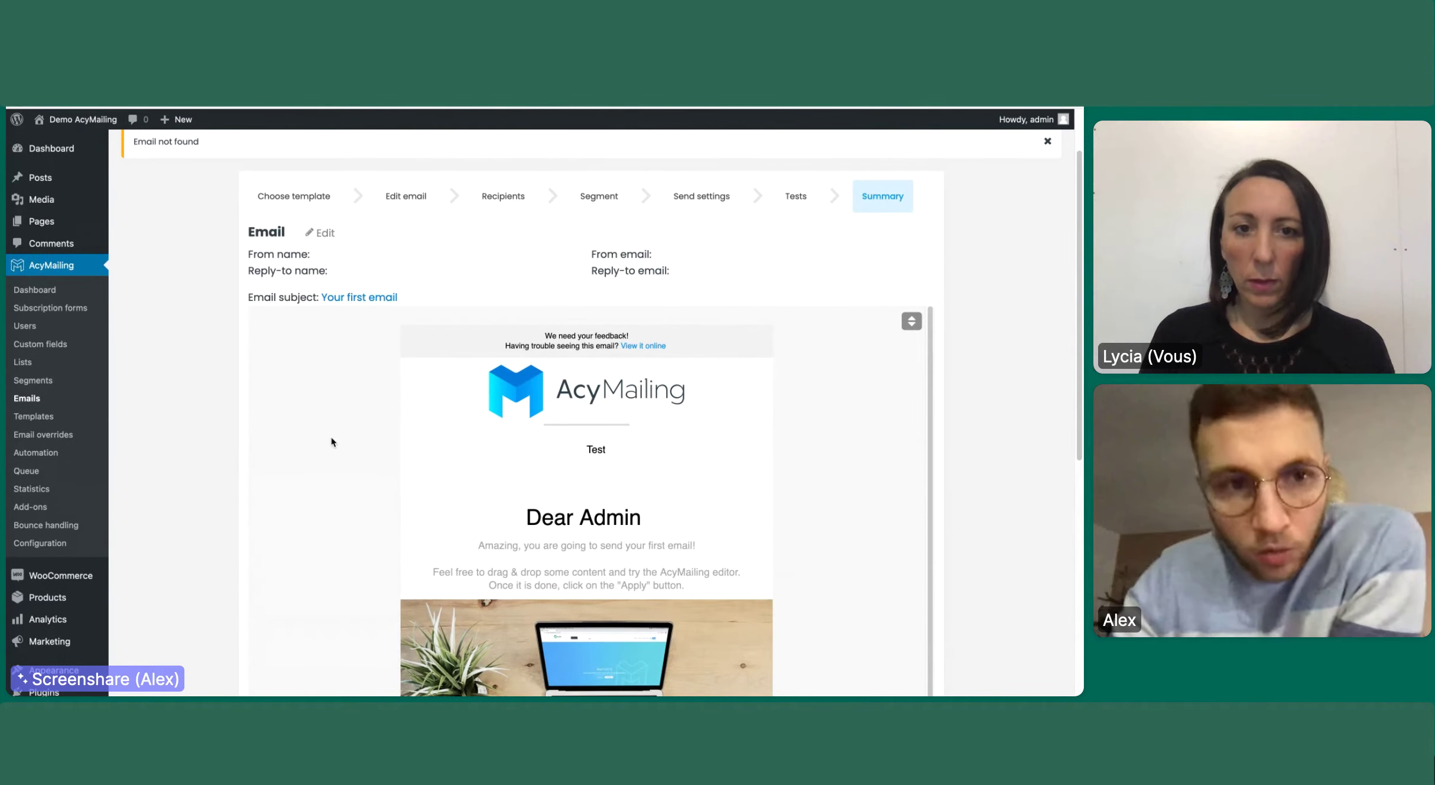
scroll(332, 441, "down", 3)
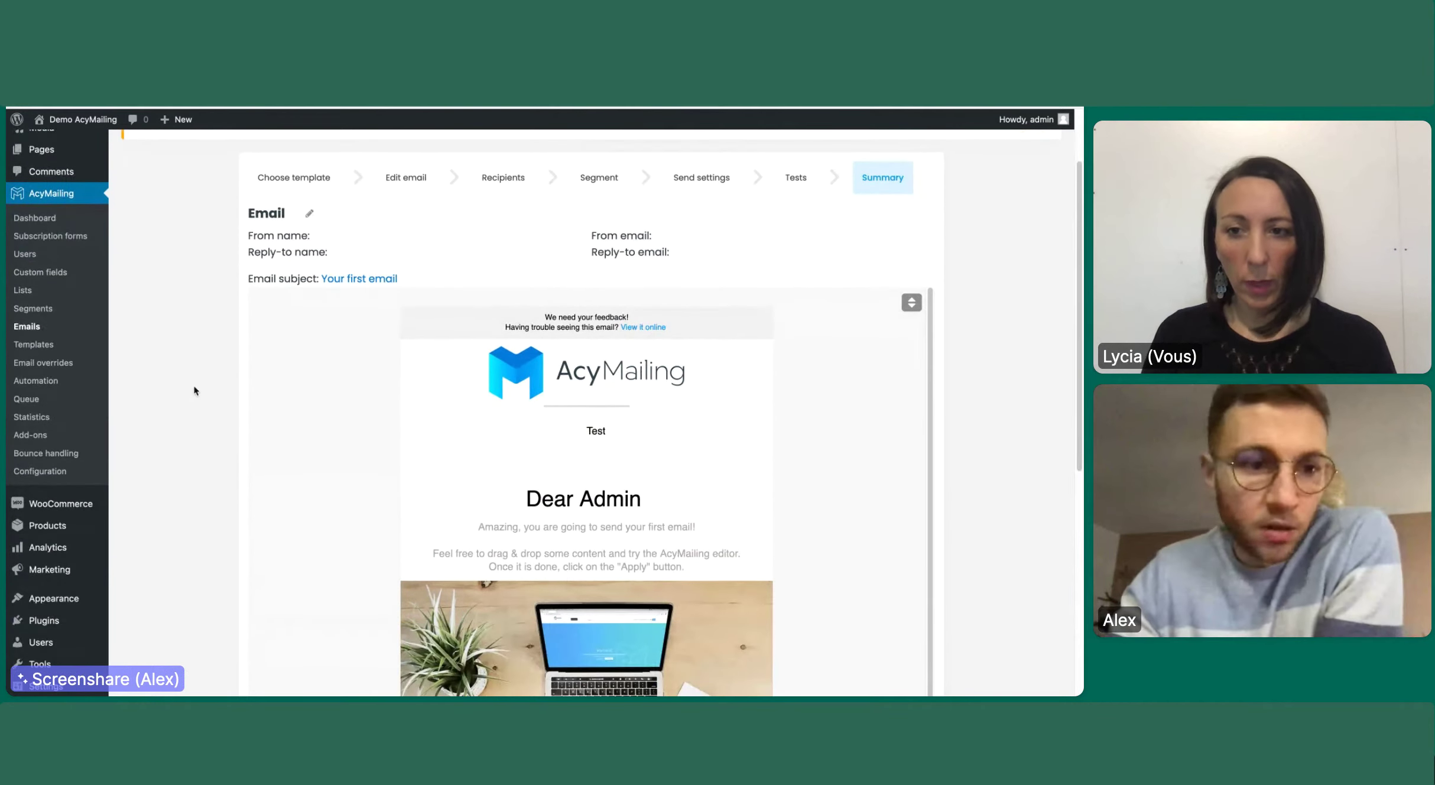
View the settings of the existing Email custom field and return to the custom fields listing without saving.
left_click(84, 344)
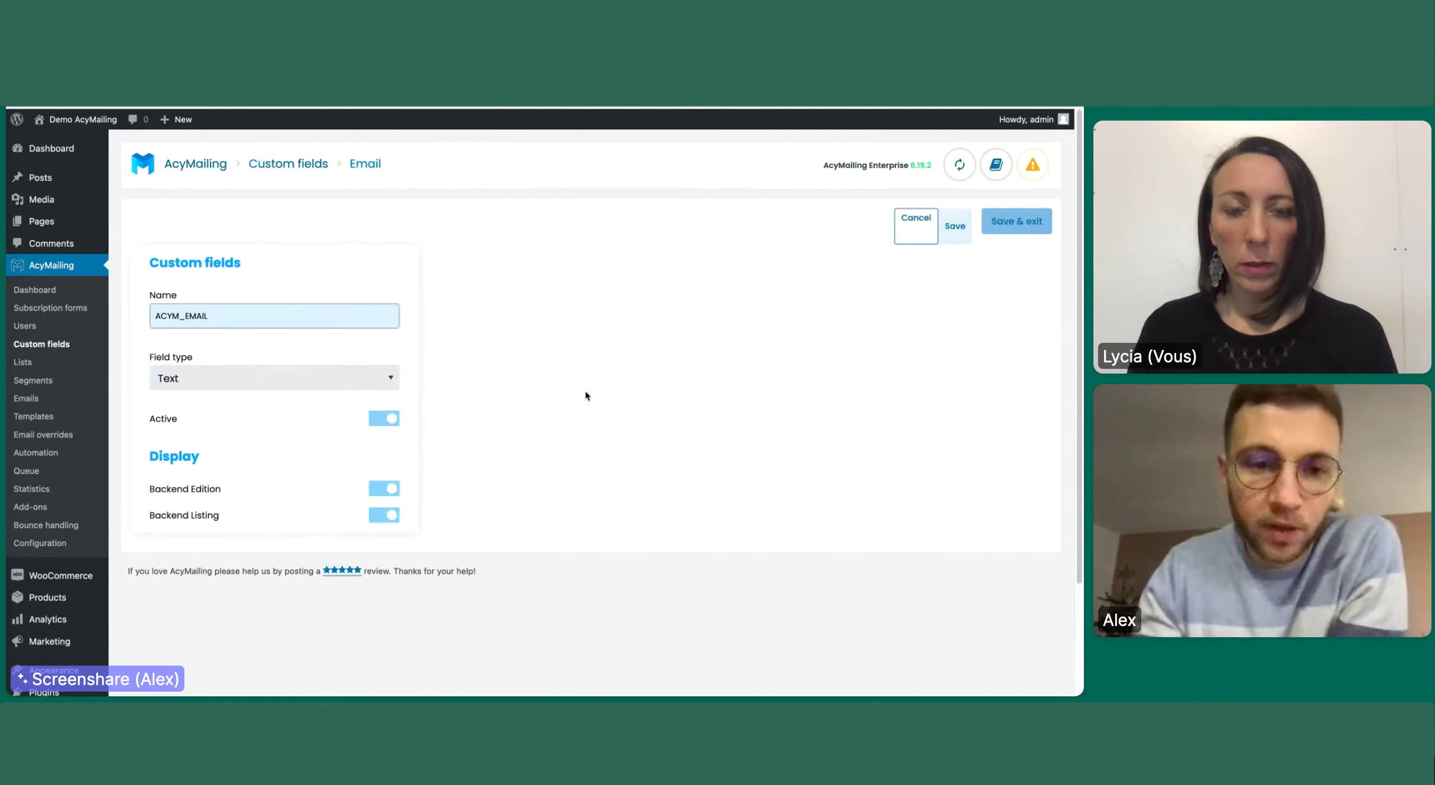
scroll(586, 396, "down", 1)
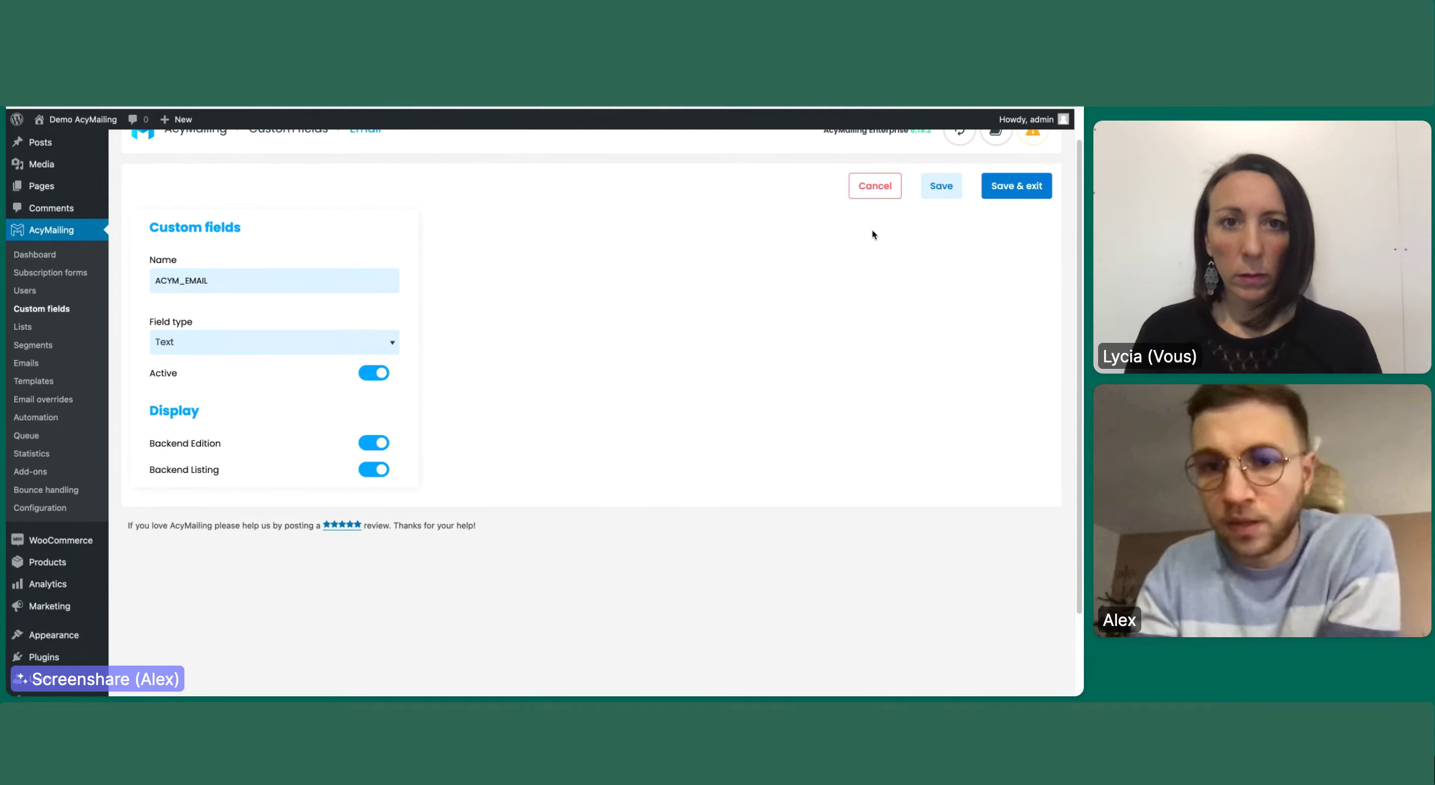
left_click(865, 189)
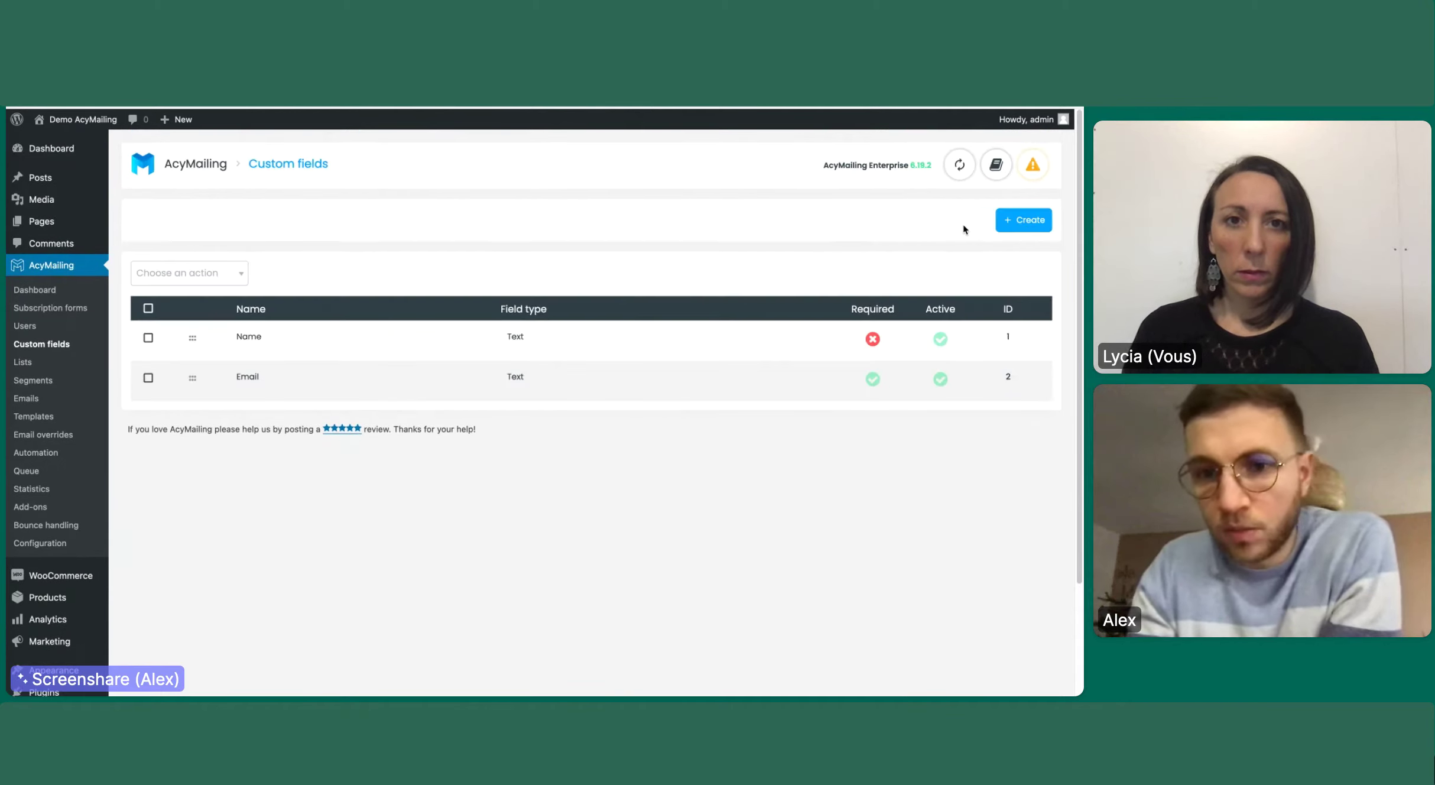
Start a new custom field and name it Birthday.
left_click(1024, 220)
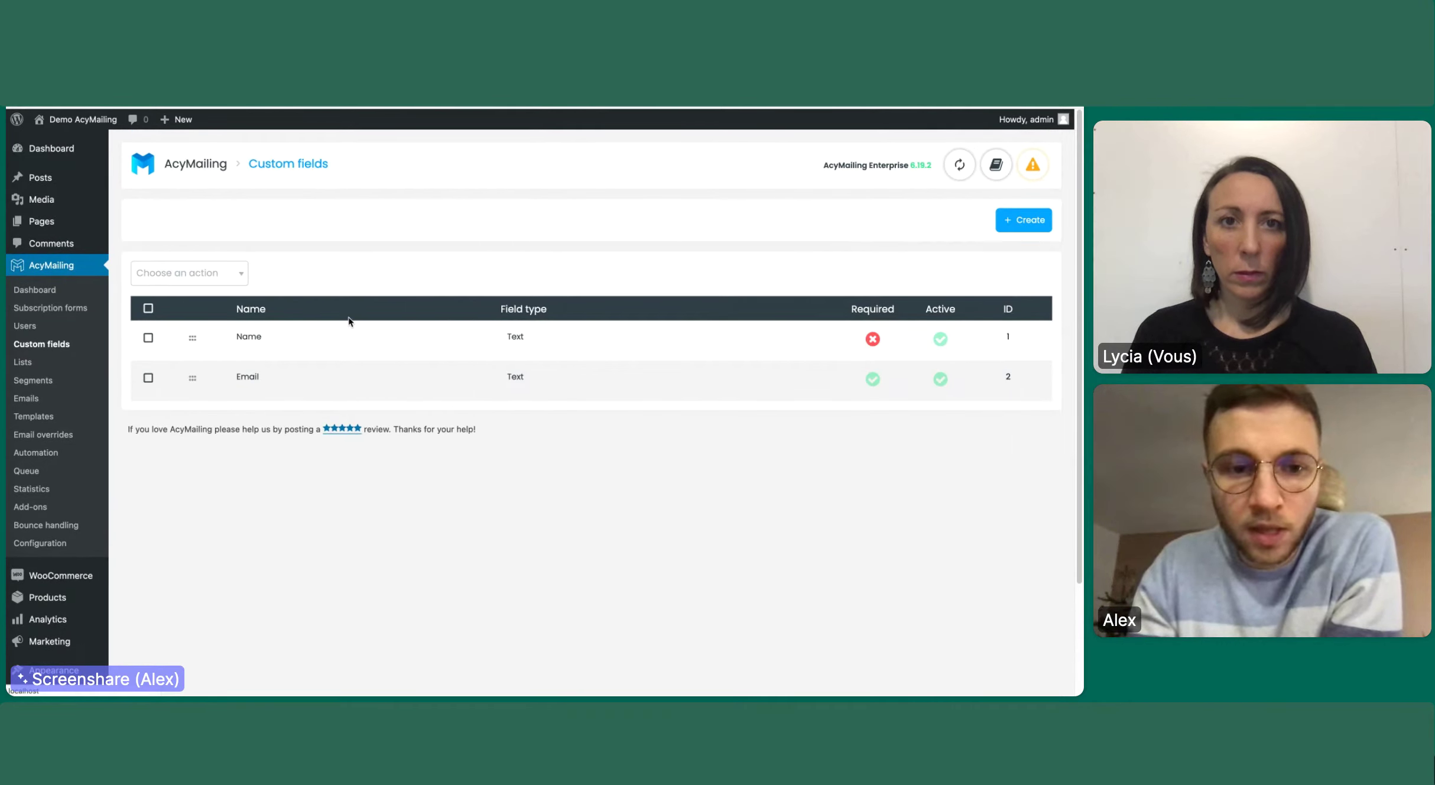
scroll(351, 323, "down", 2)
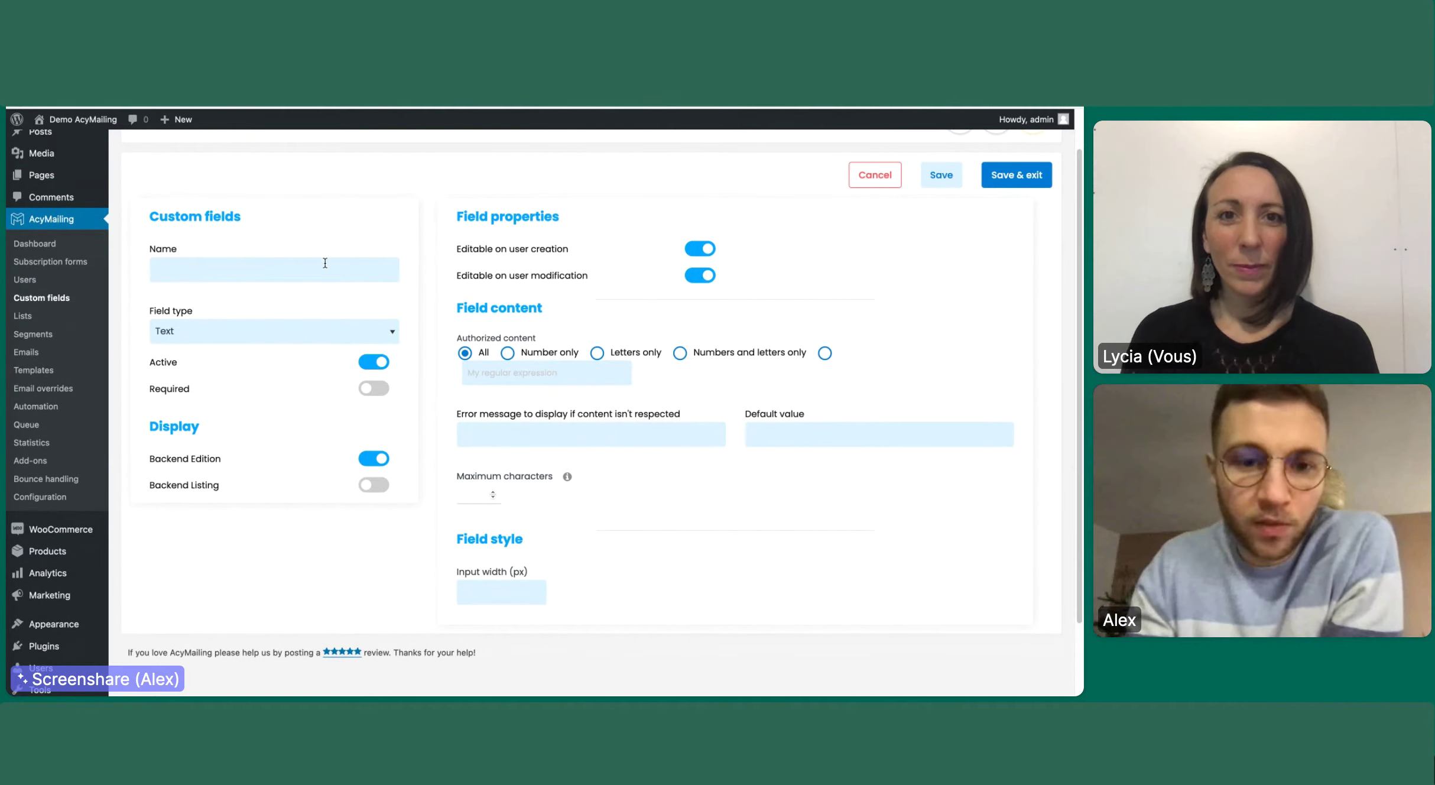
left_click(287, 266)
type("Birthday")
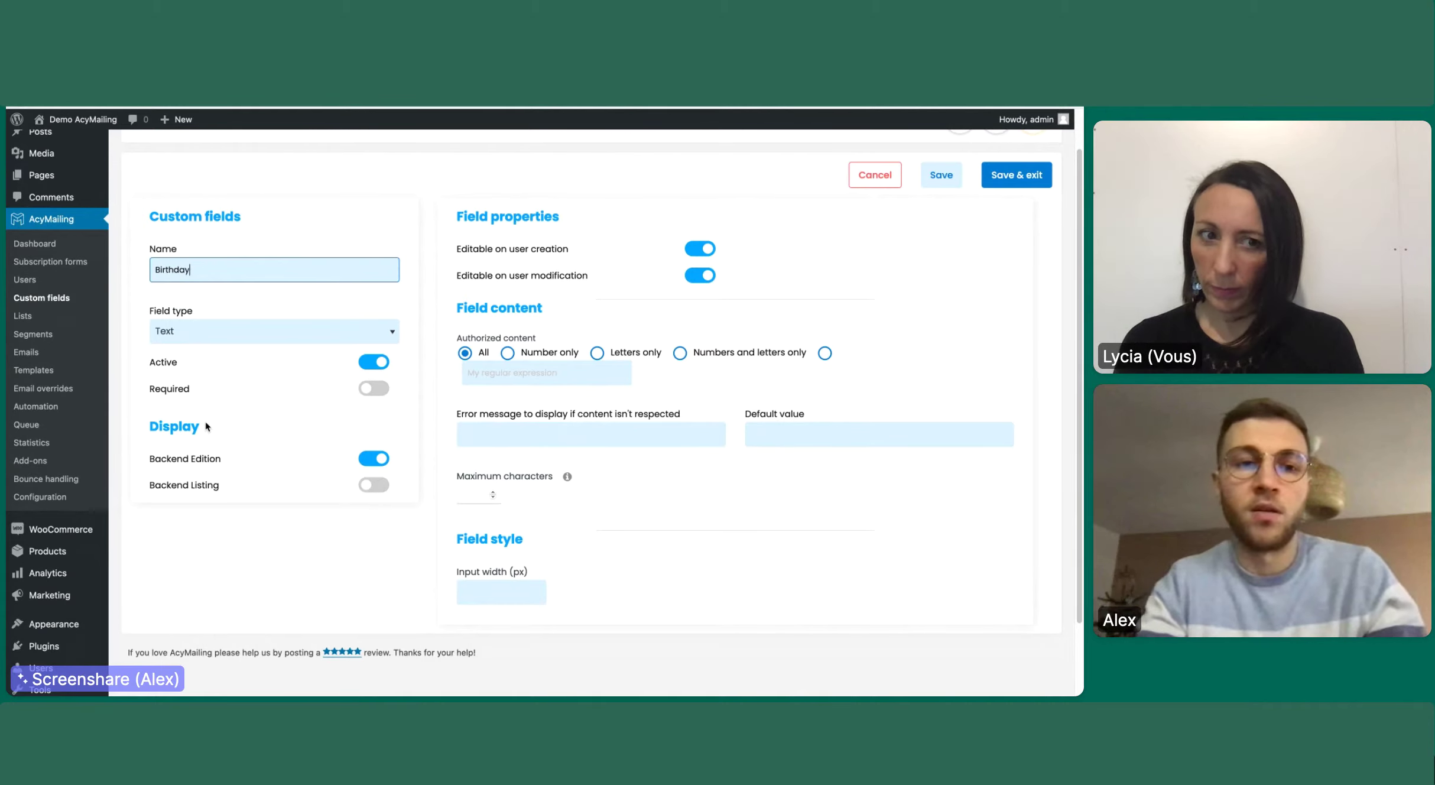
Set the Birthday field's type to Date and open its date format for editing.
left_click(218, 331)
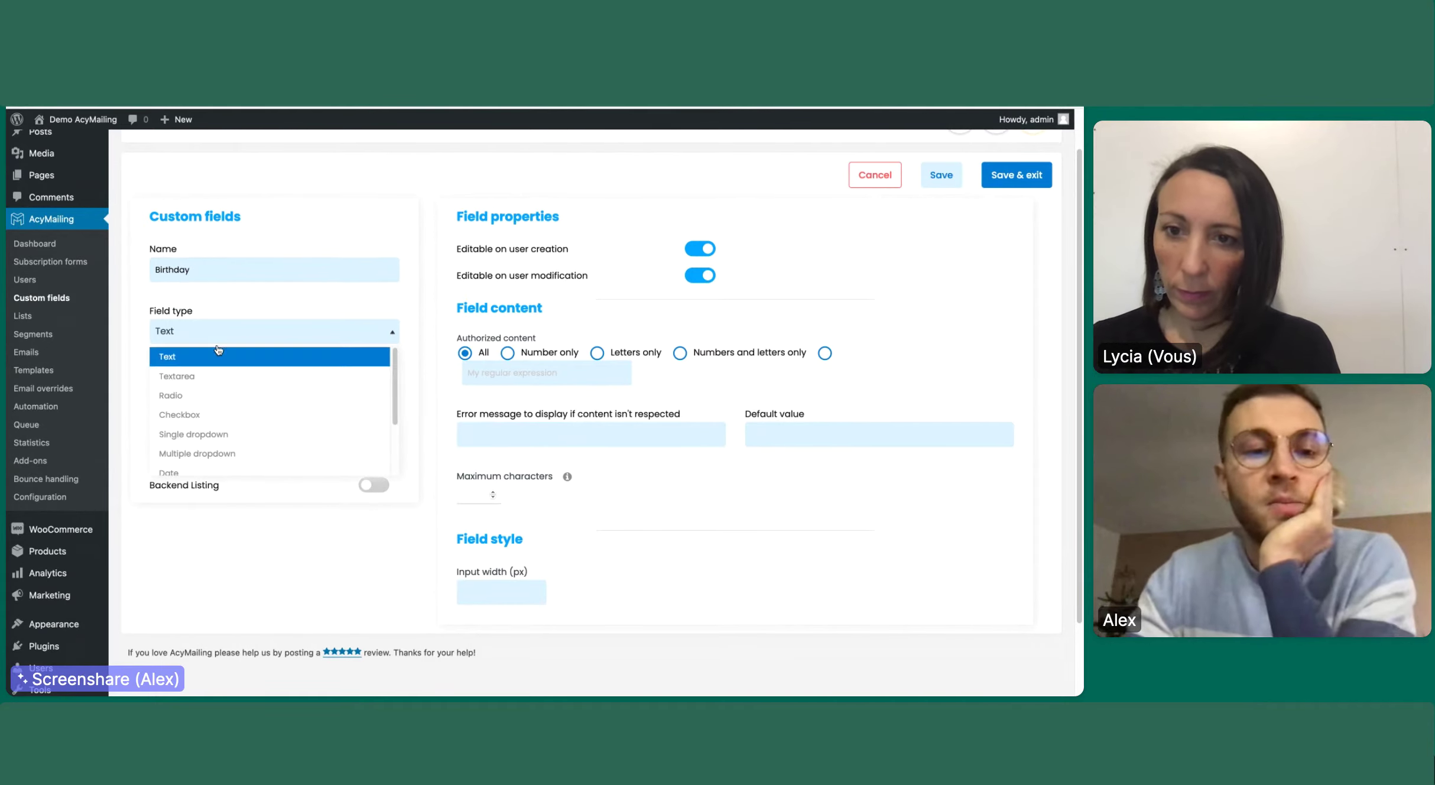
scroll(222, 363, "down", 2)
scroll(220, 373, "up", 2)
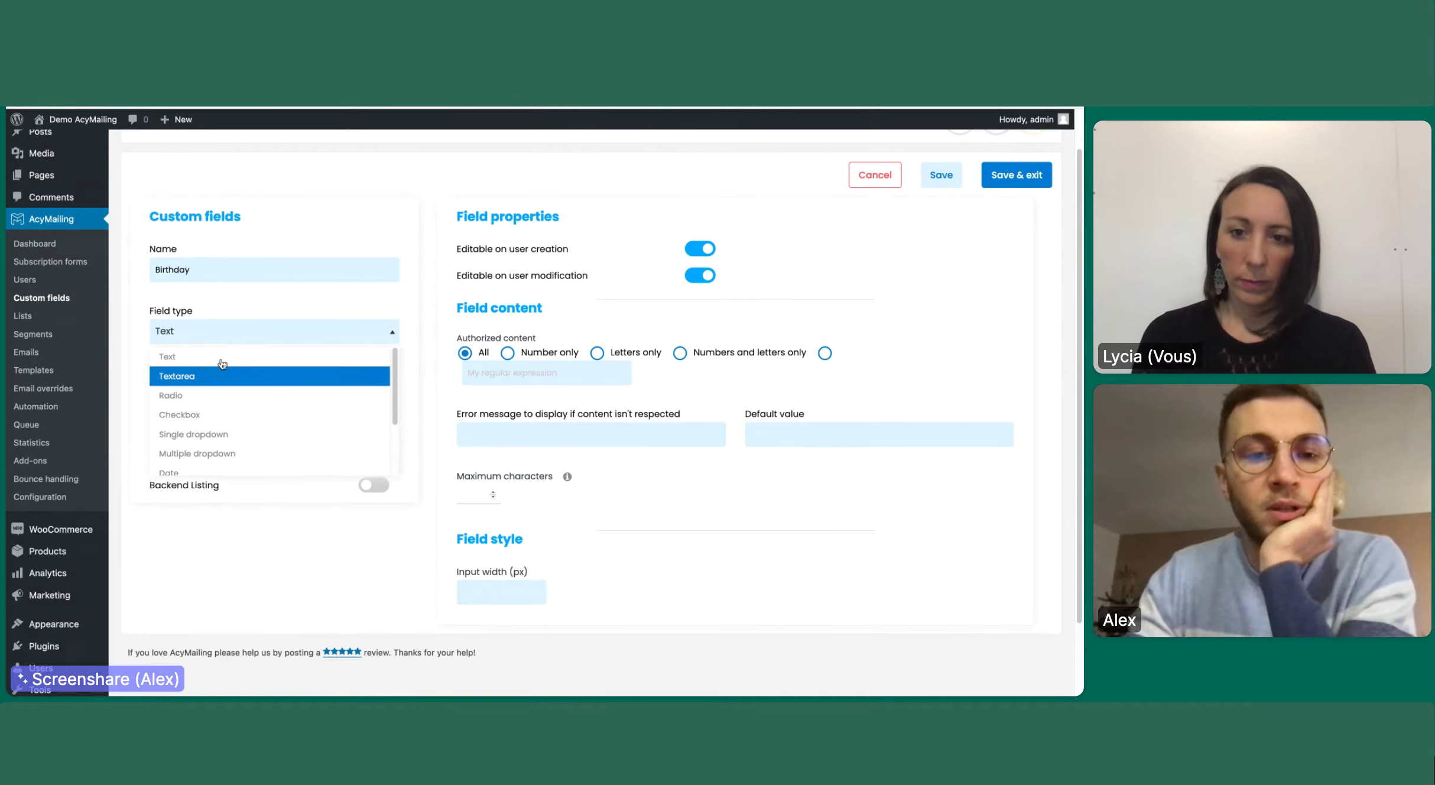
scroll(220, 404, "down", 1)
left_click(222, 420)
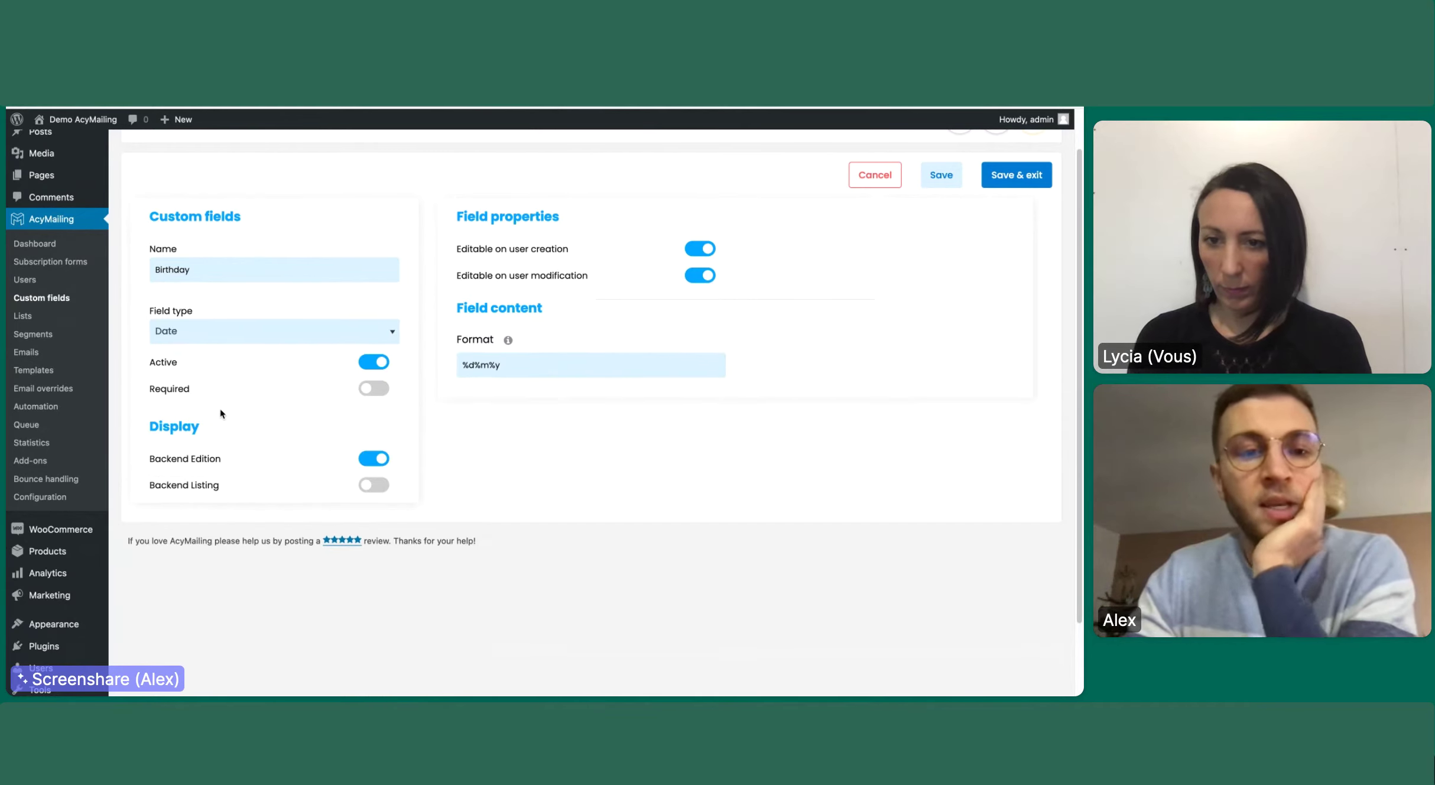
left_click(523, 355)
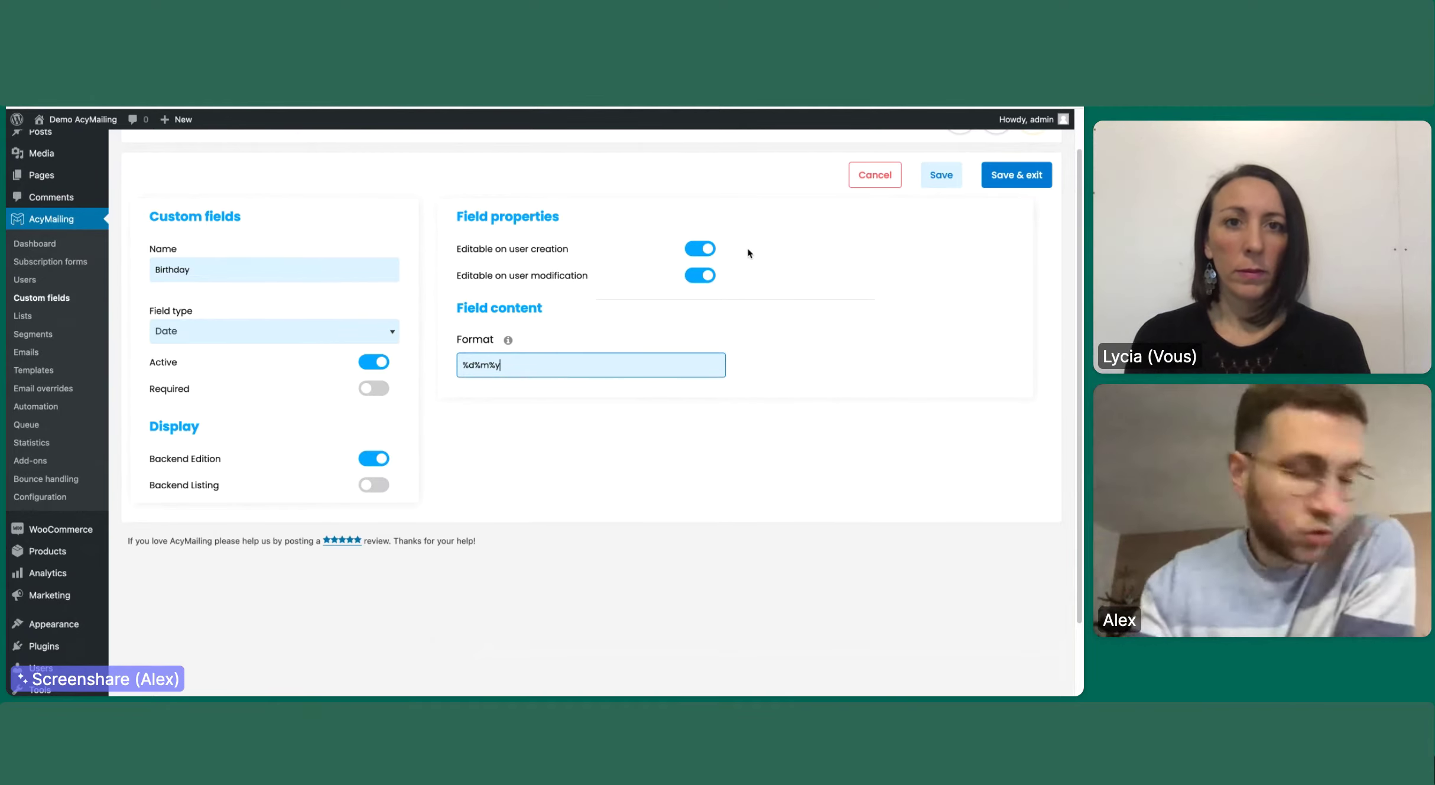
scroll(747, 253, "up", 1)
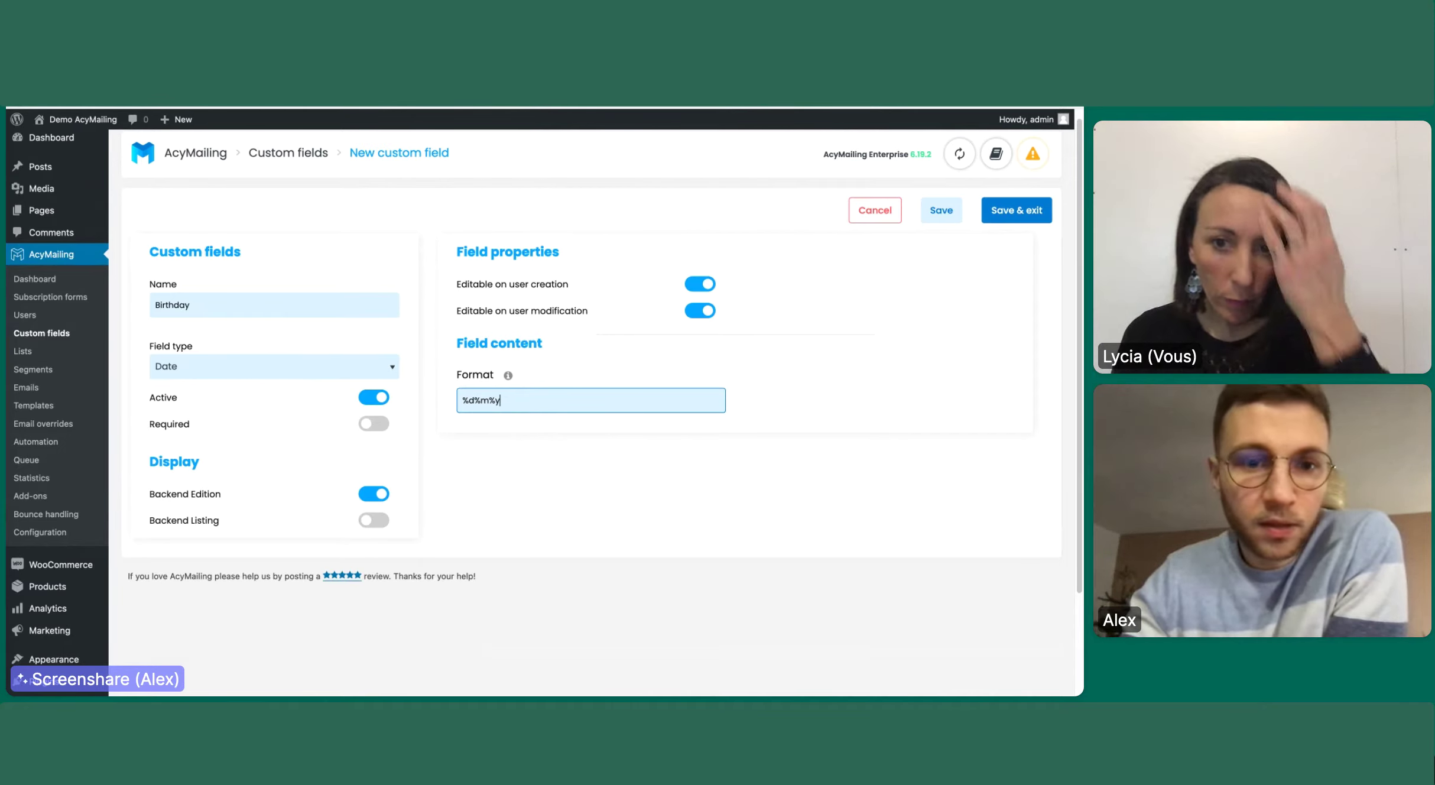
Open a new pop-up subscription form and review its list, field and article settings, including the lists users can be subscribed to.
scroll(606, 287, "up", 3)
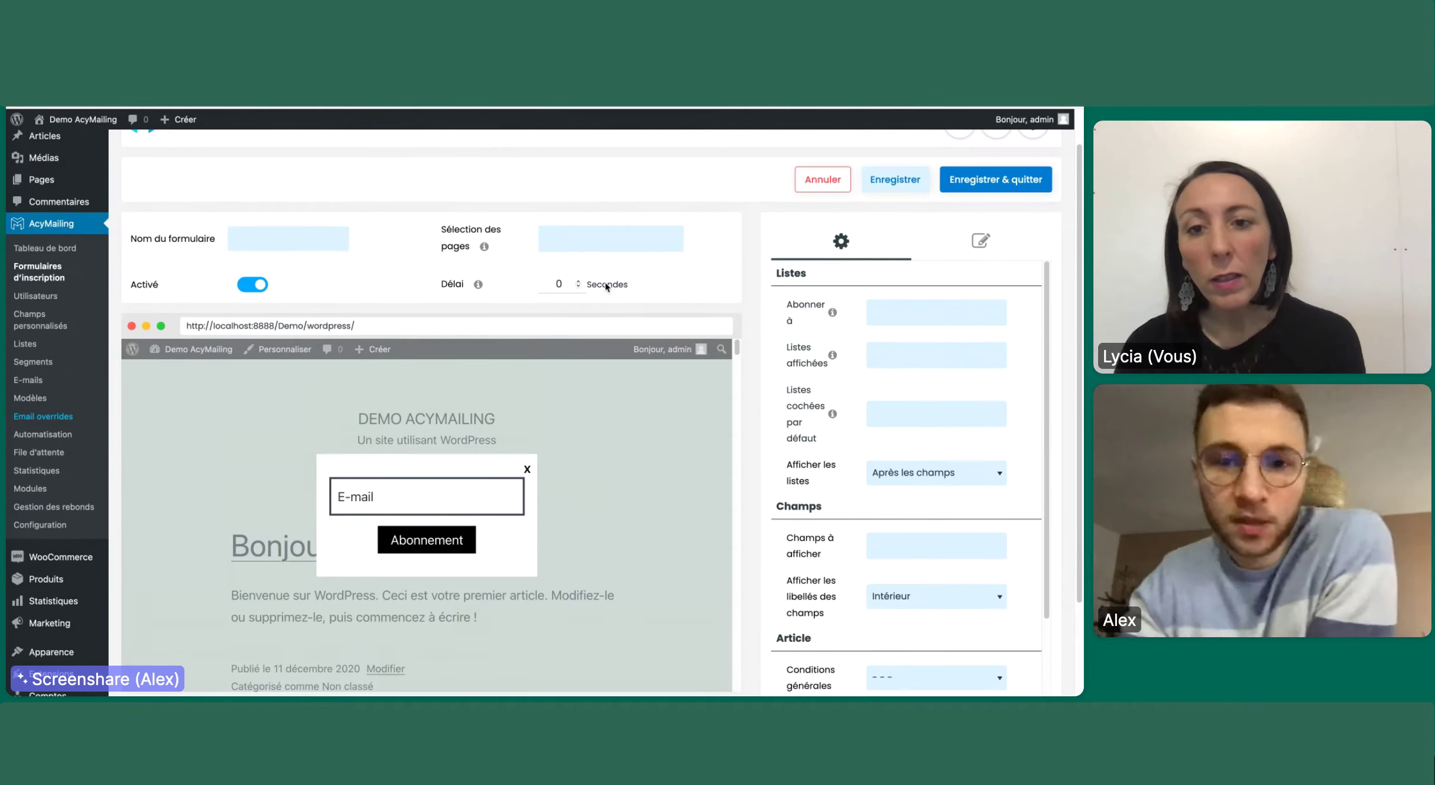
scroll(606, 287, "down", 1)
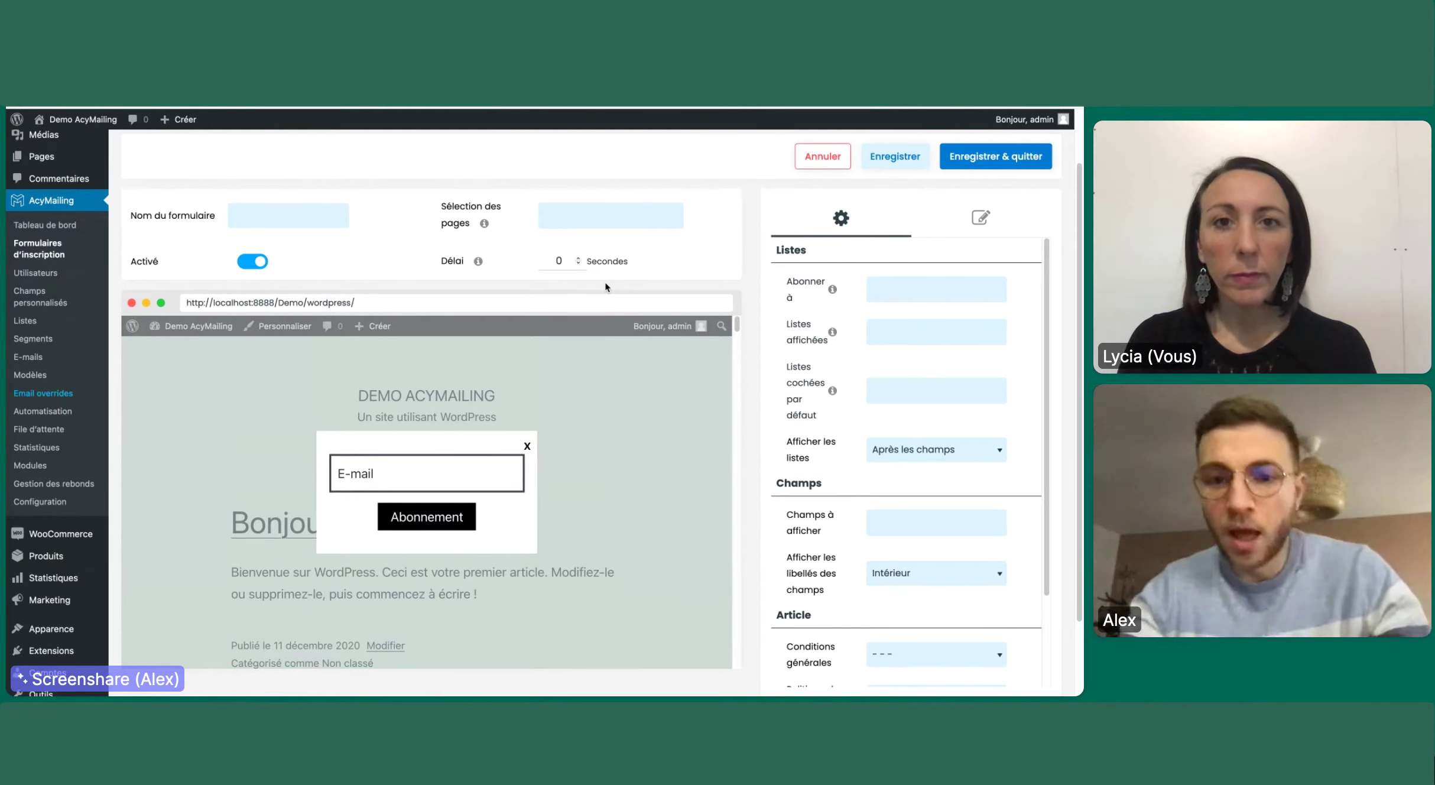
scroll(1076, 505, "down", 1)
scroll(922, 355, "down", 3)
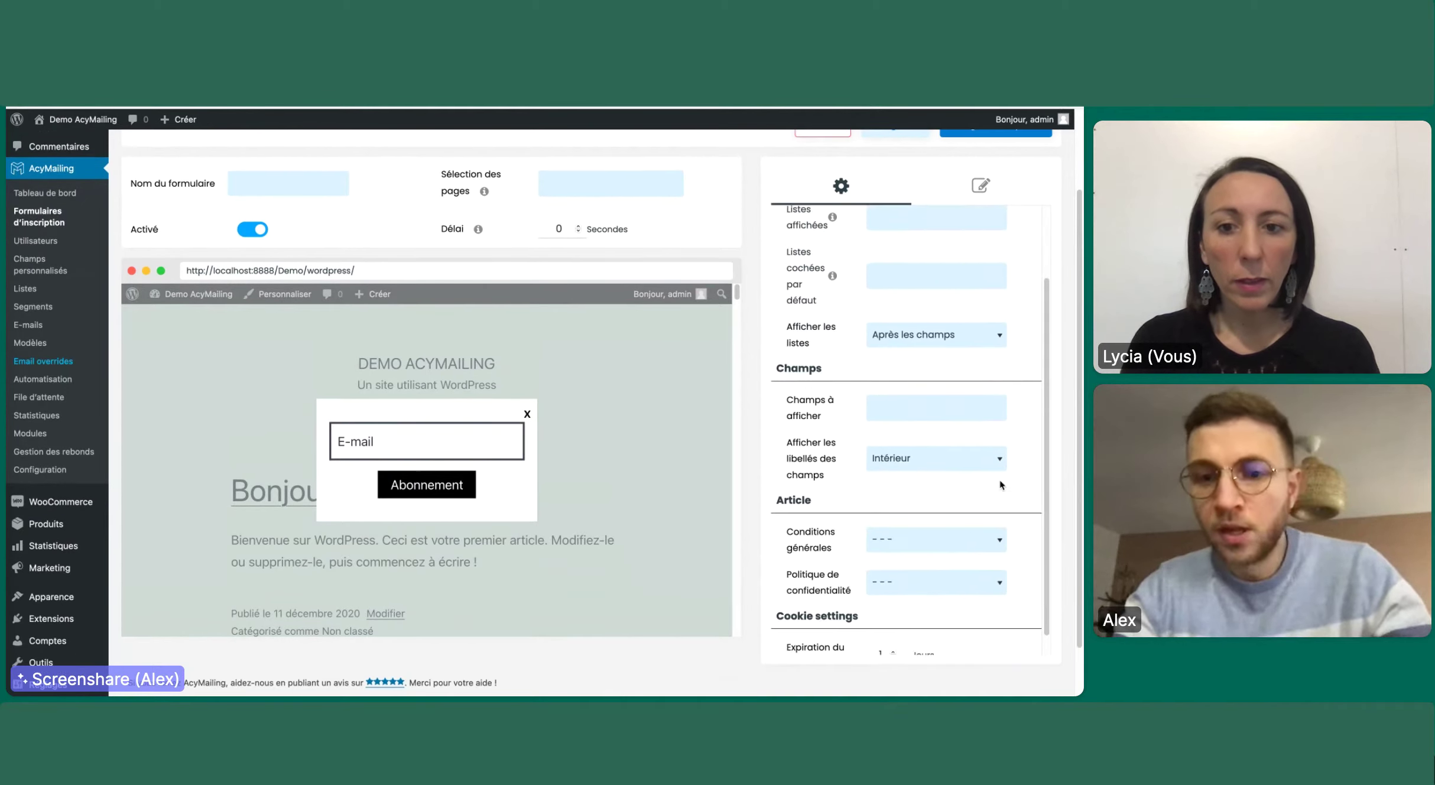
scroll(917, 248, "up", 3)
left_click(916, 246)
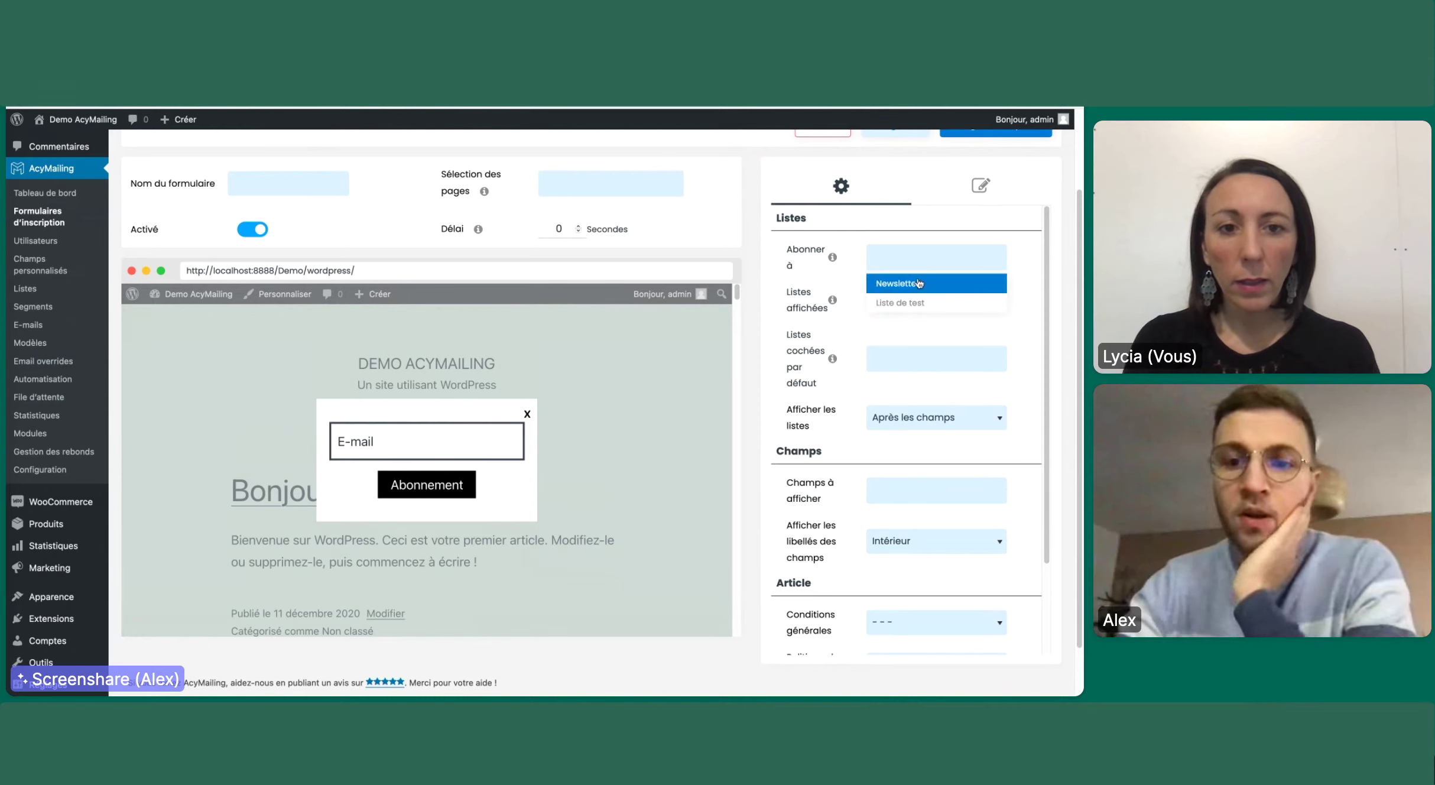
left_click(915, 317)
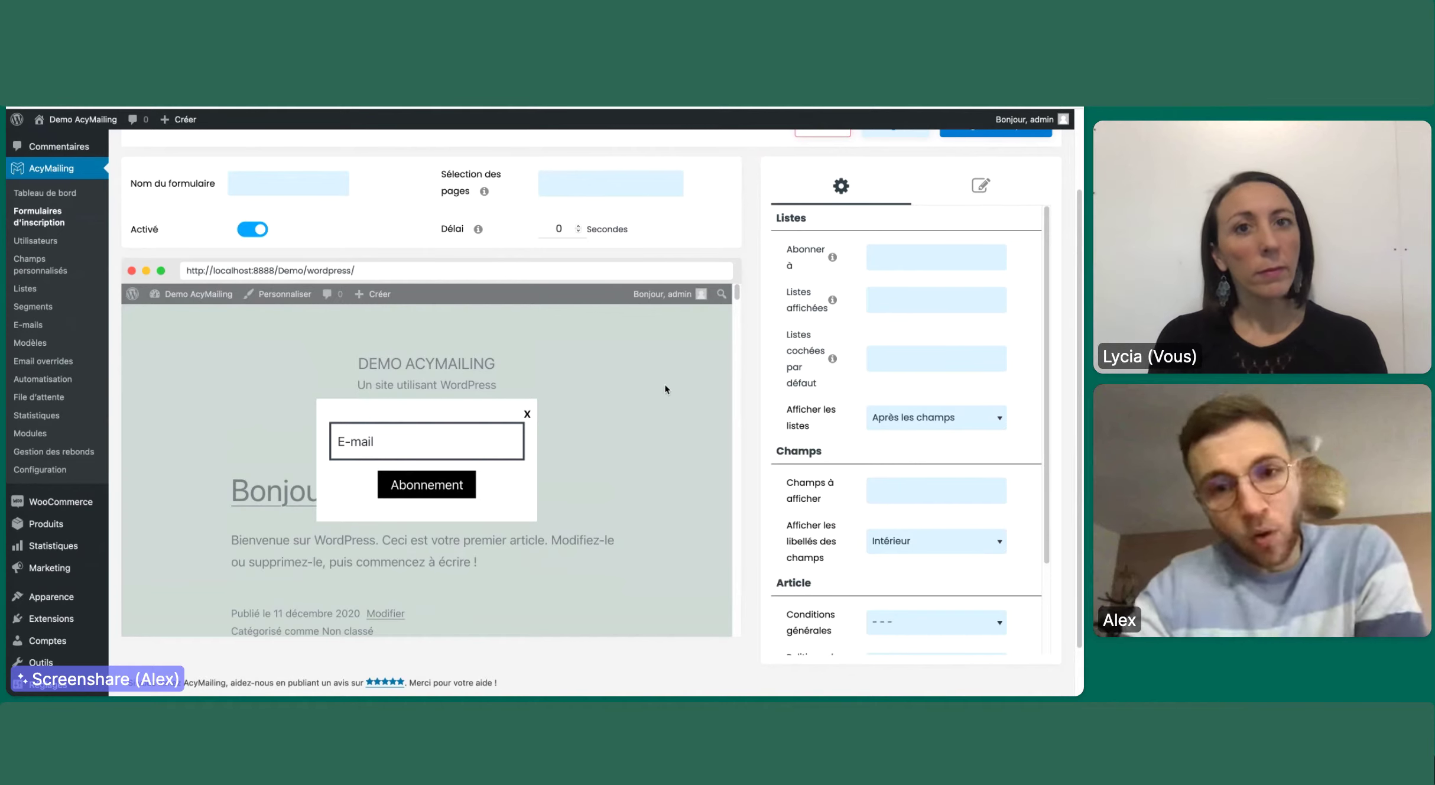
scroll(666, 389, "up", 1)
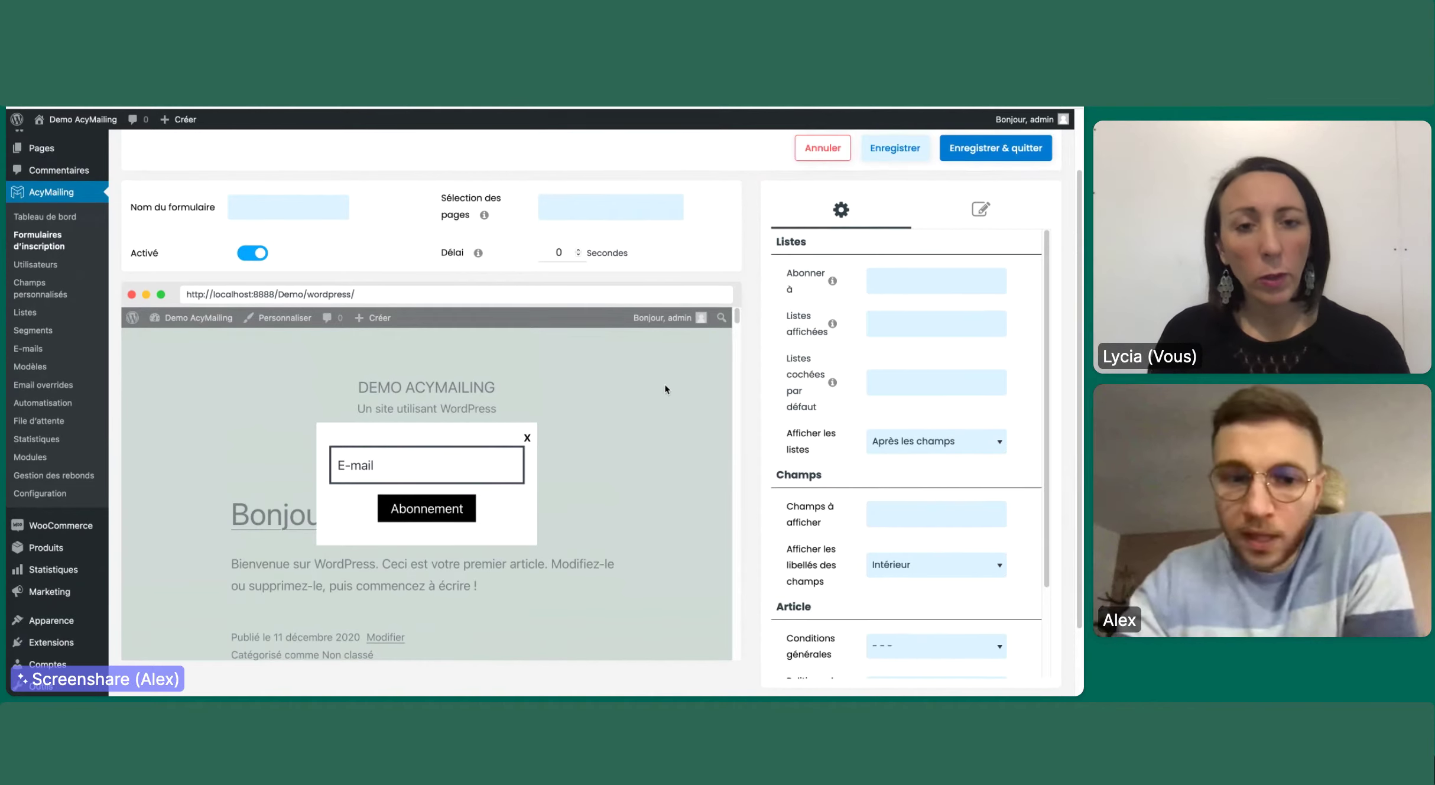
Change the pop-up form's style so the image is positioned to the right of the text.
left_click(980, 206)
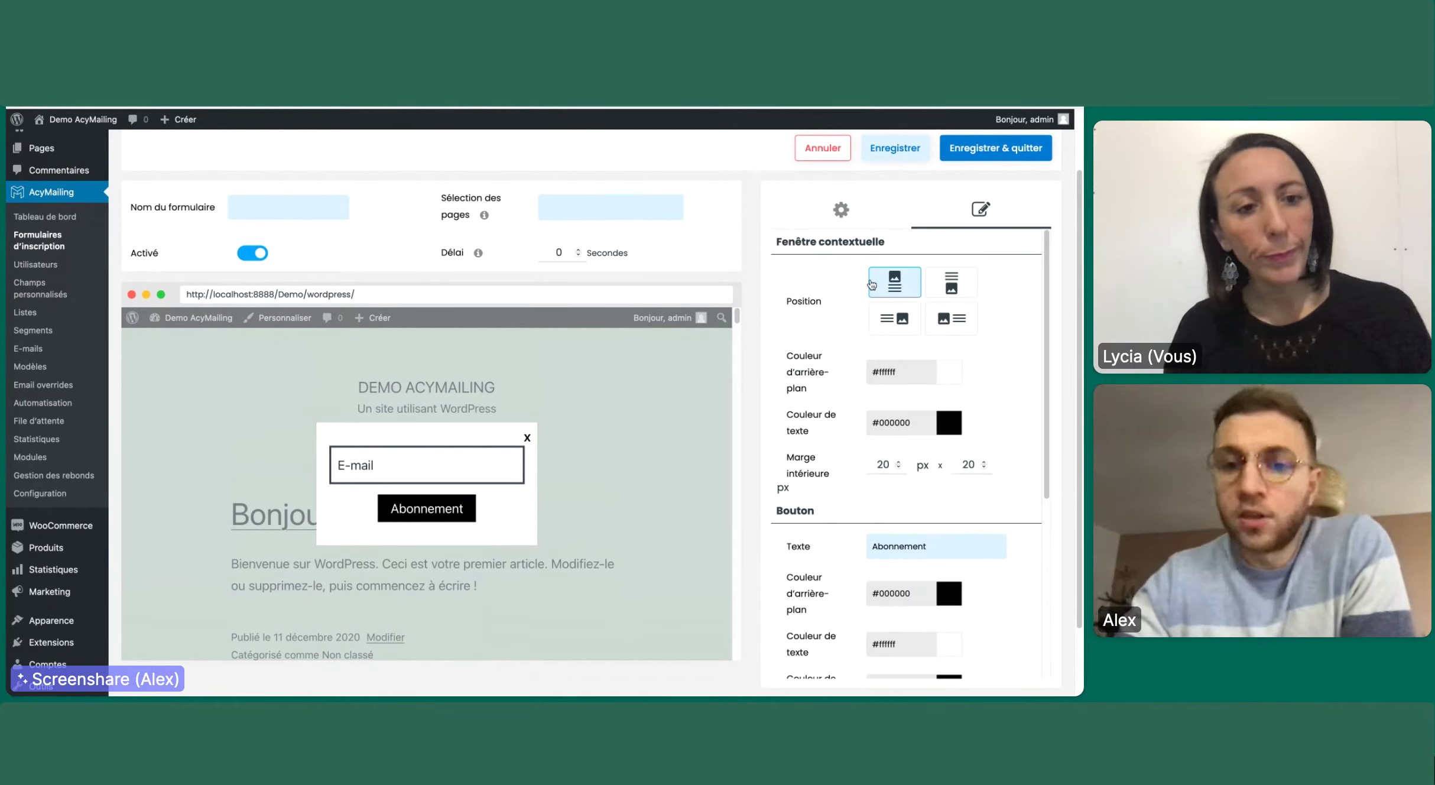
scroll(875, 282, "down", 2)
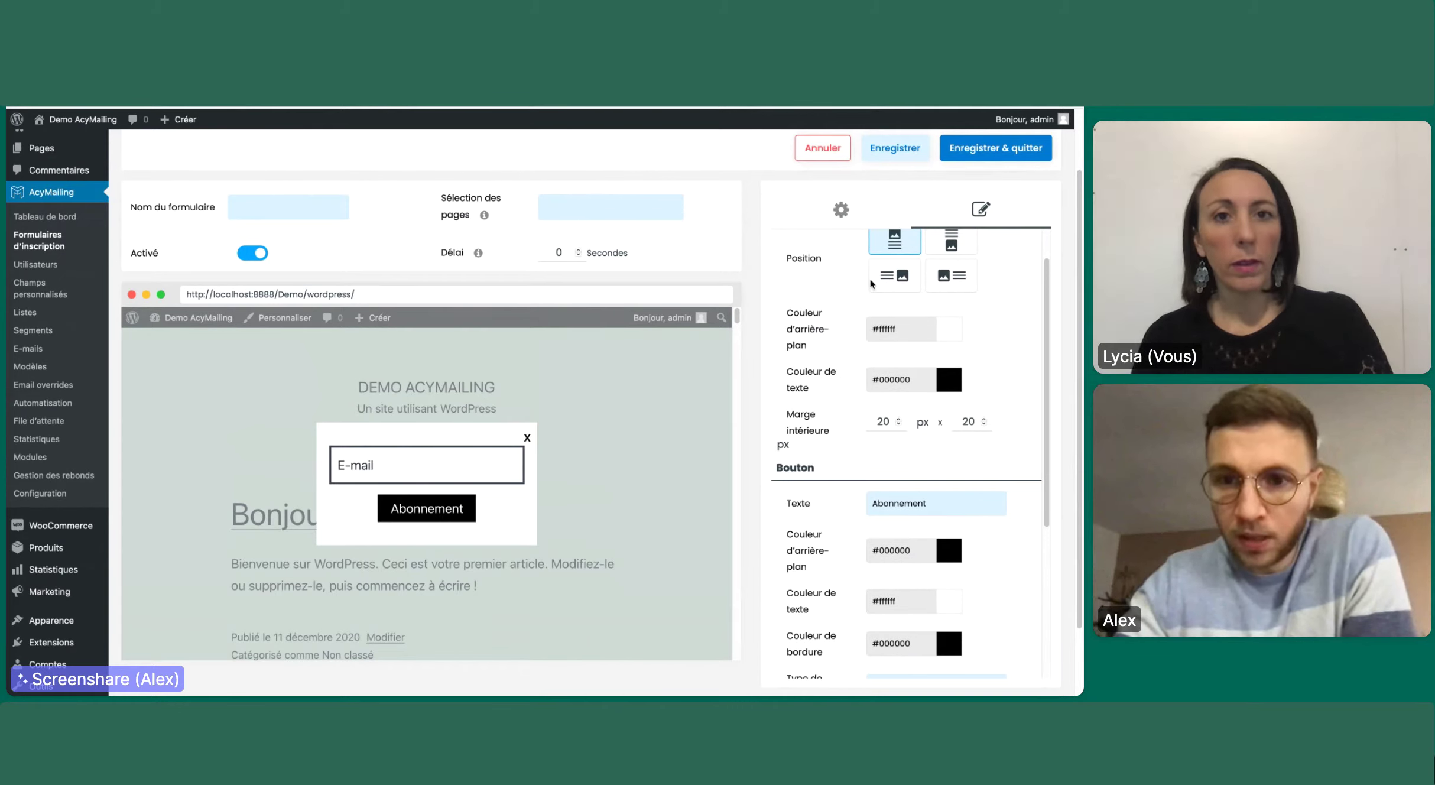
scroll(871, 283, "up", 1)
left_click(899, 305)
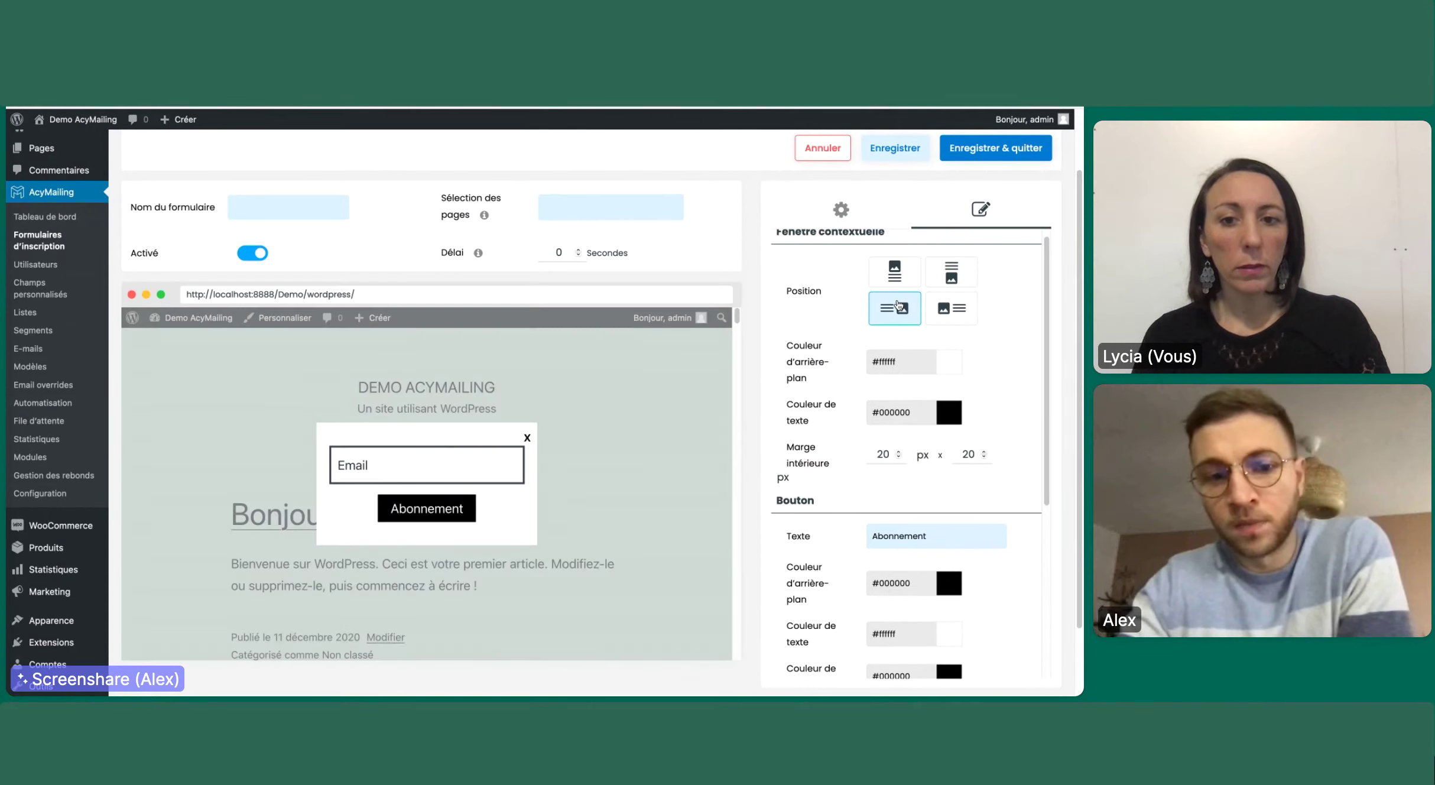
Change the pop-up form's background colour to red #bf3f3f.
scroll(821, 434, "down", 1)
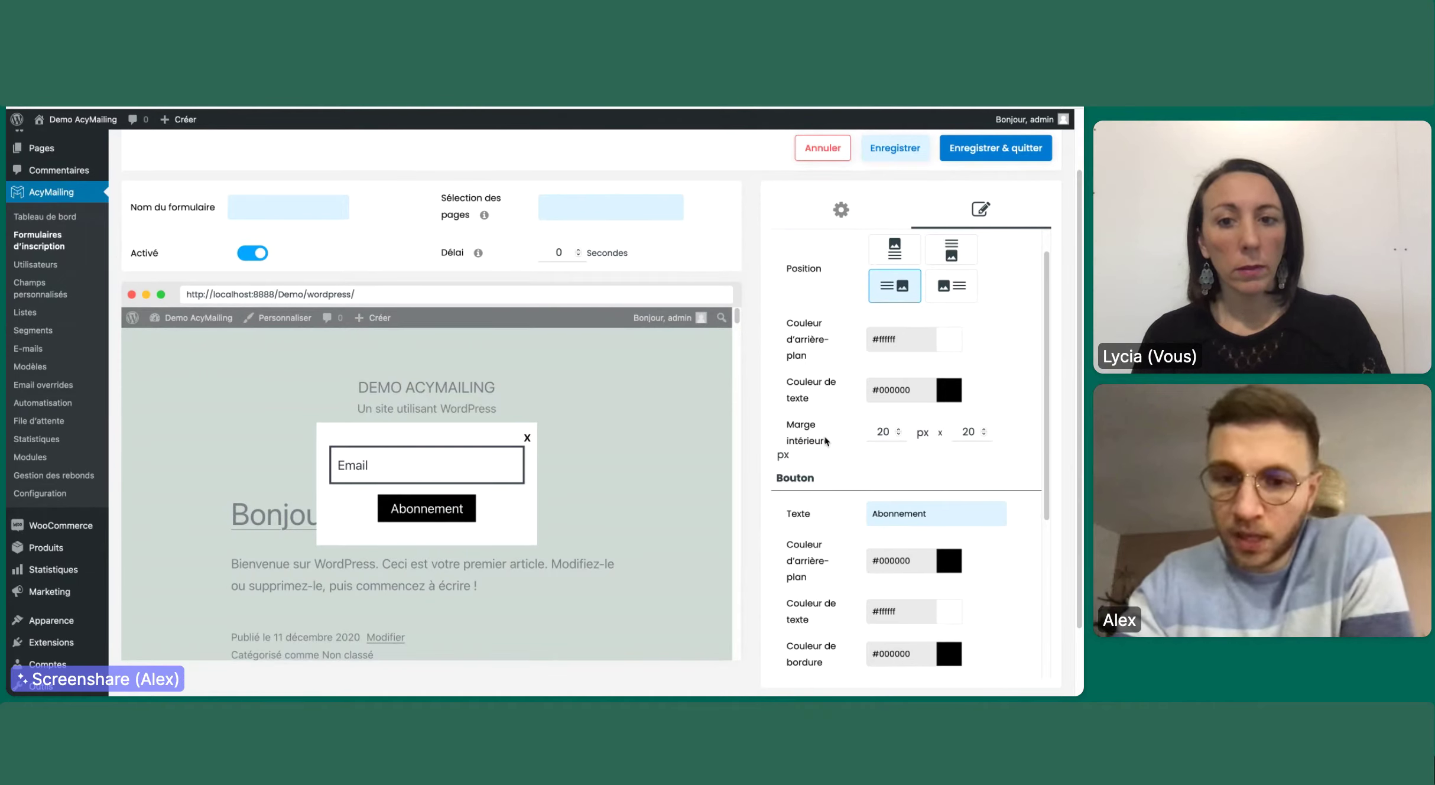
scroll(826, 441, "down", 2)
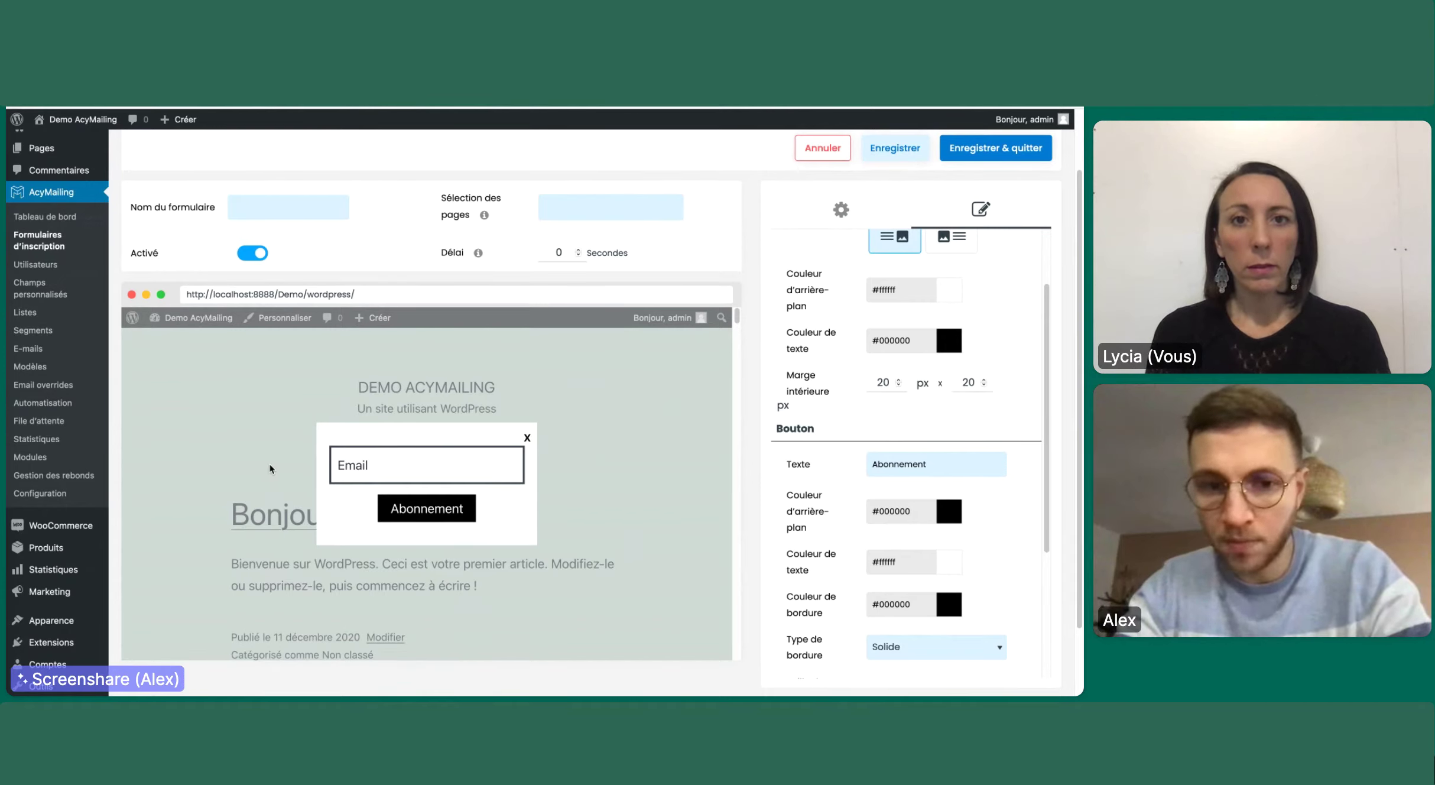
scroll(800, 443, "down", 1)
left_click(949, 521)
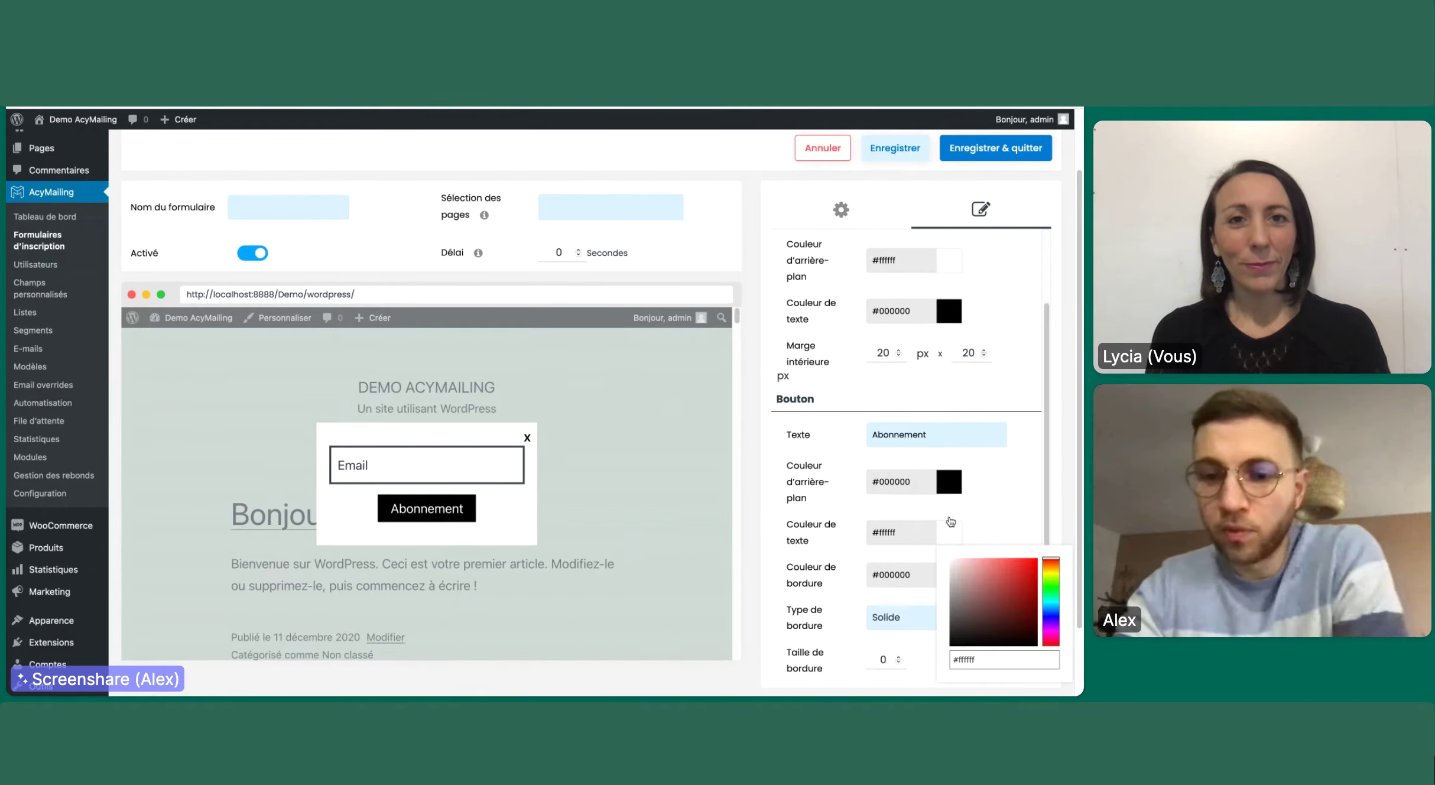
left_click(984, 488)
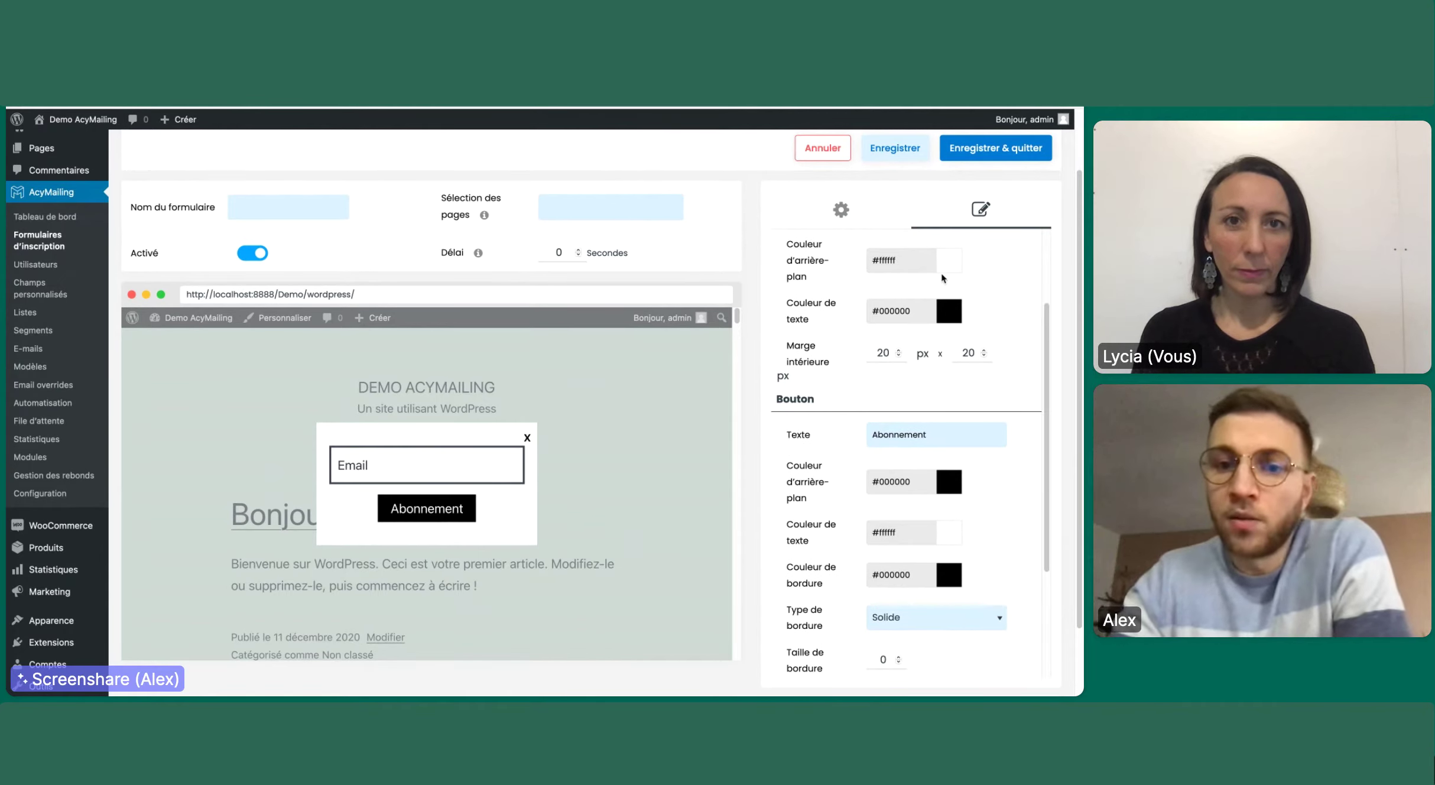
left_click(946, 248)
left_click_drag(961, 292, 1007, 307)
left_click(1037, 246)
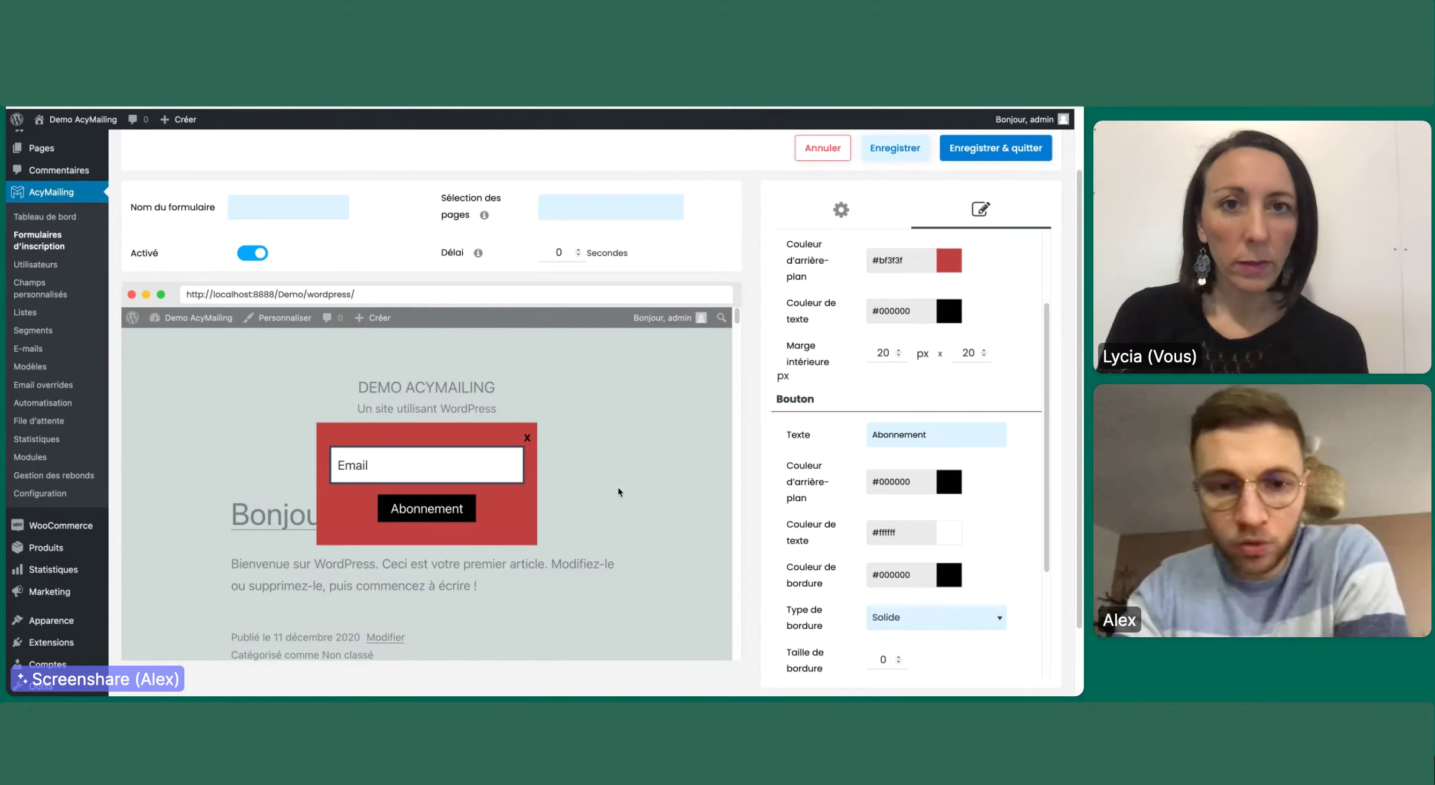
Add the Nom field to the fields displayed in the pop-up form.
scroll(907, 329, "up", 5)
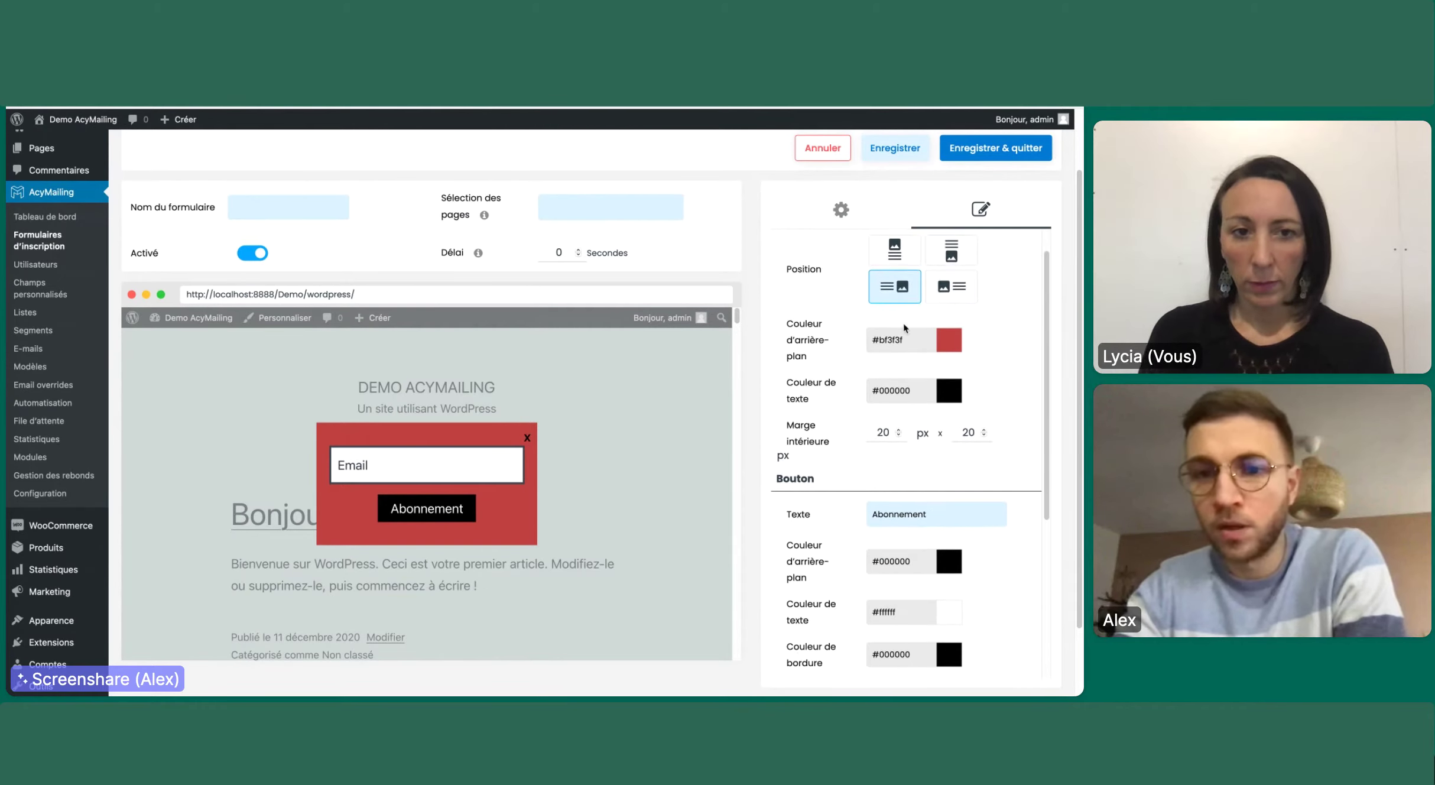
left_click(858, 214)
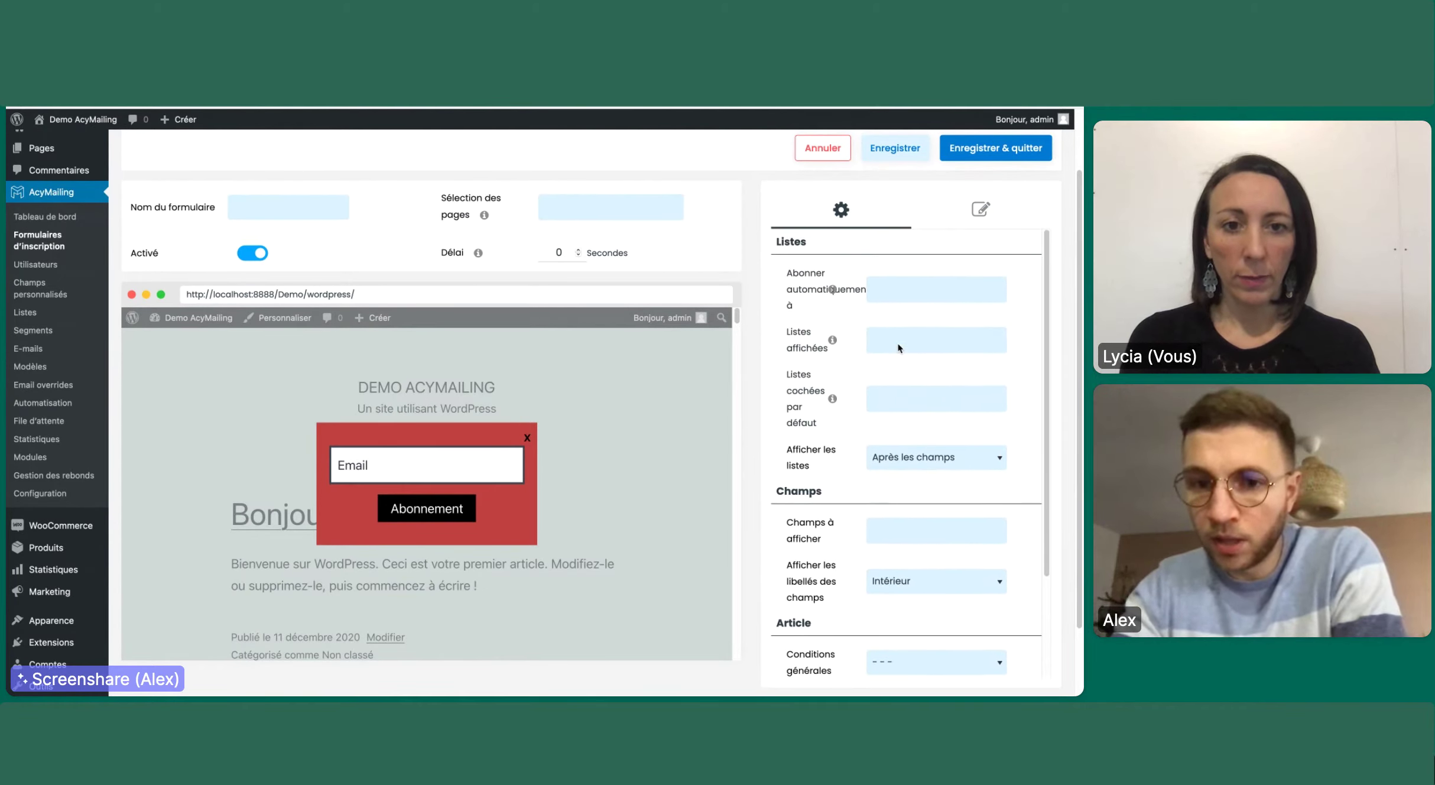
scroll(898, 347, "down", 2)
scroll(898, 347, "down", 2)
left_click(898, 406)
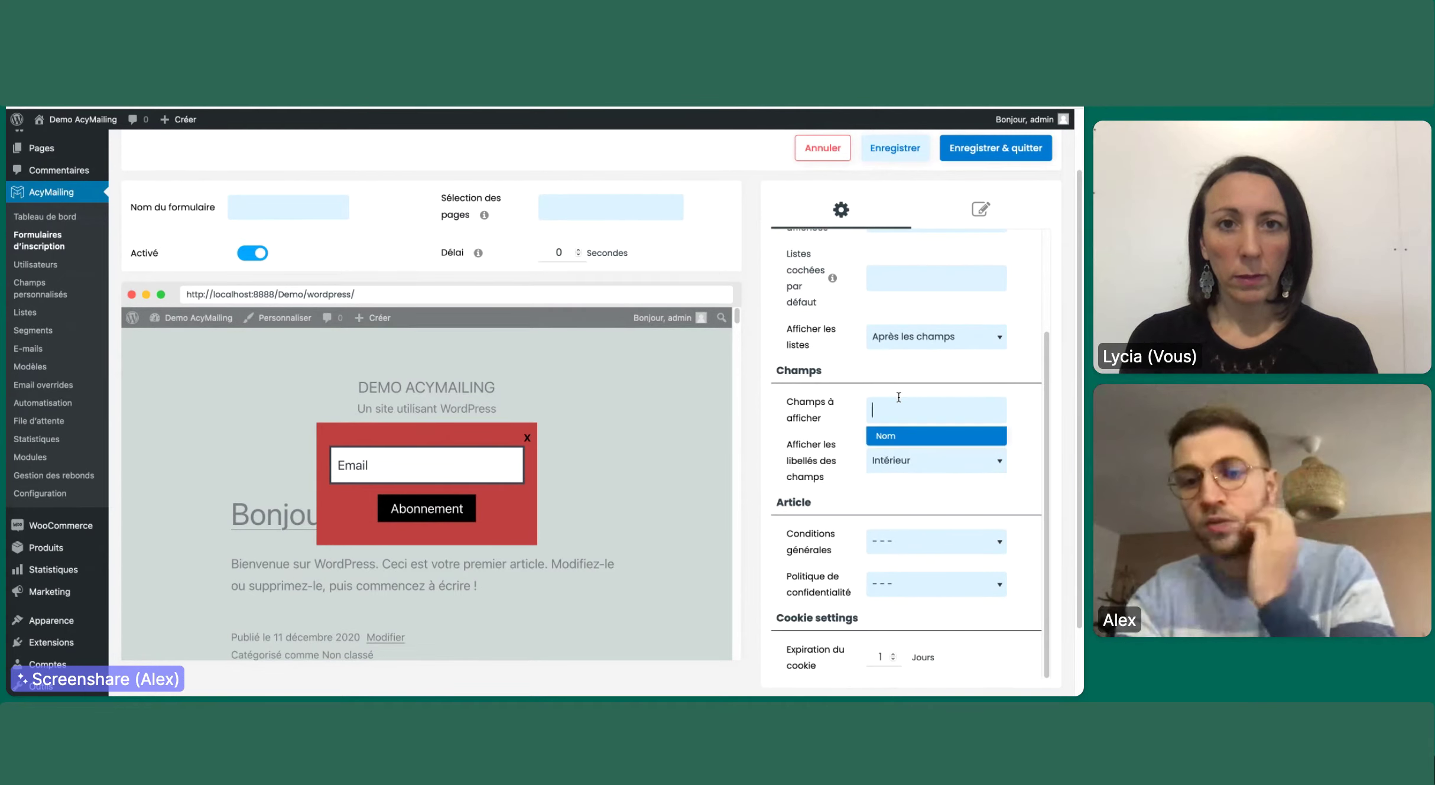
key("Return")
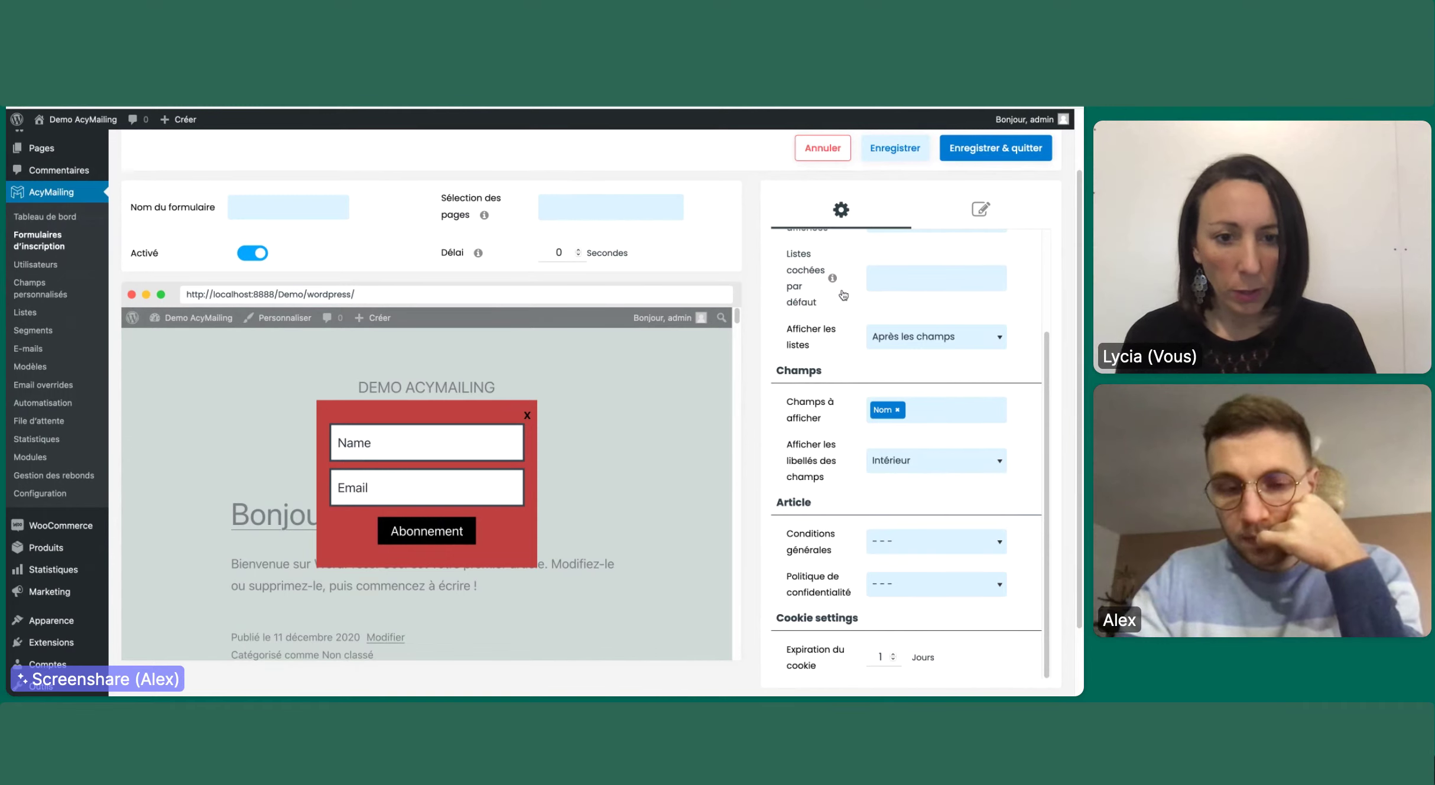
Assign the article "Bonjour tout le monde !" as the pop-up form's terms and conditions.
scroll(844, 296, "down", 3)
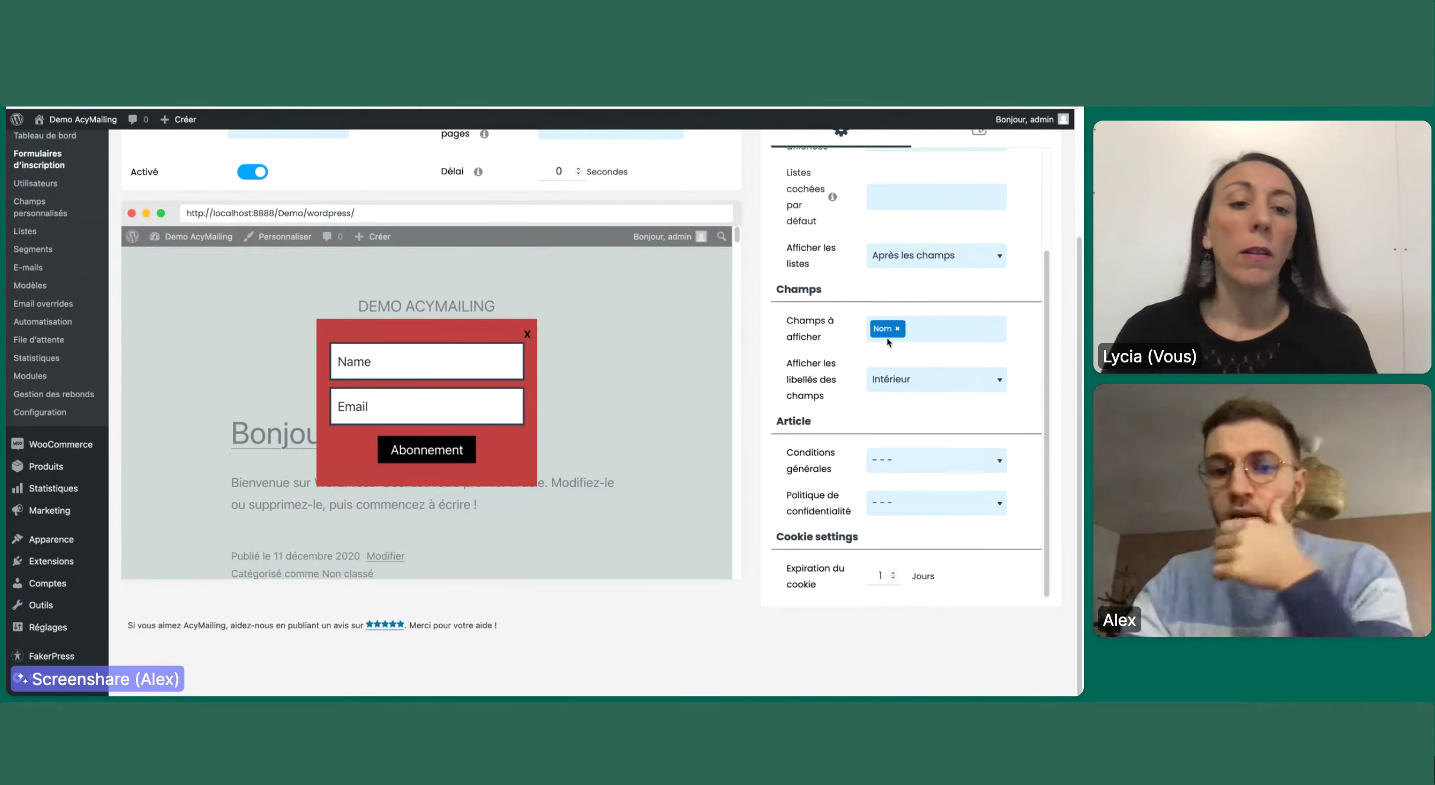
left_click(880, 450)
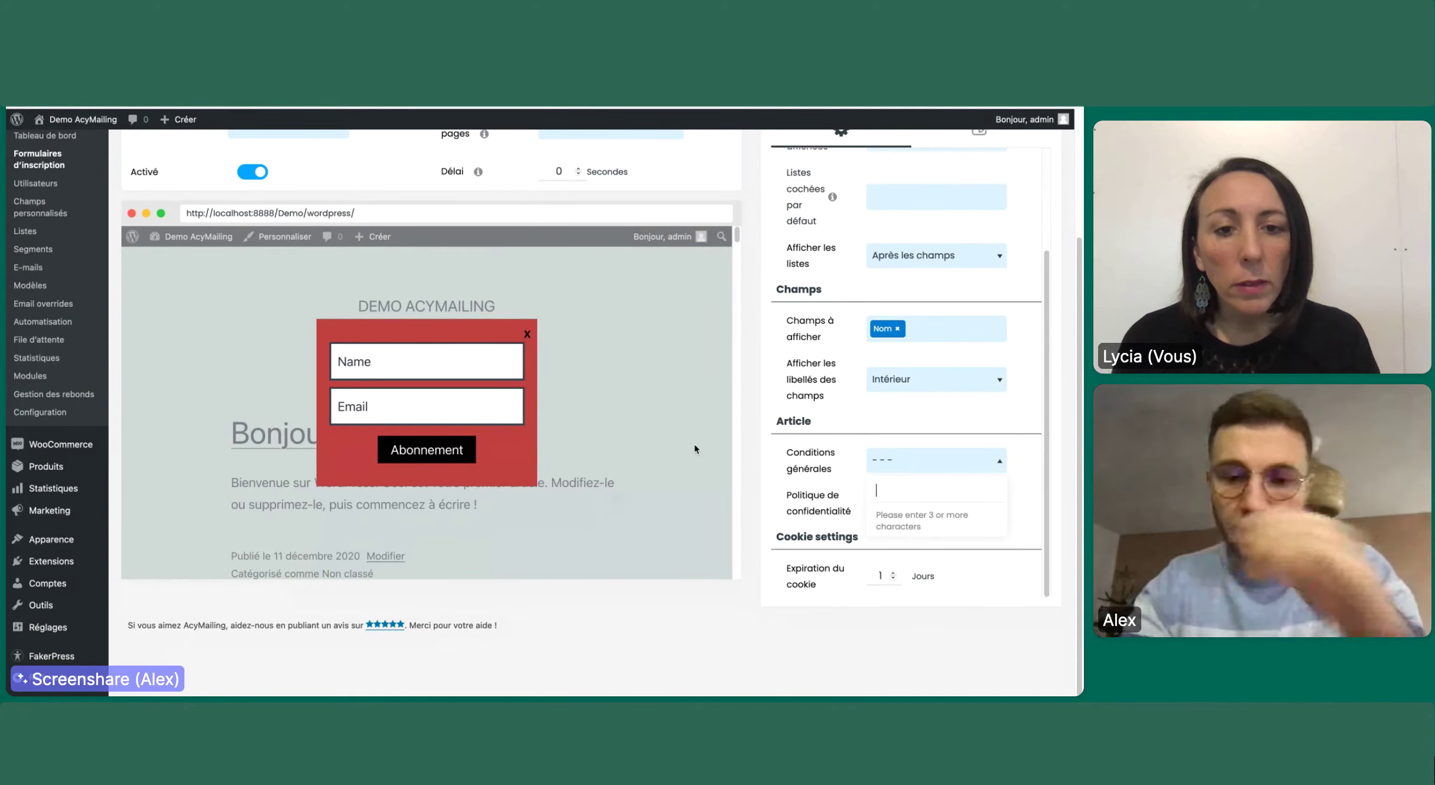
type("bonjou")
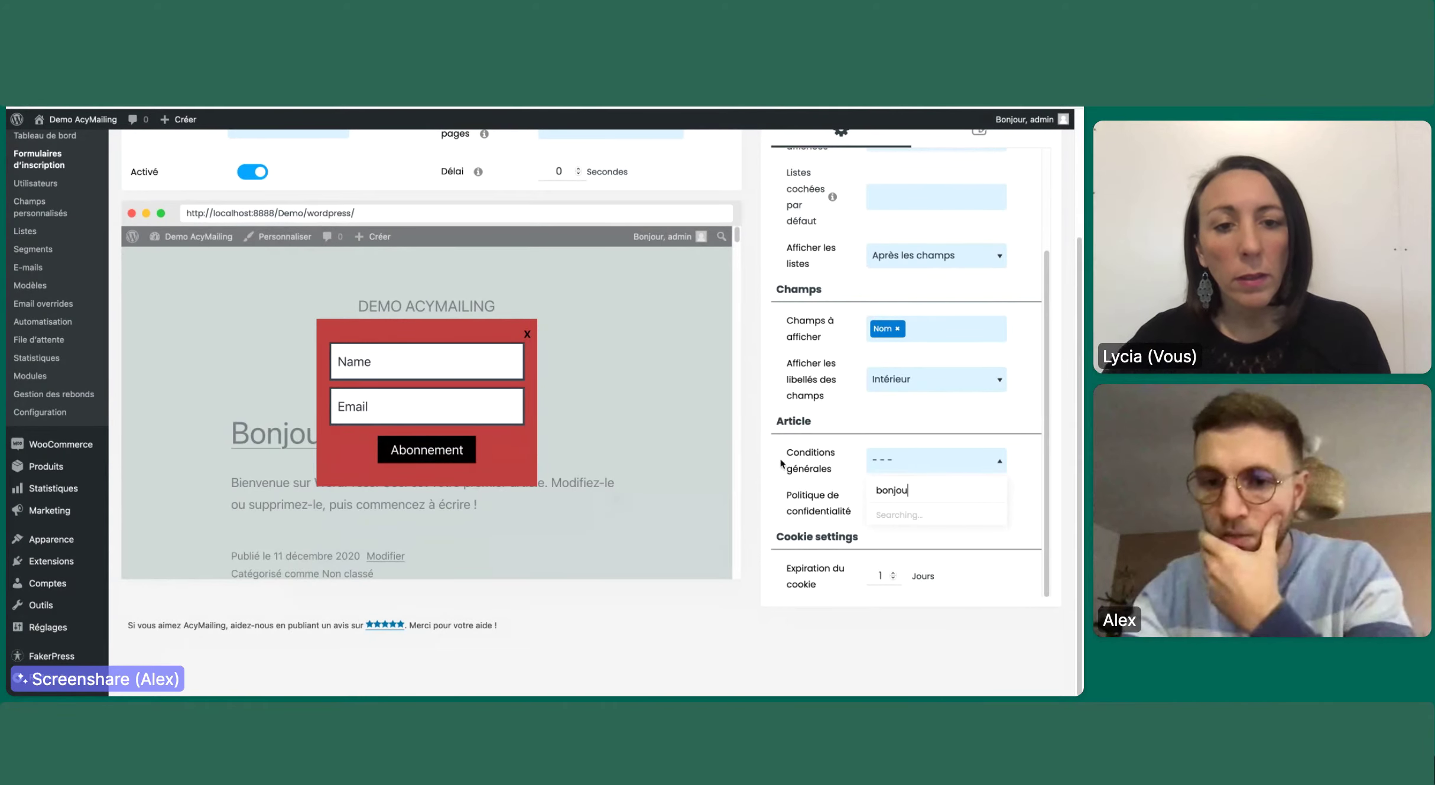
key("Return")
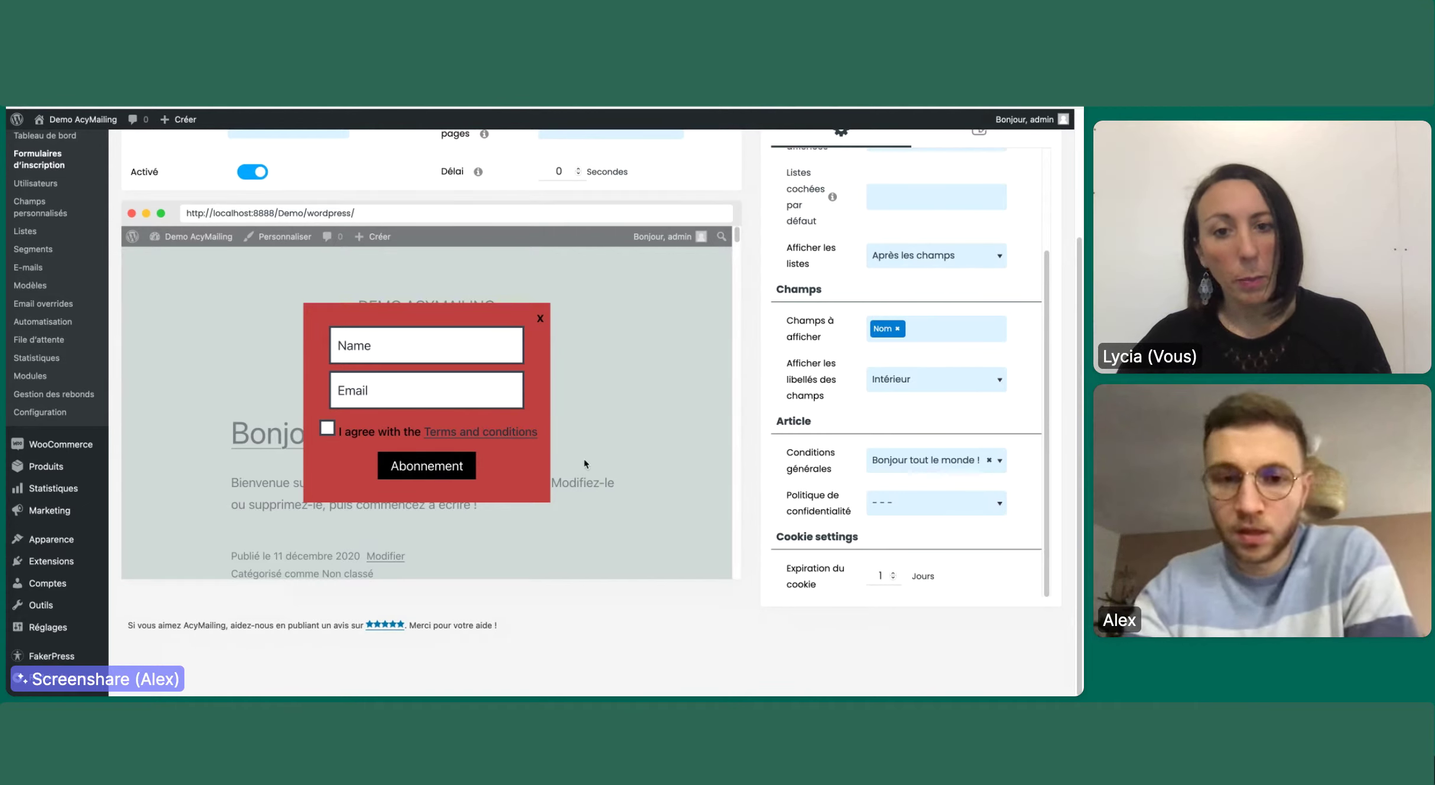
Review the pop-up form's privacy policy article, page selection, cookie expiration and style options.
scroll(757, 457, "up", 2)
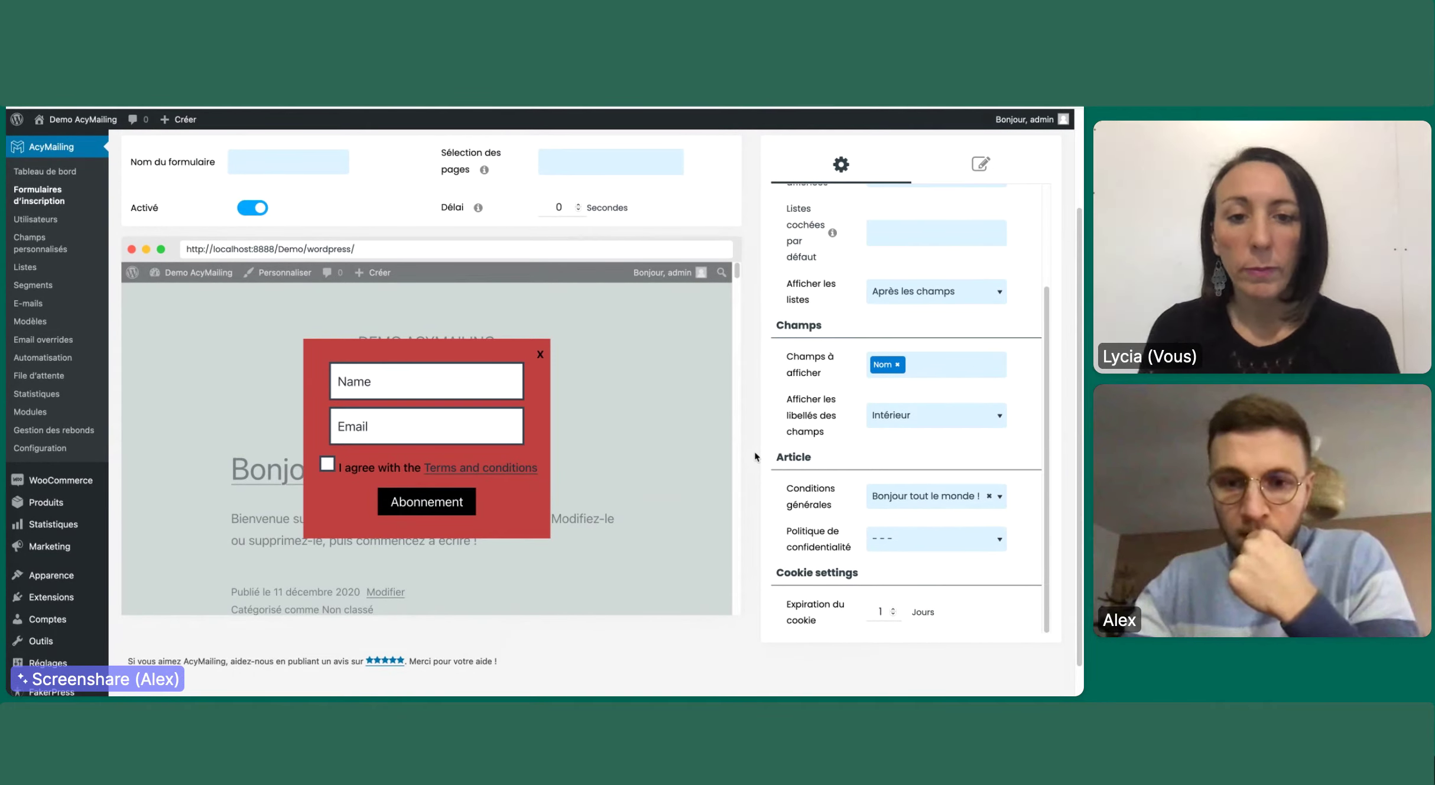
left_click(901, 529)
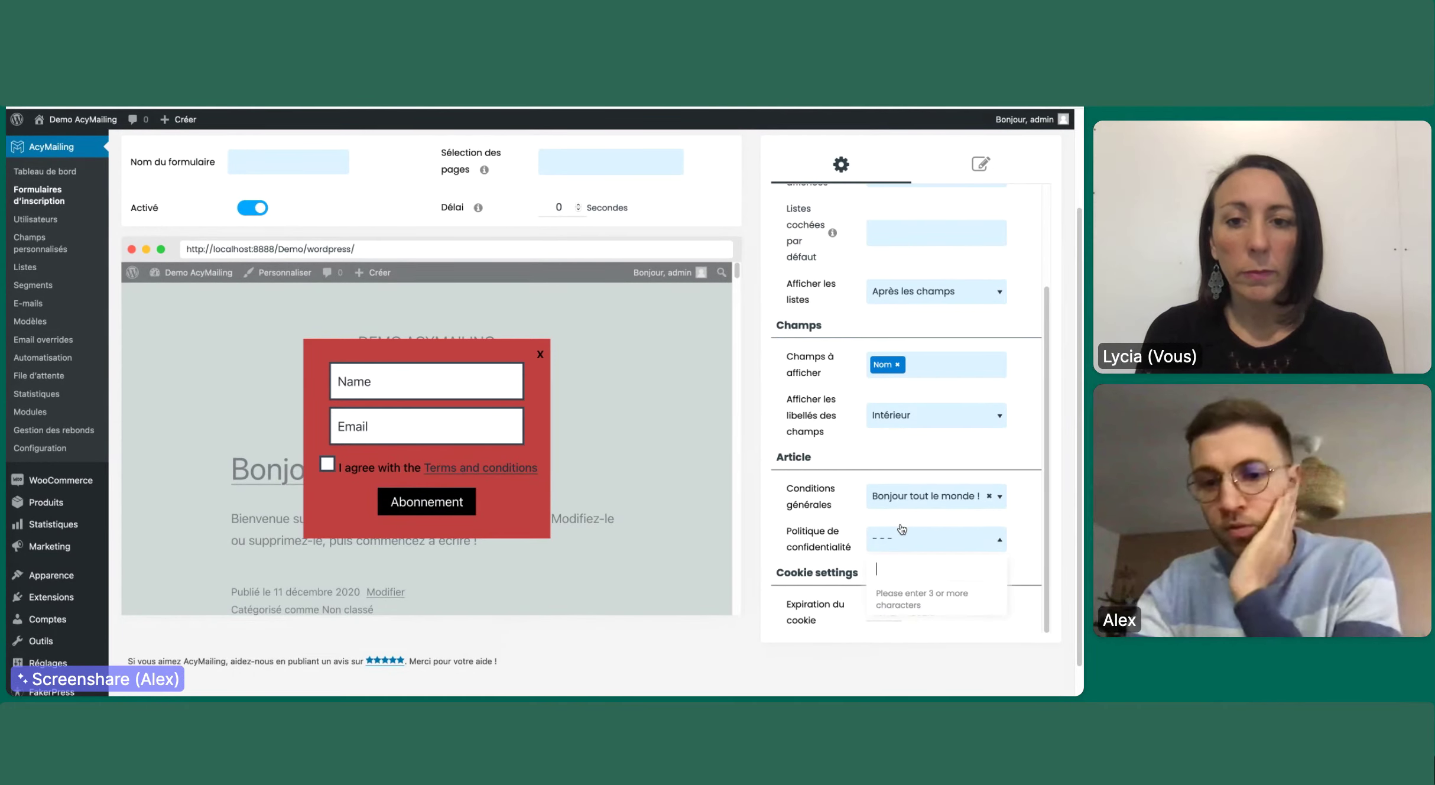
left_click(771, 512)
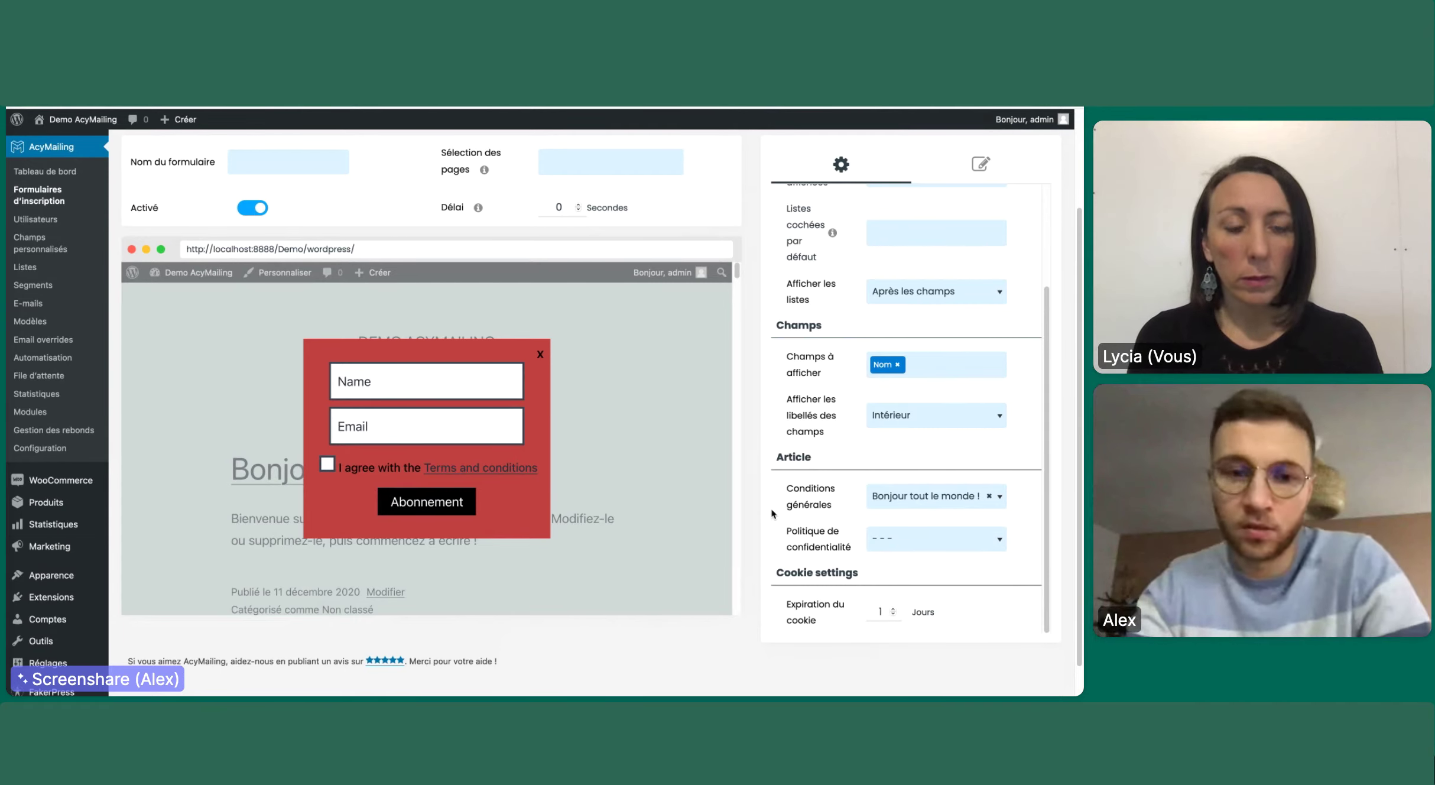
scroll(772, 512, "up", 1)
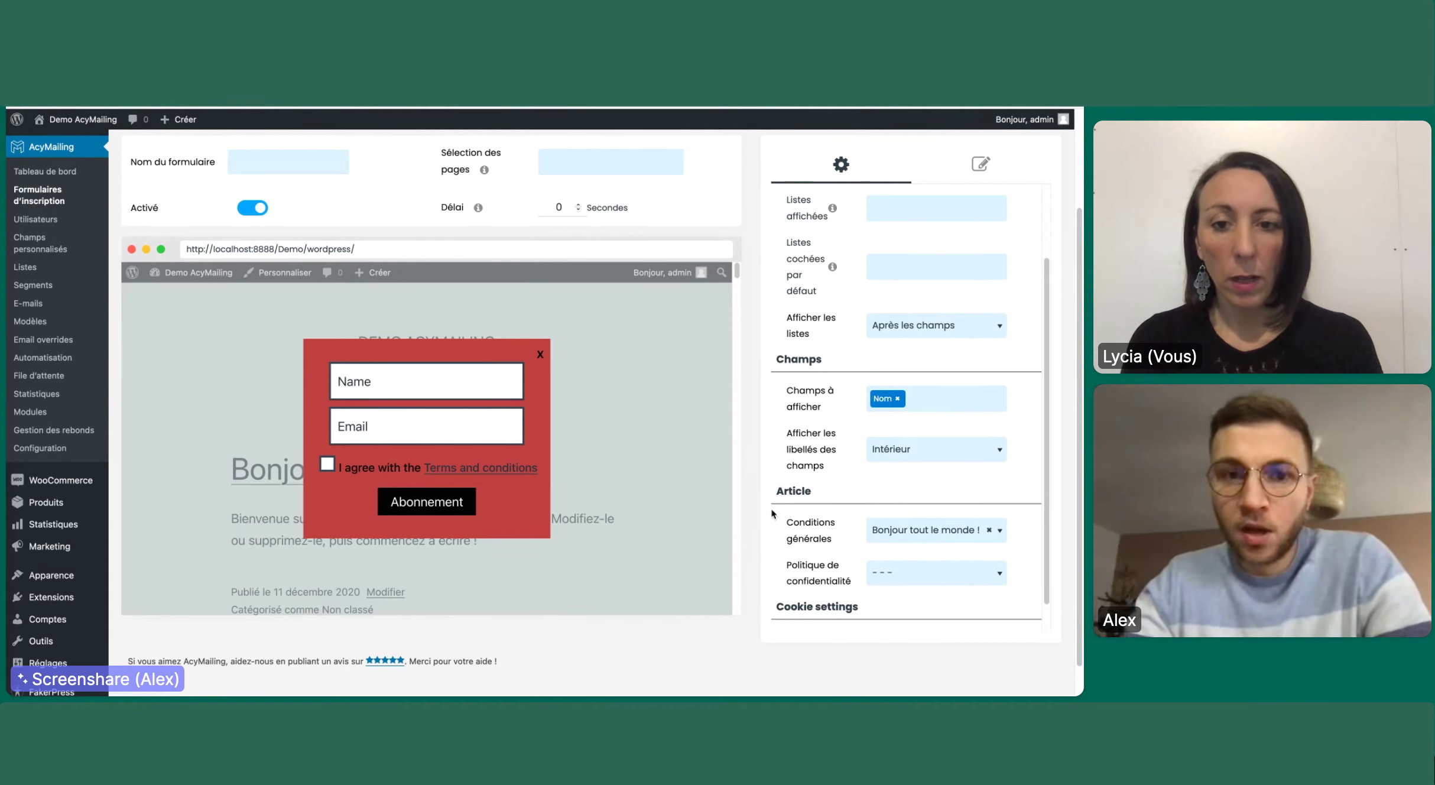
left_click(567, 148)
scroll(597, 234, "down", 3)
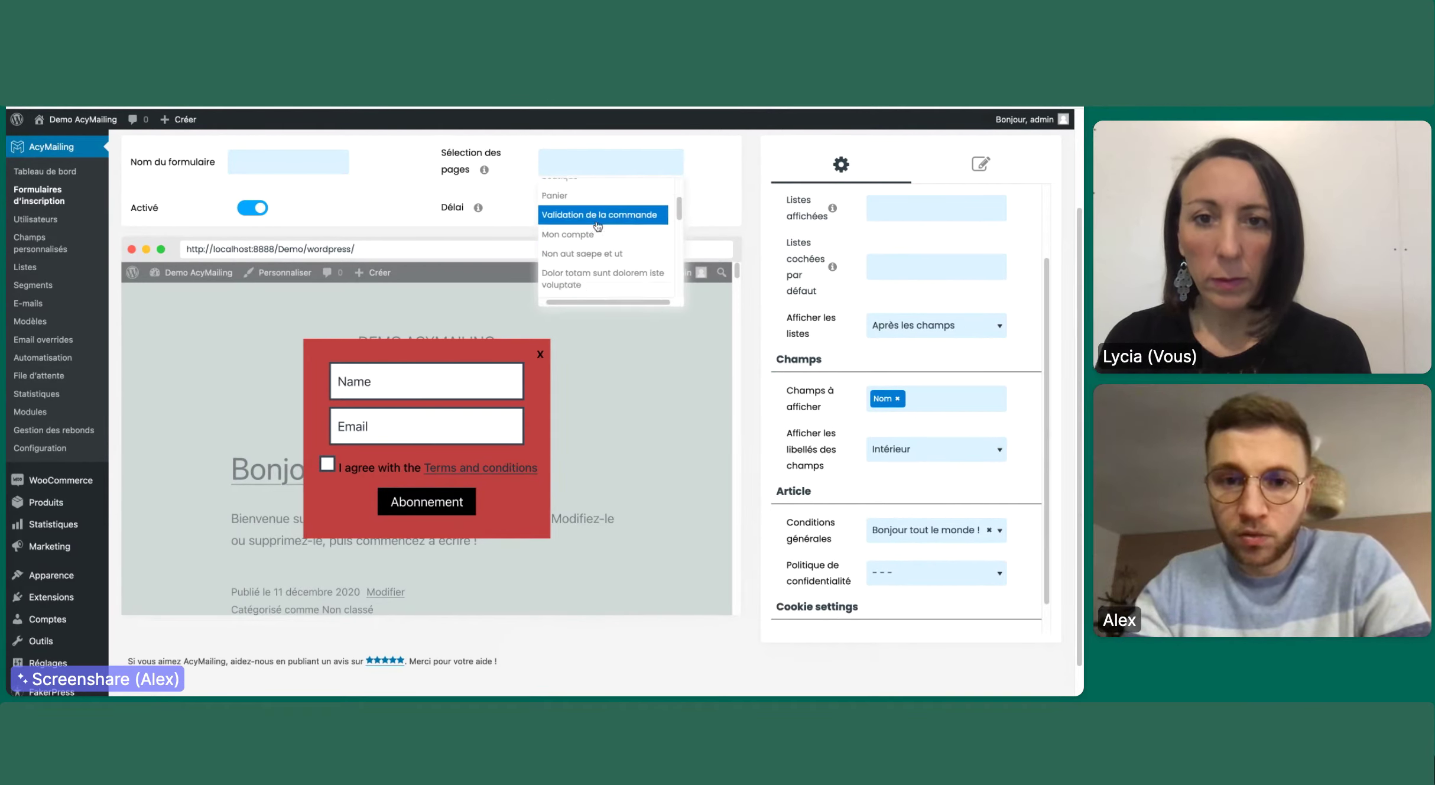
scroll(598, 237, "down", 2)
left_click(713, 168)
scroll(792, 306, "down", 3)
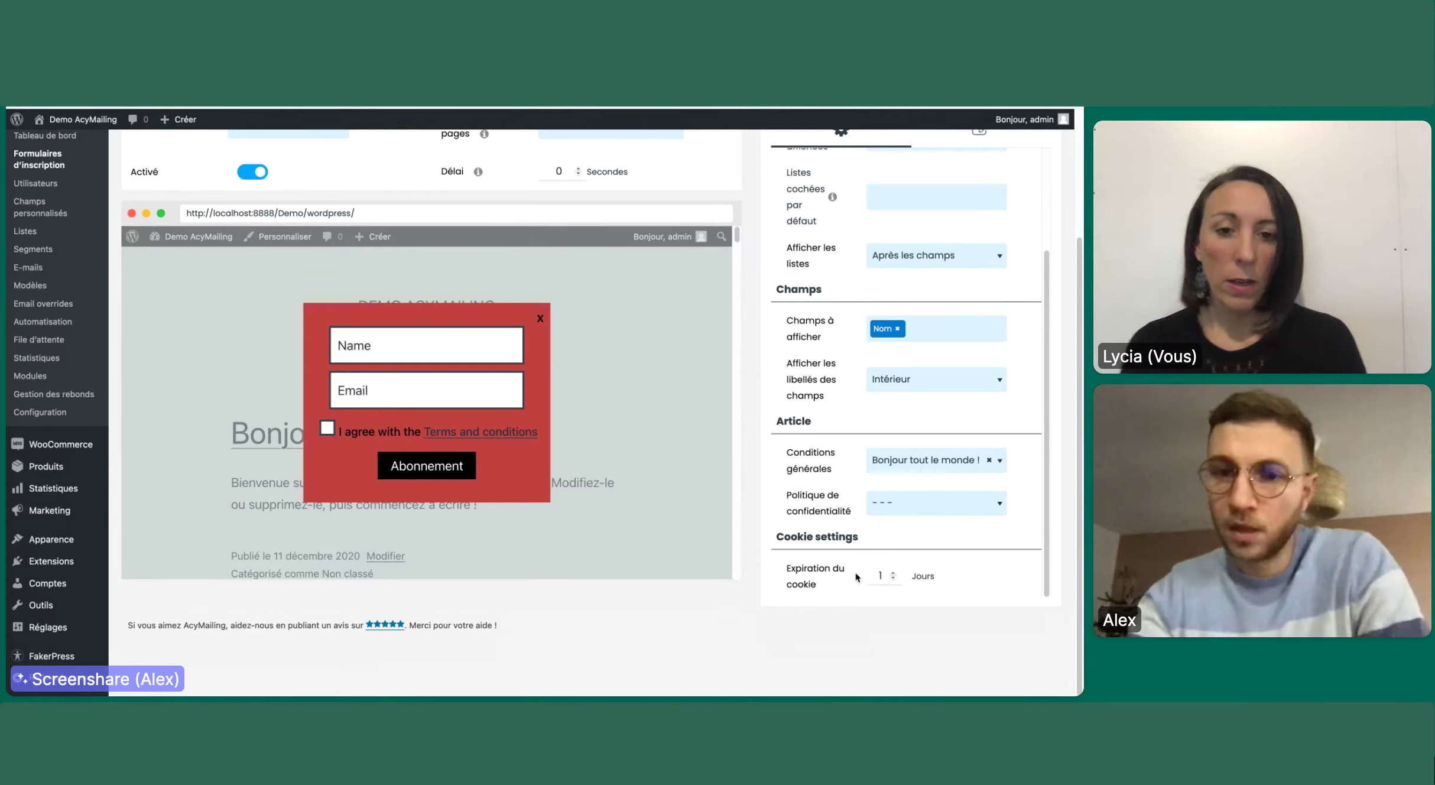
scroll(857, 550, "up", 2)
left_click(996, 137)
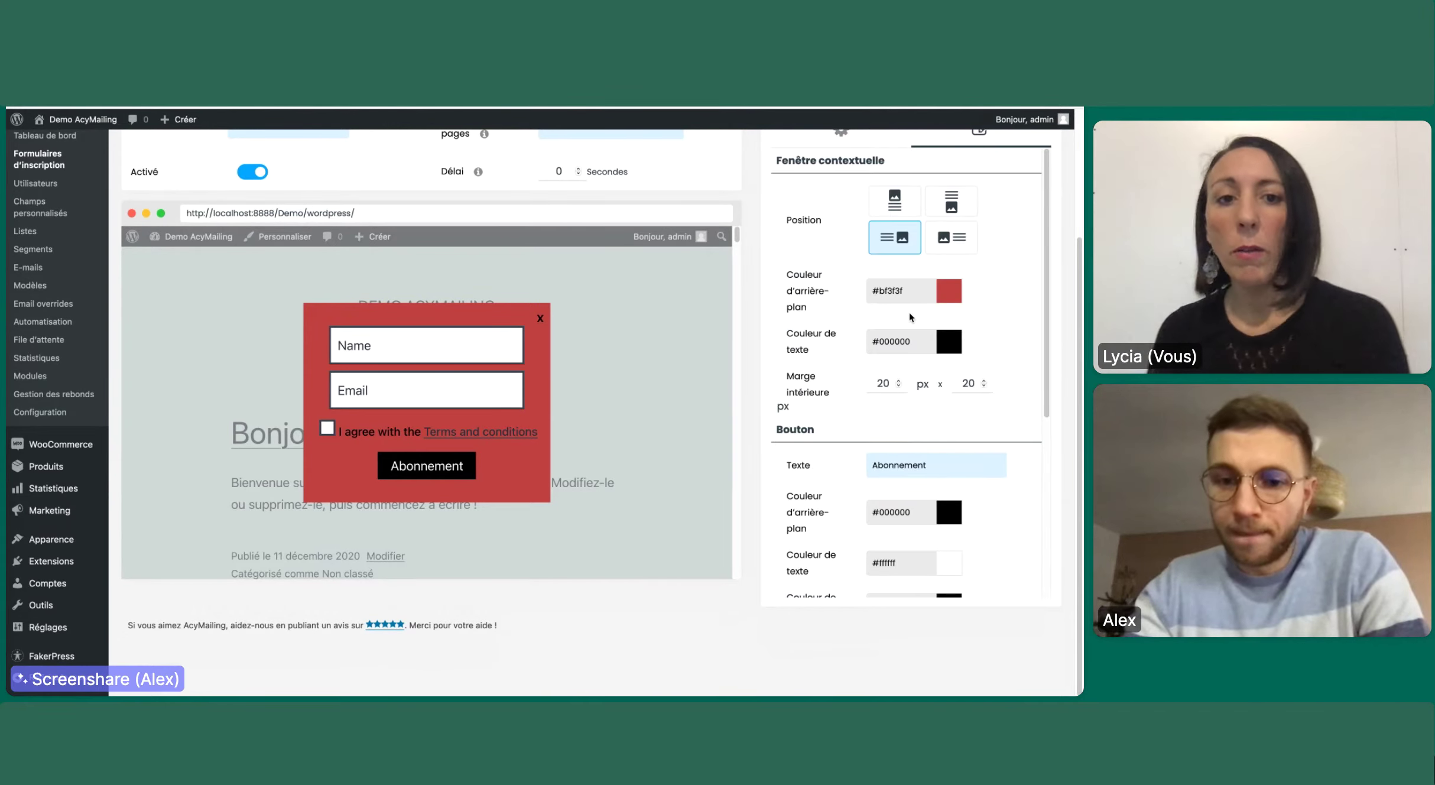
scroll(911, 318, "down", 5)
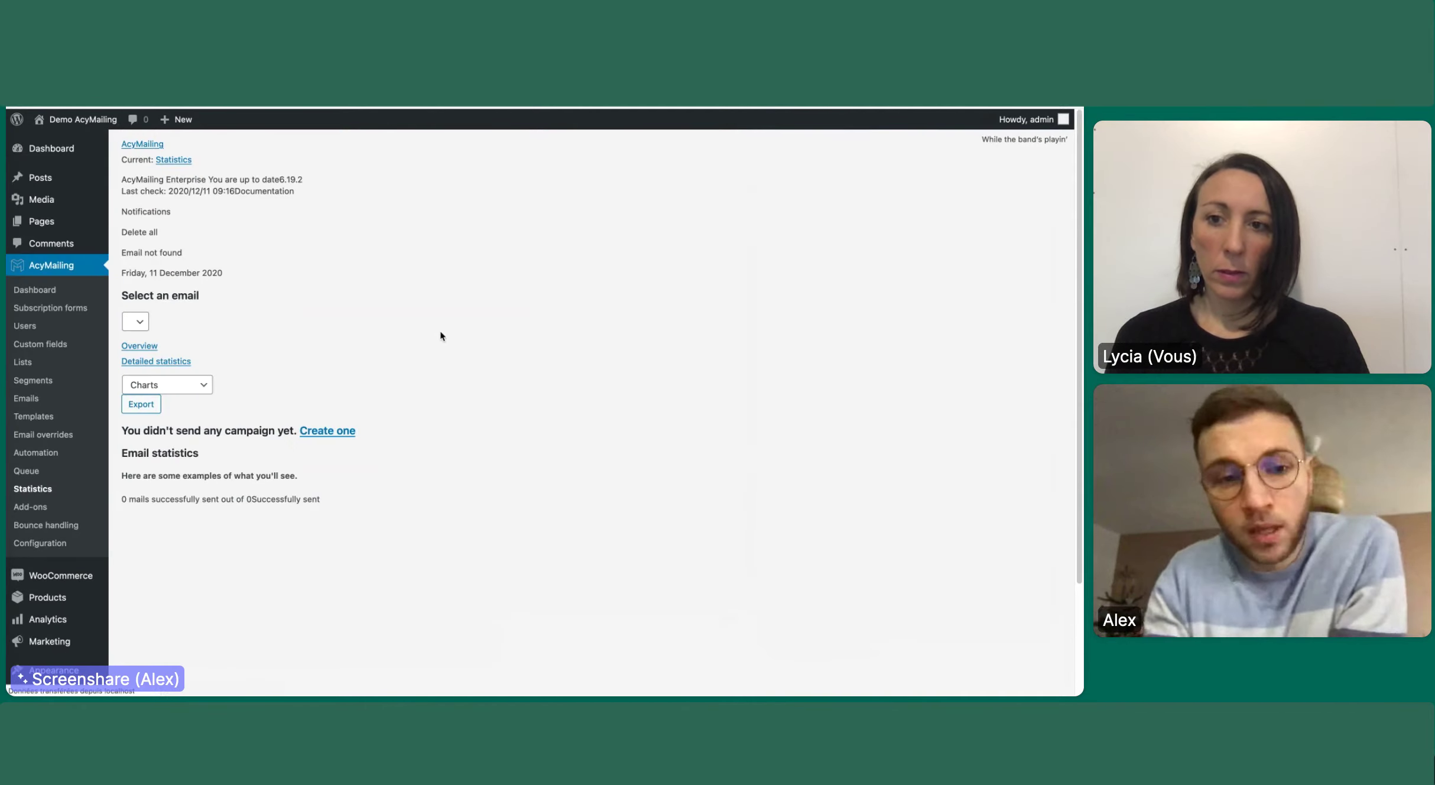
Examine the email statistics and the example charts of devices and mail clients used to open emails.
scroll(440, 336, "down", 1)
scroll(440, 336, "down", 2)
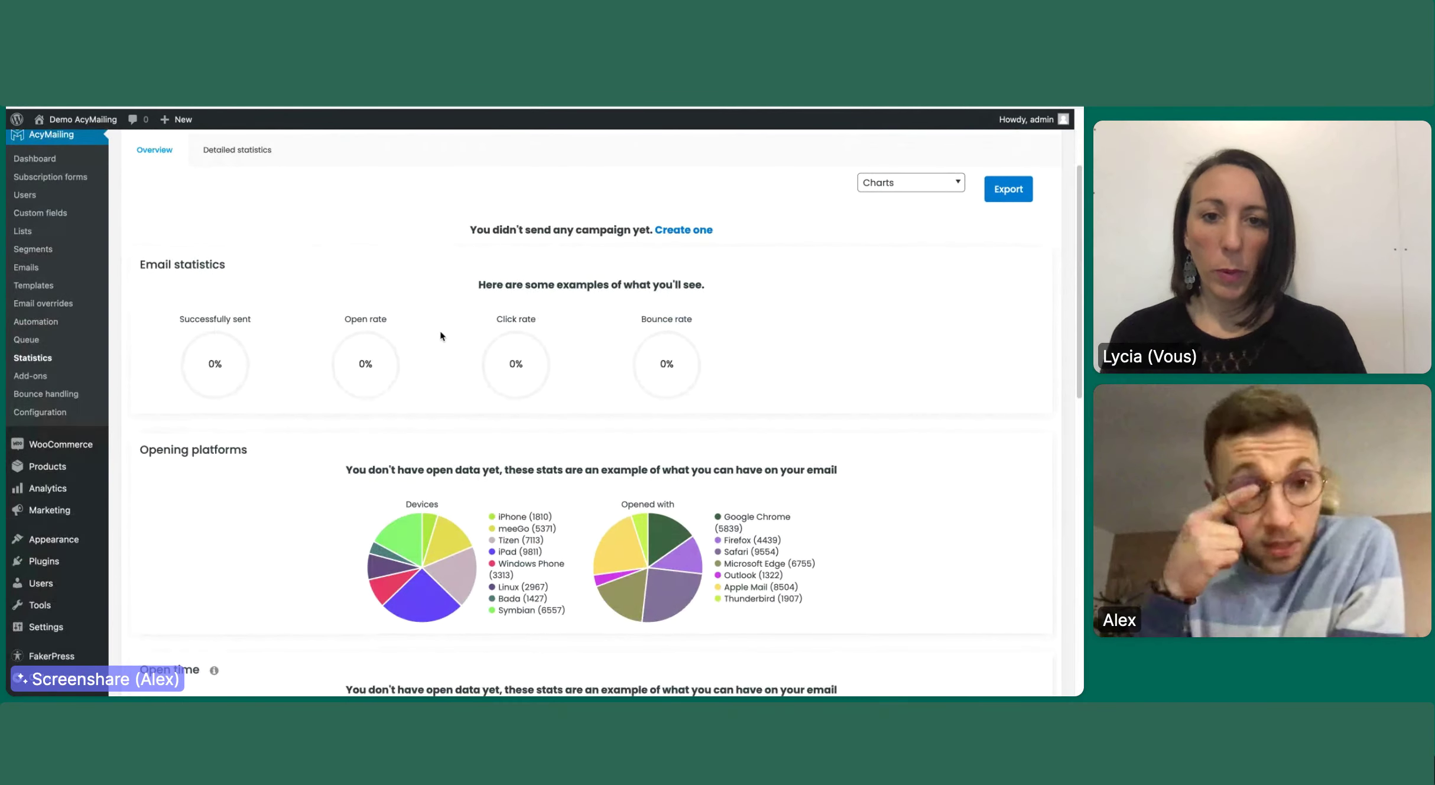
scroll(440, 336, "down", 1)
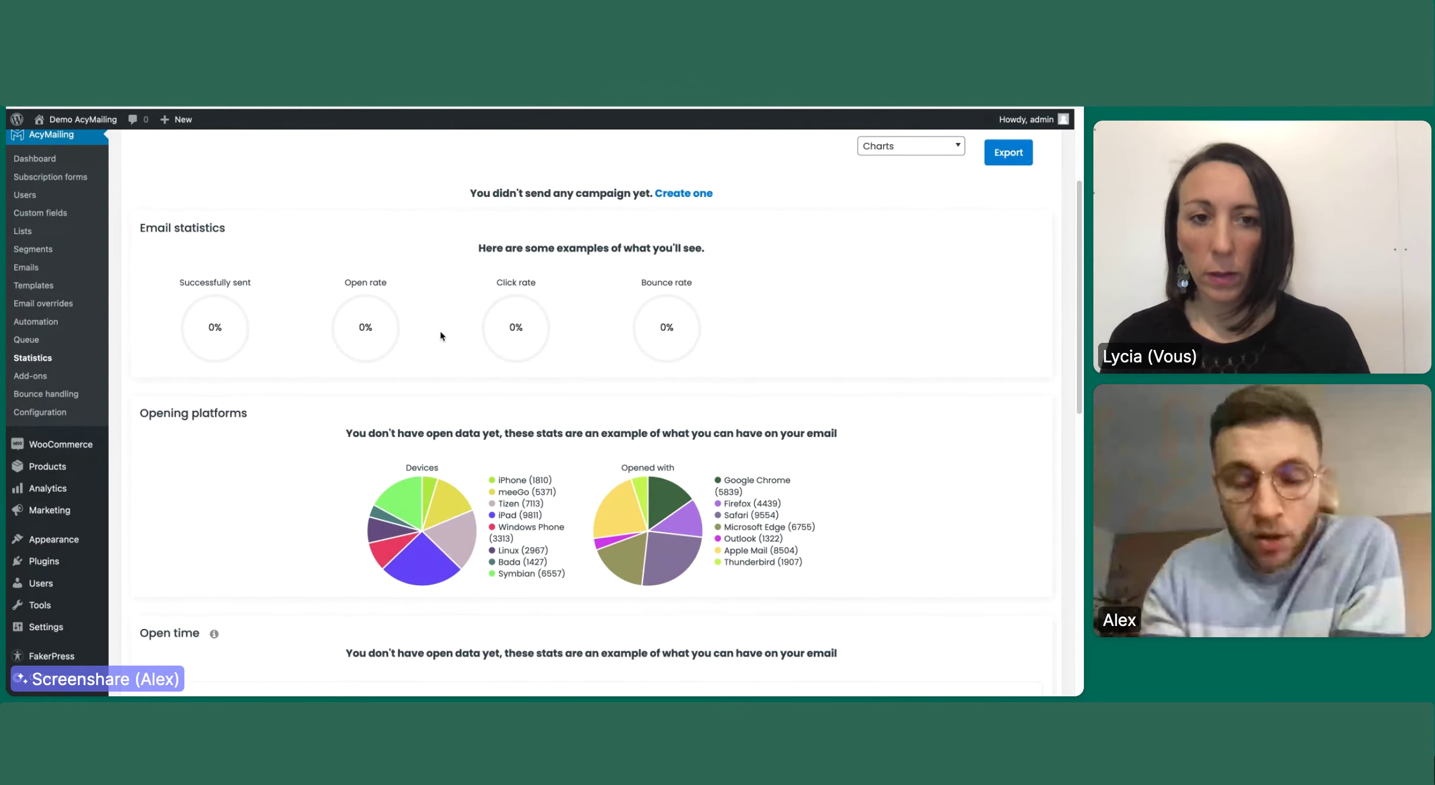
mouse_move(438, 542)
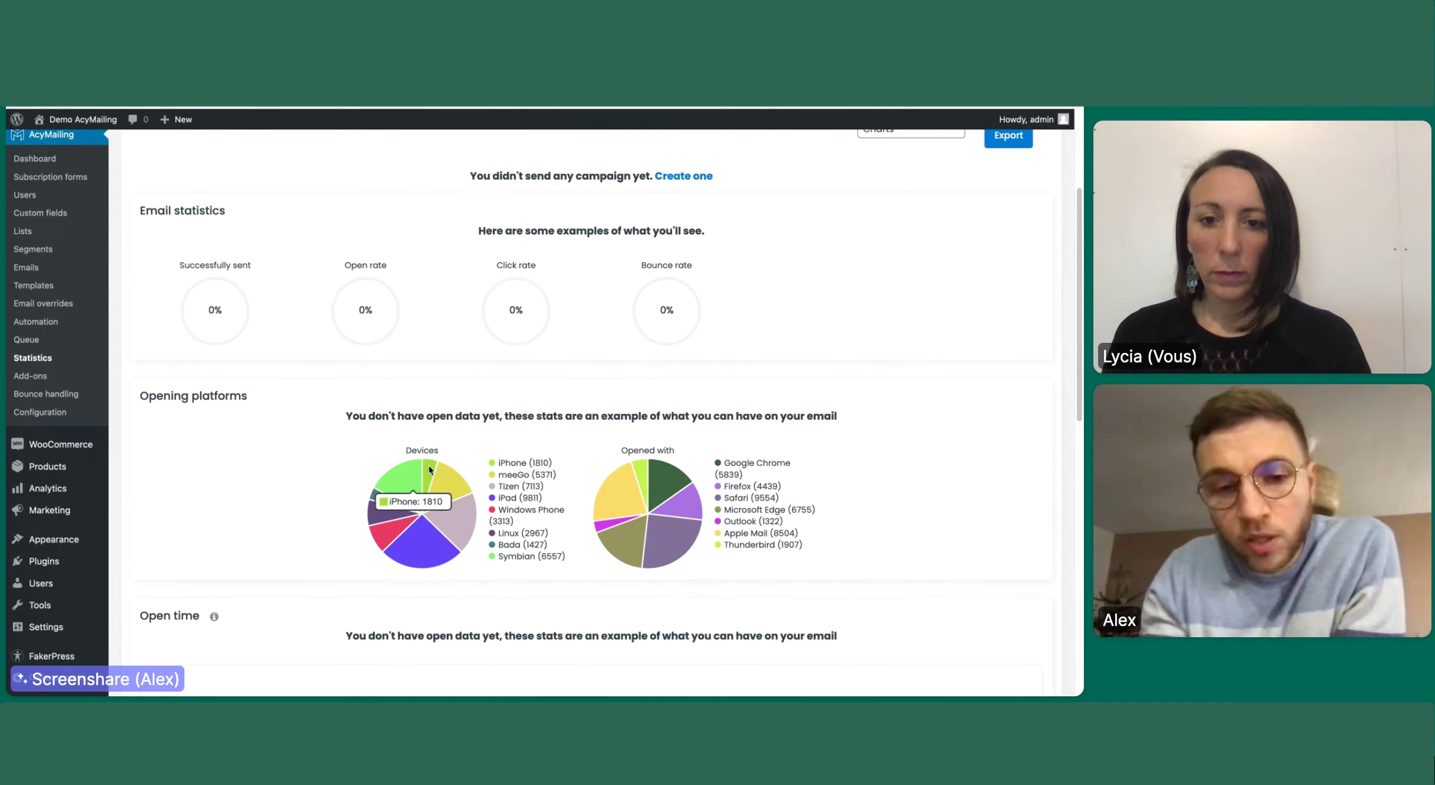
mouse_move(629, 501)
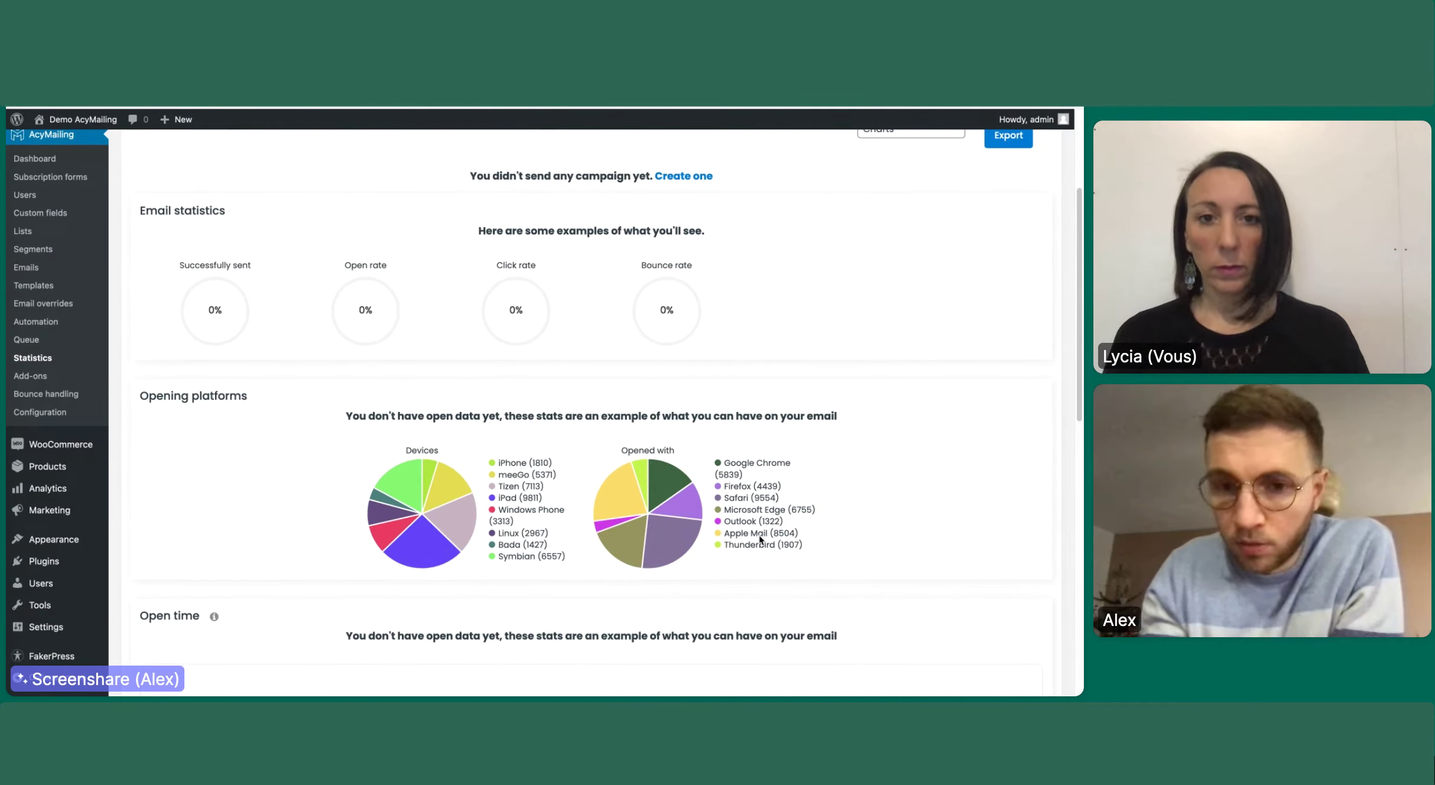
double_click(739, 462)
double_click(740, 520)
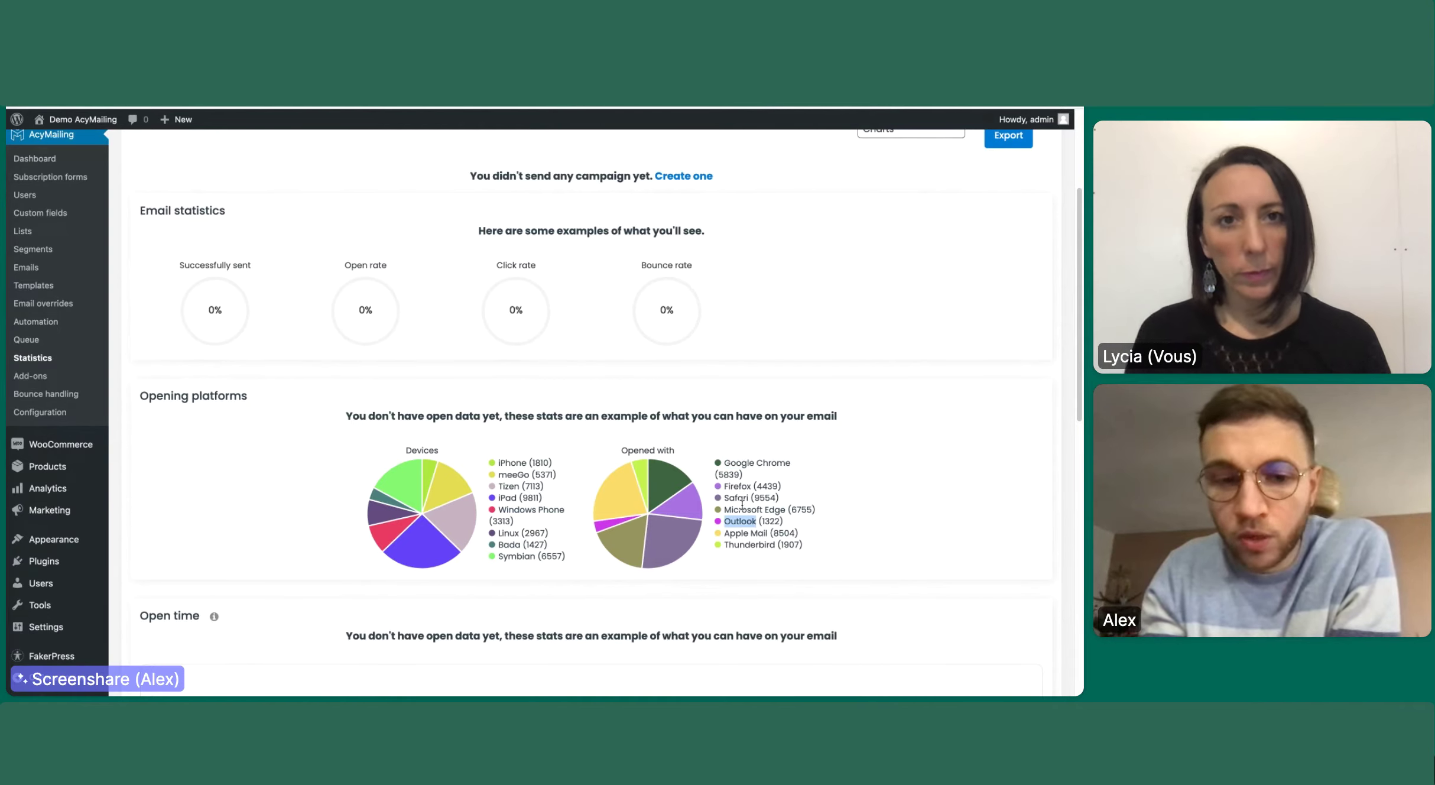
Examine the example open time chart and the open and click rate chart on the statistics page.
scroll(742, 504, "down", 6)
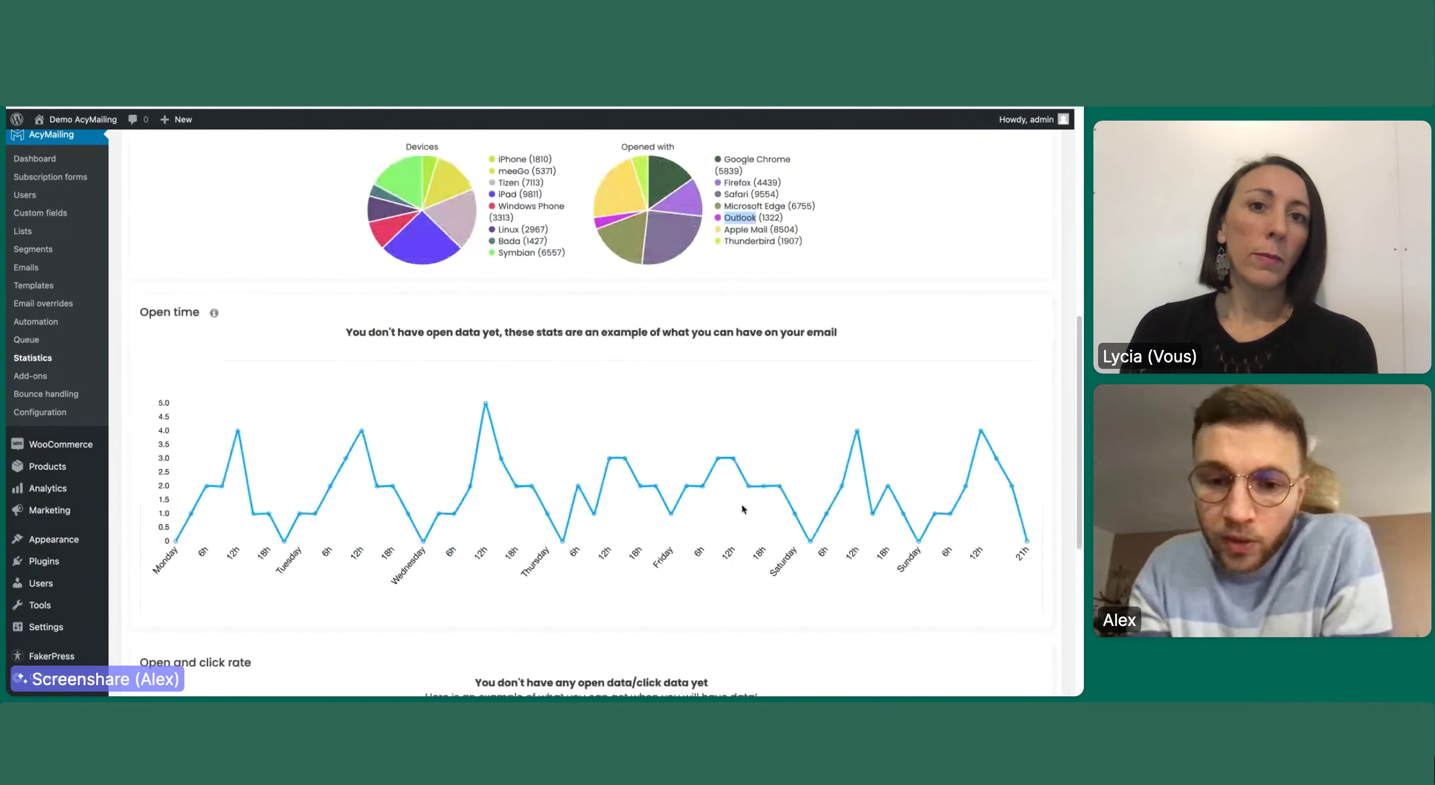
scroll(744, 509, "up", 1)
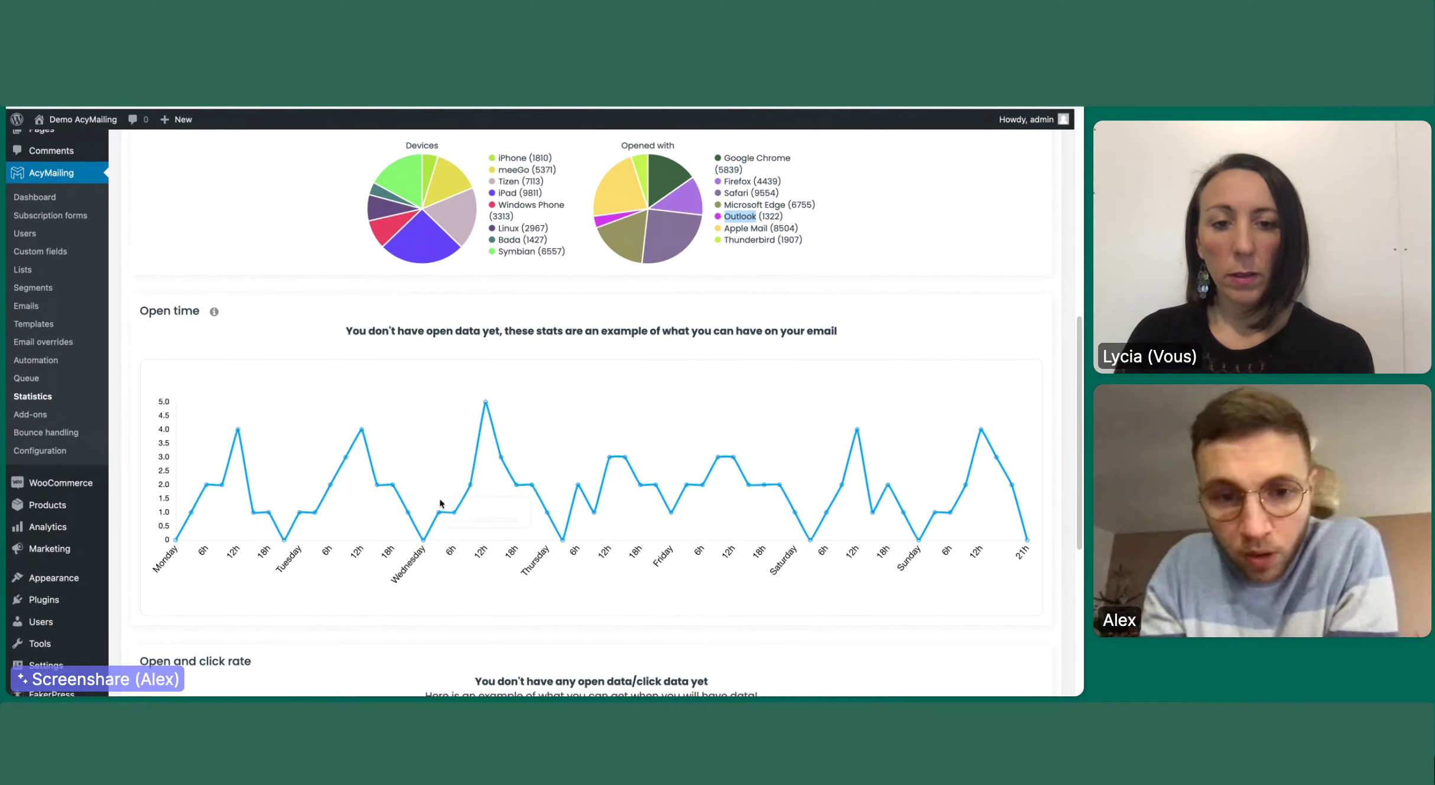
mouse_move(484, 389)
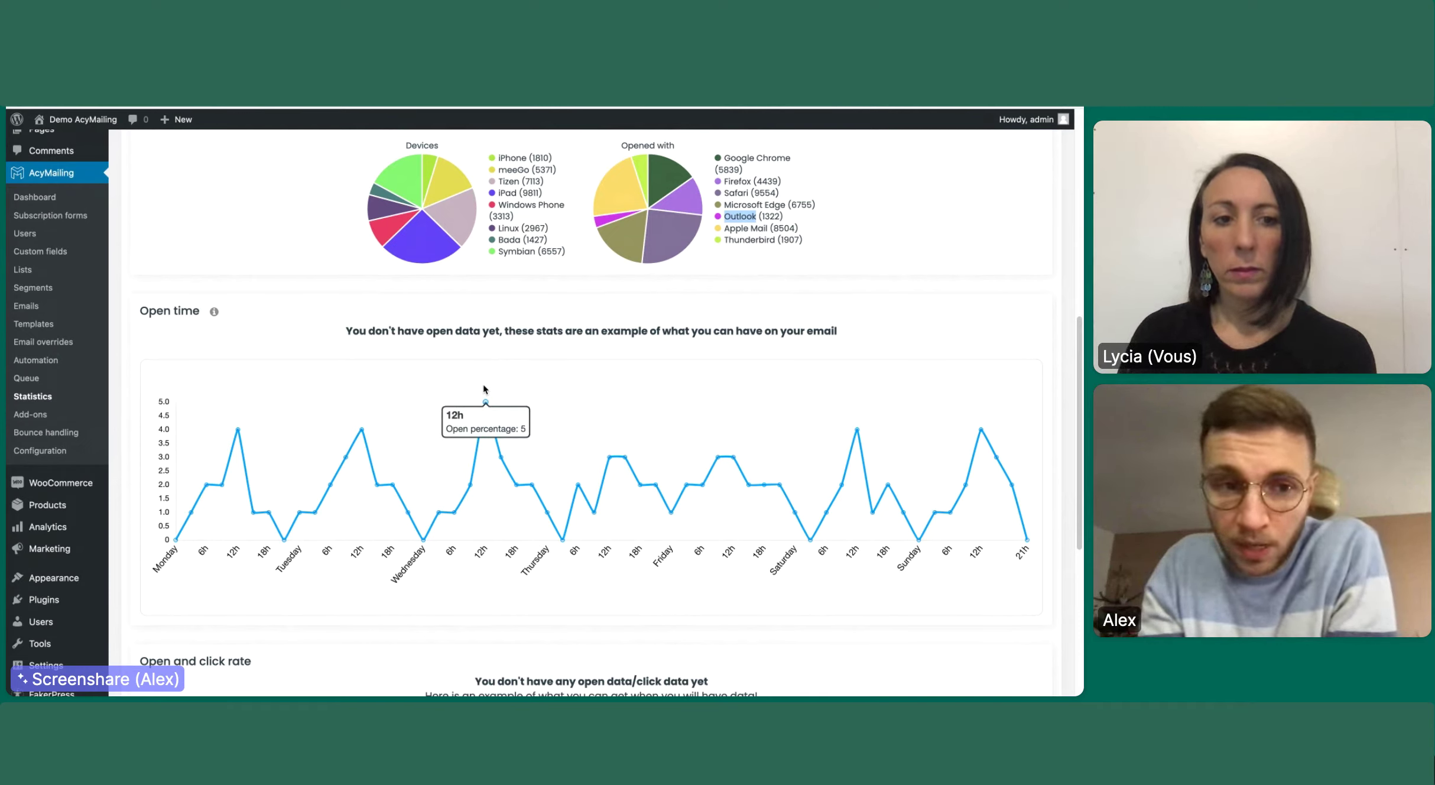
scroll(485, 389, "down", 5)
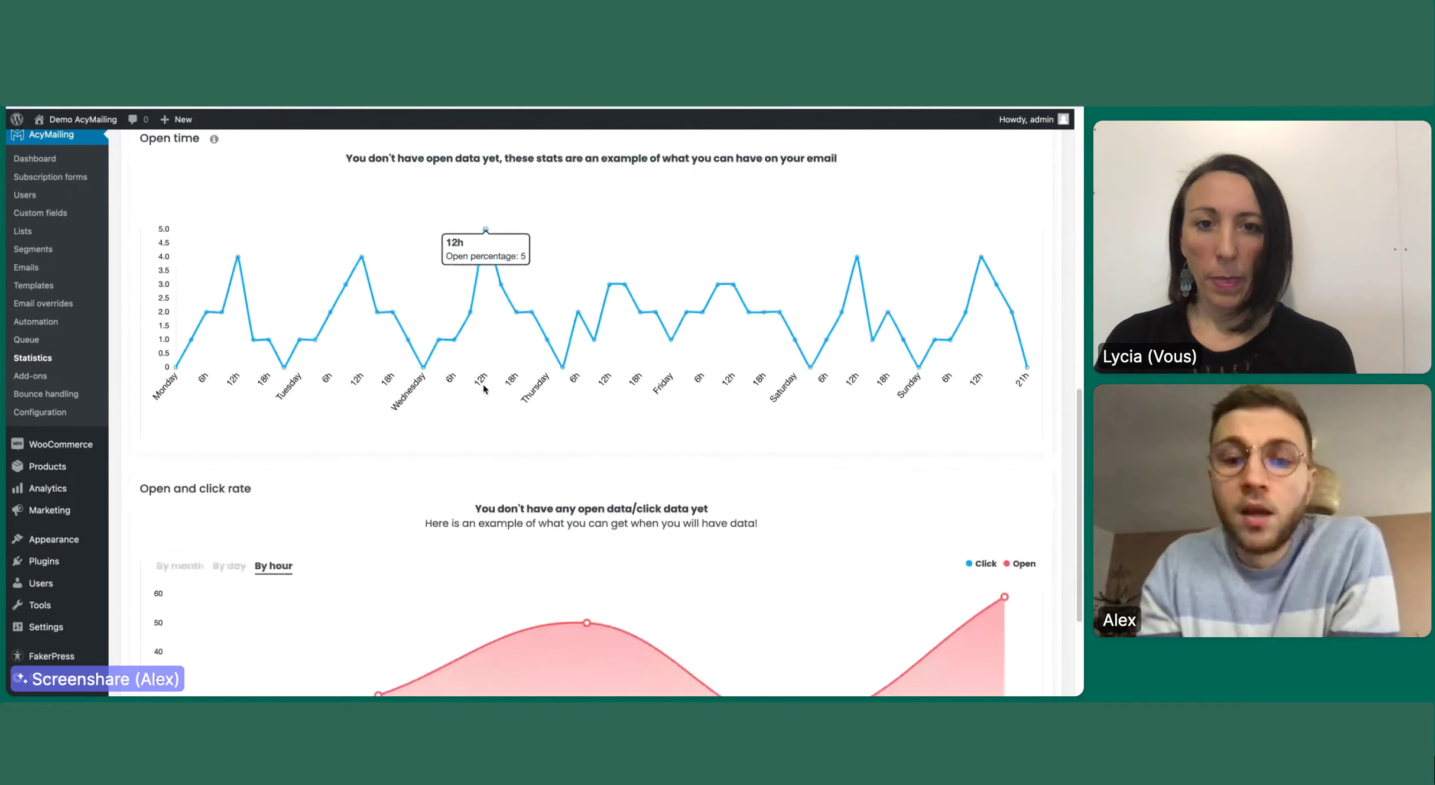
scroll(483, 387, "down", 2)
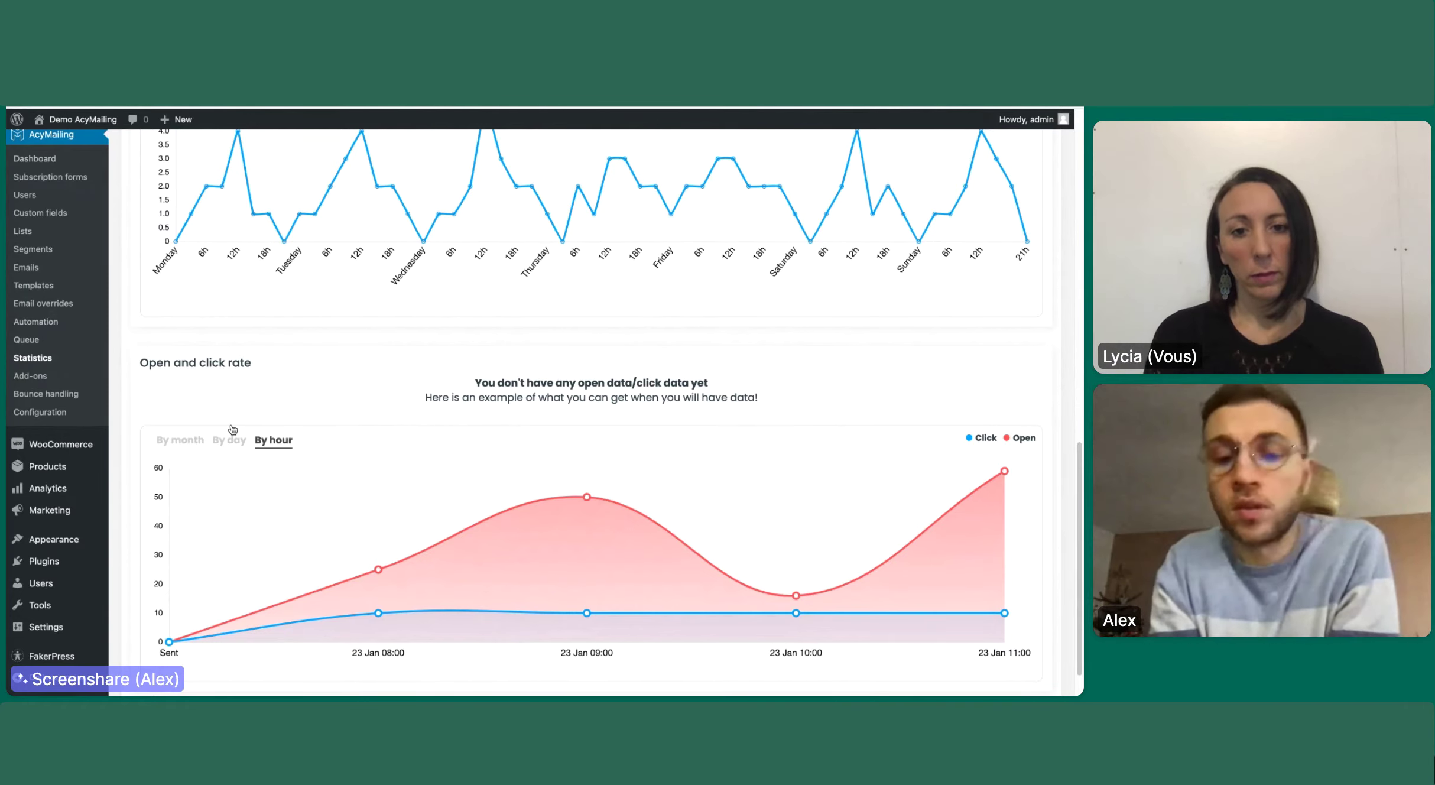
scroll(232, 430, "up", 1)
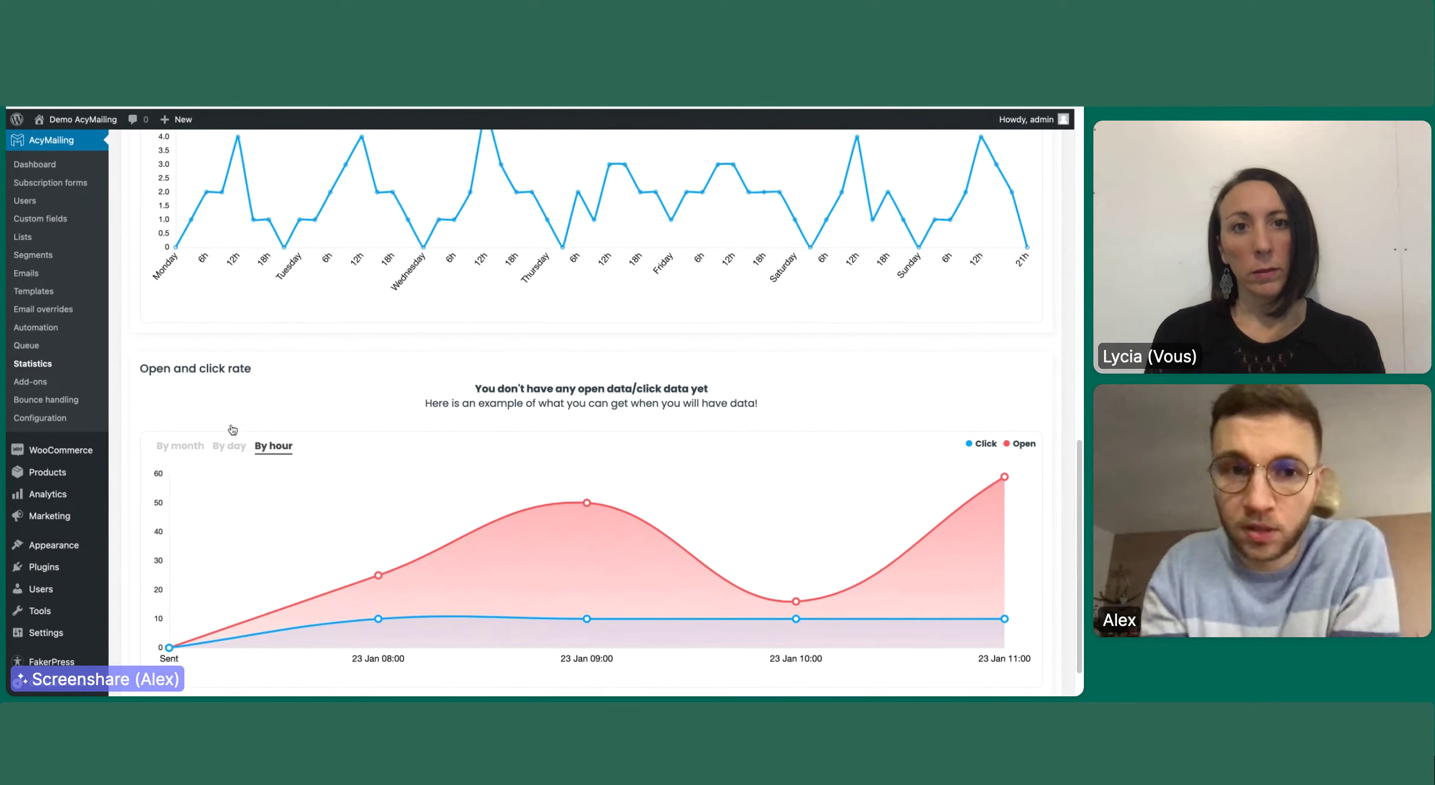
Check the successfully sent indicator in the email statistics overview.
scroll(233, 429, "up", 10)
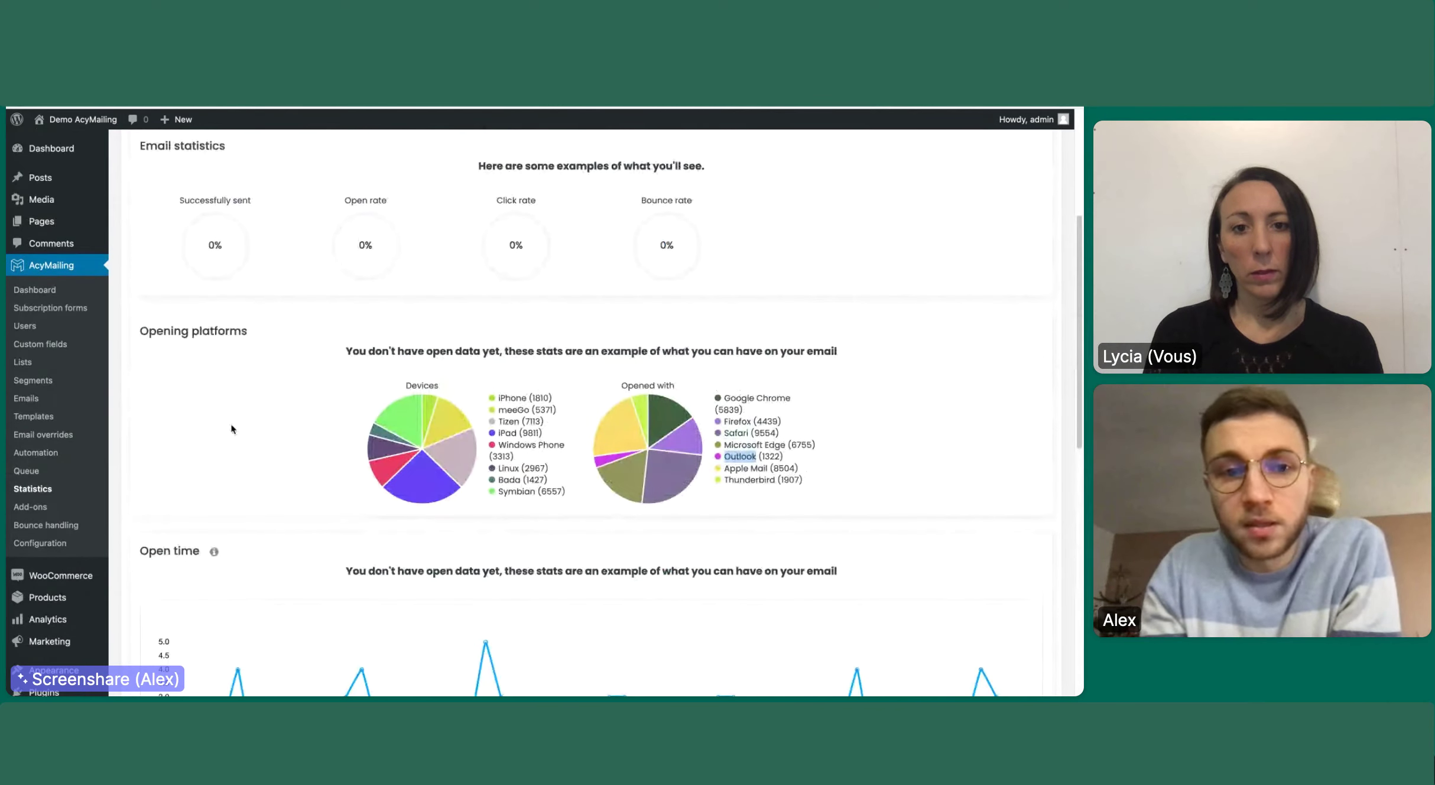
left_click_drag(179, 199, 215, 189)
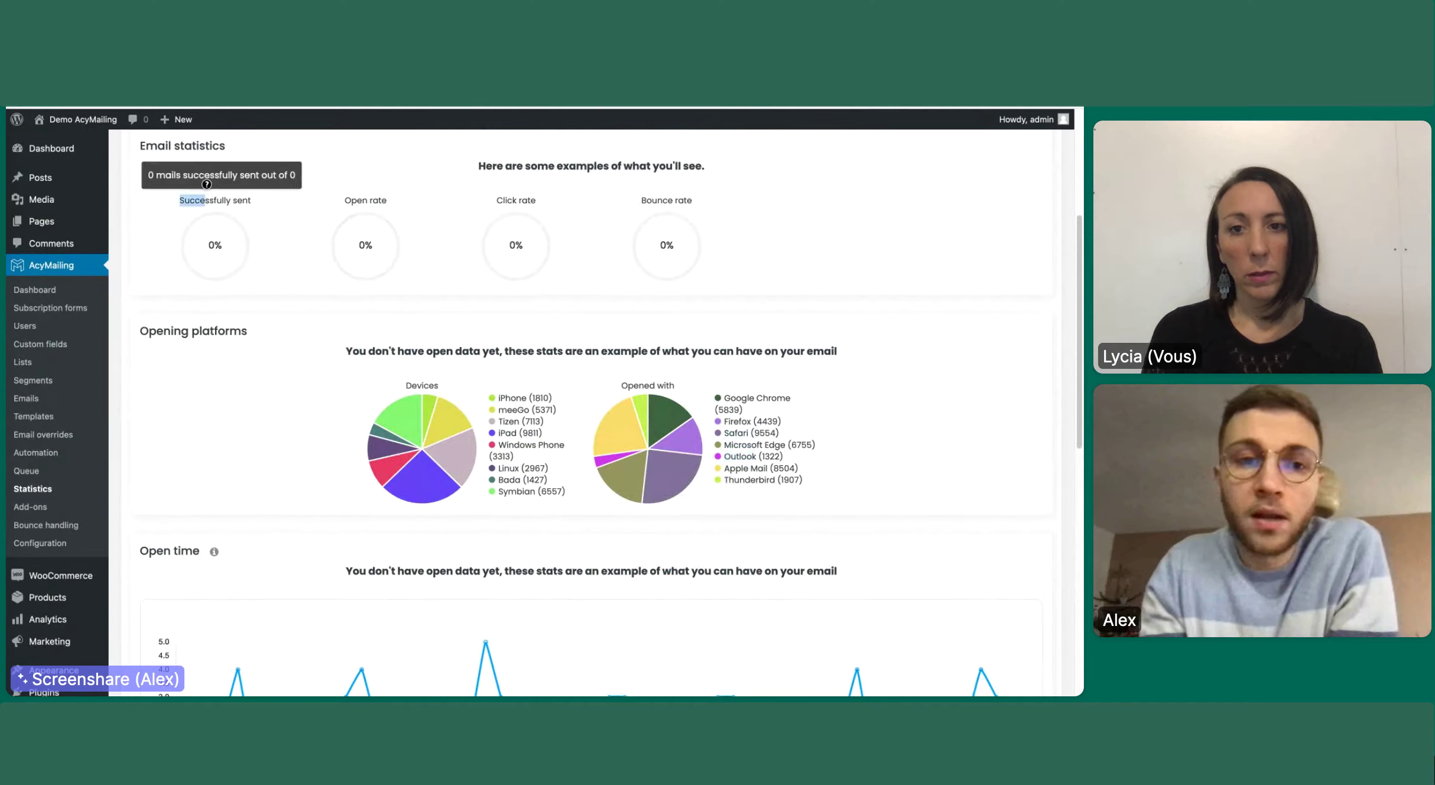
left_click(289, 264)
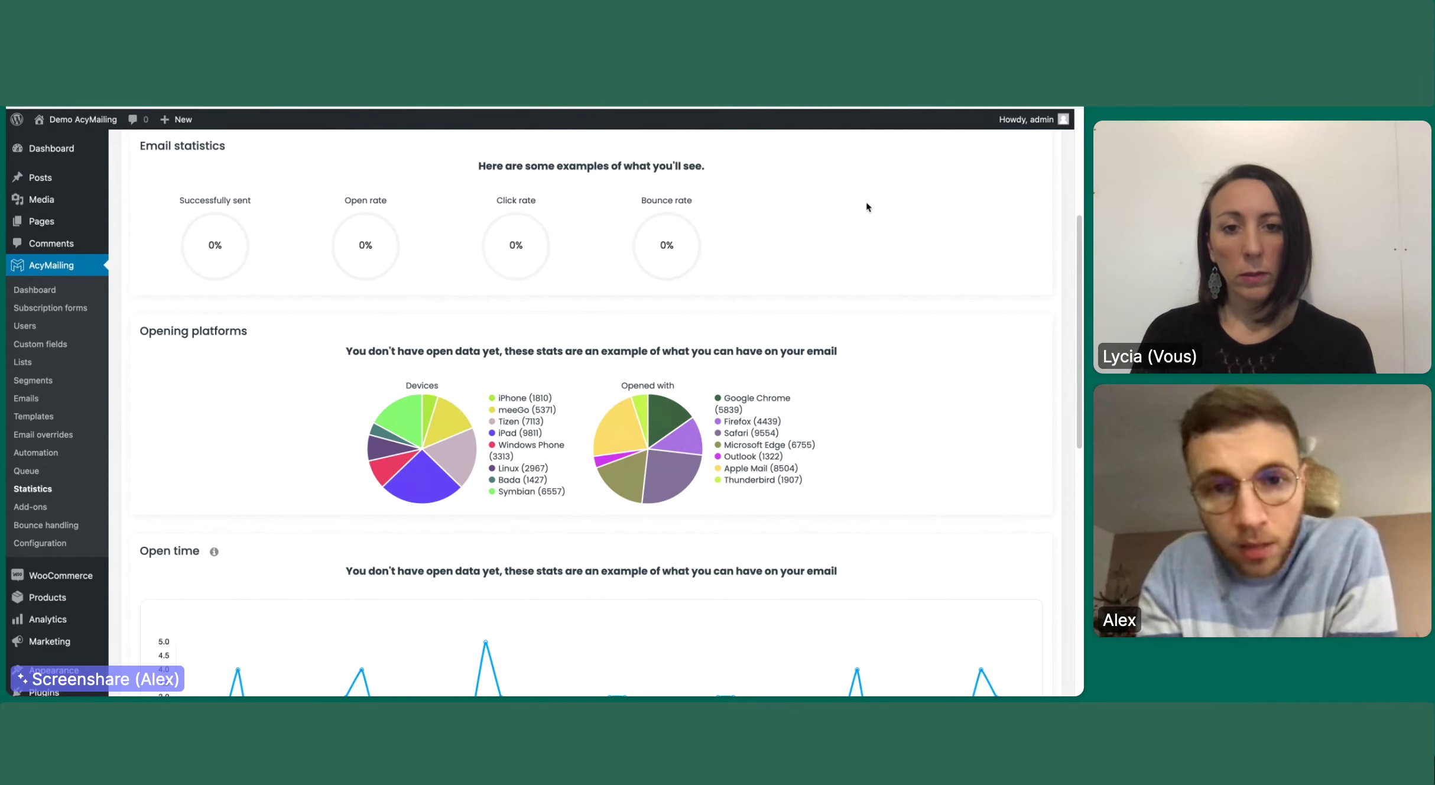
Review the example charts for opening platforms, open time, and open and click rate on the statistics page.
scroll(860, 260, "up", 1)
scroll(860, 261, "up", 3)
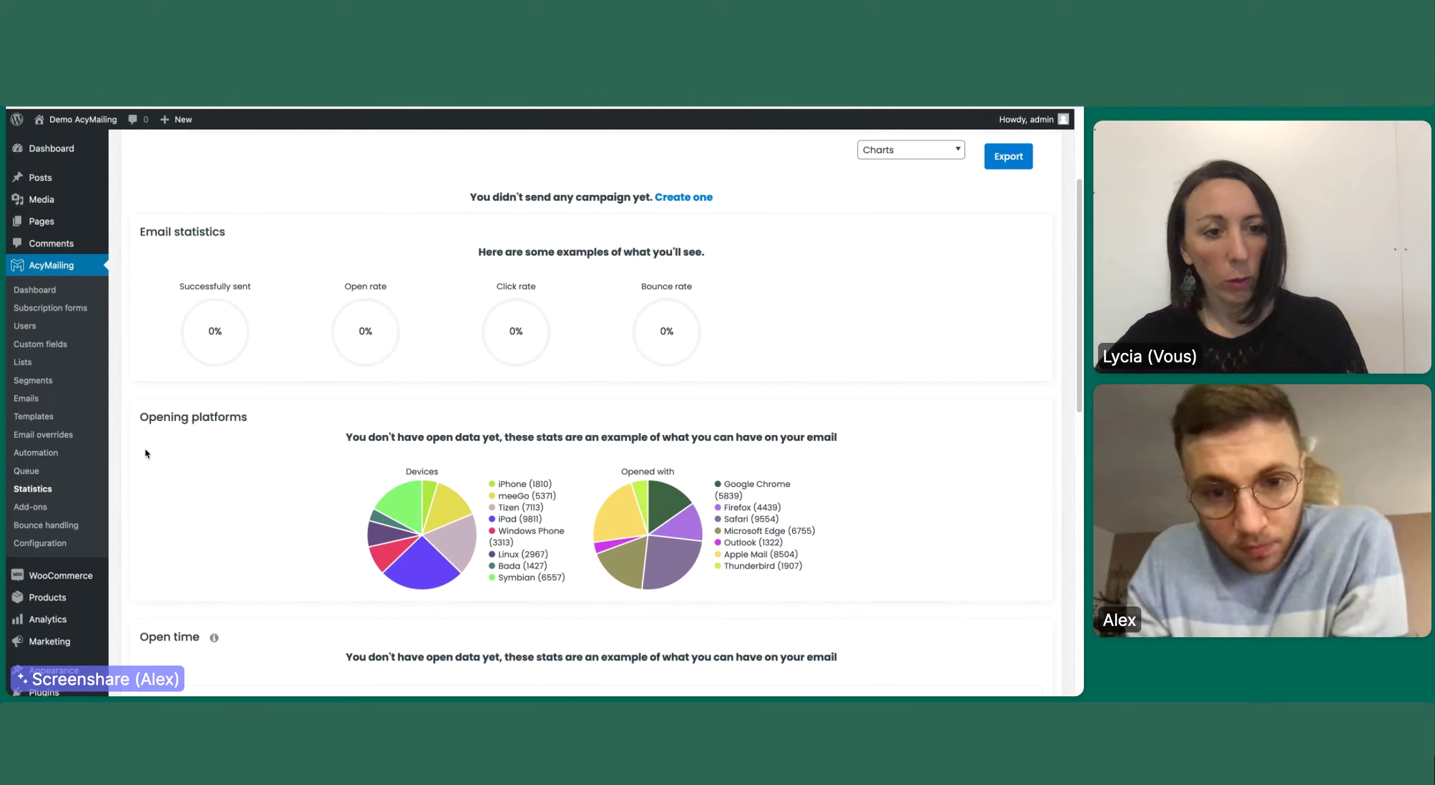
scroll(147, 454, "down", 3)
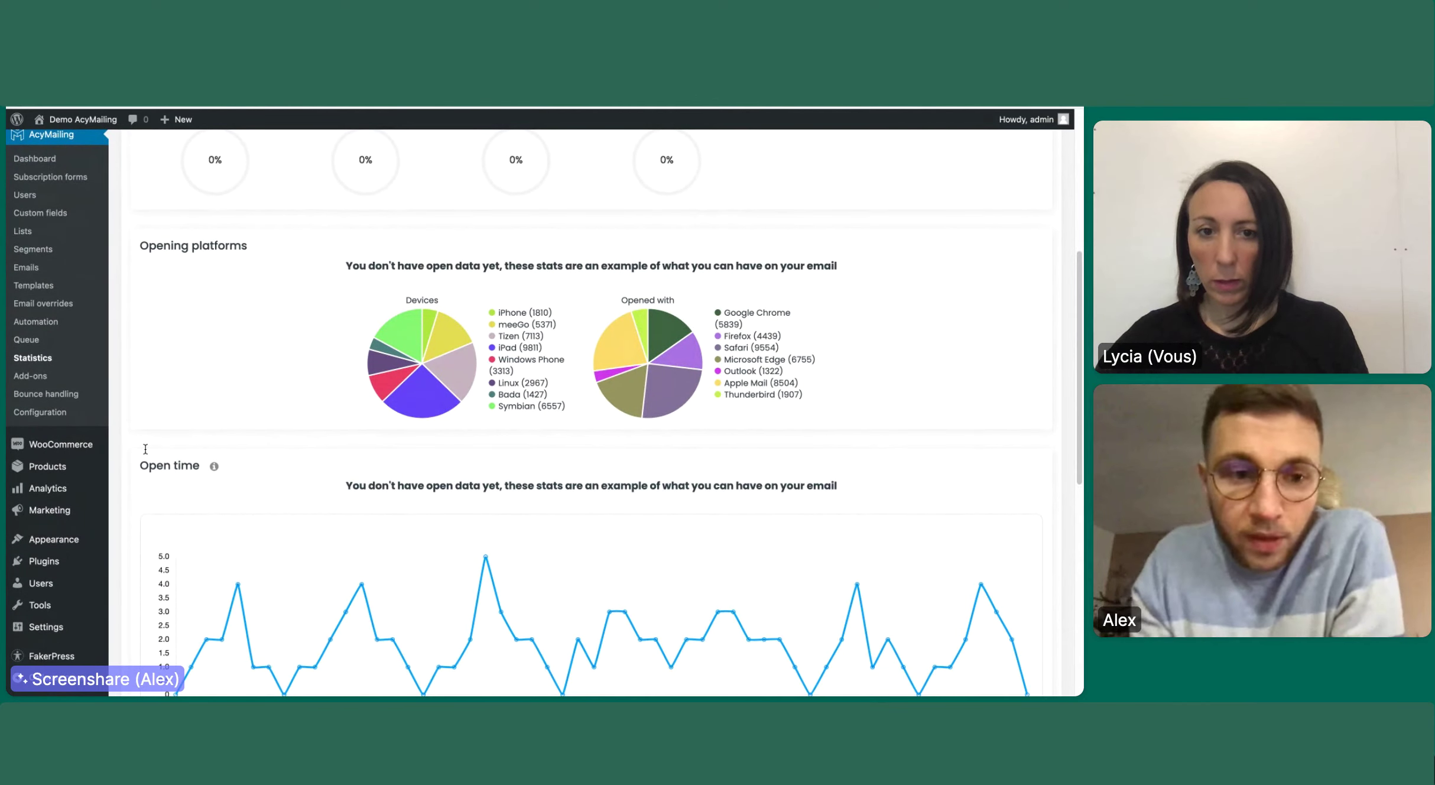
scroll(148, 453, "down", 1)
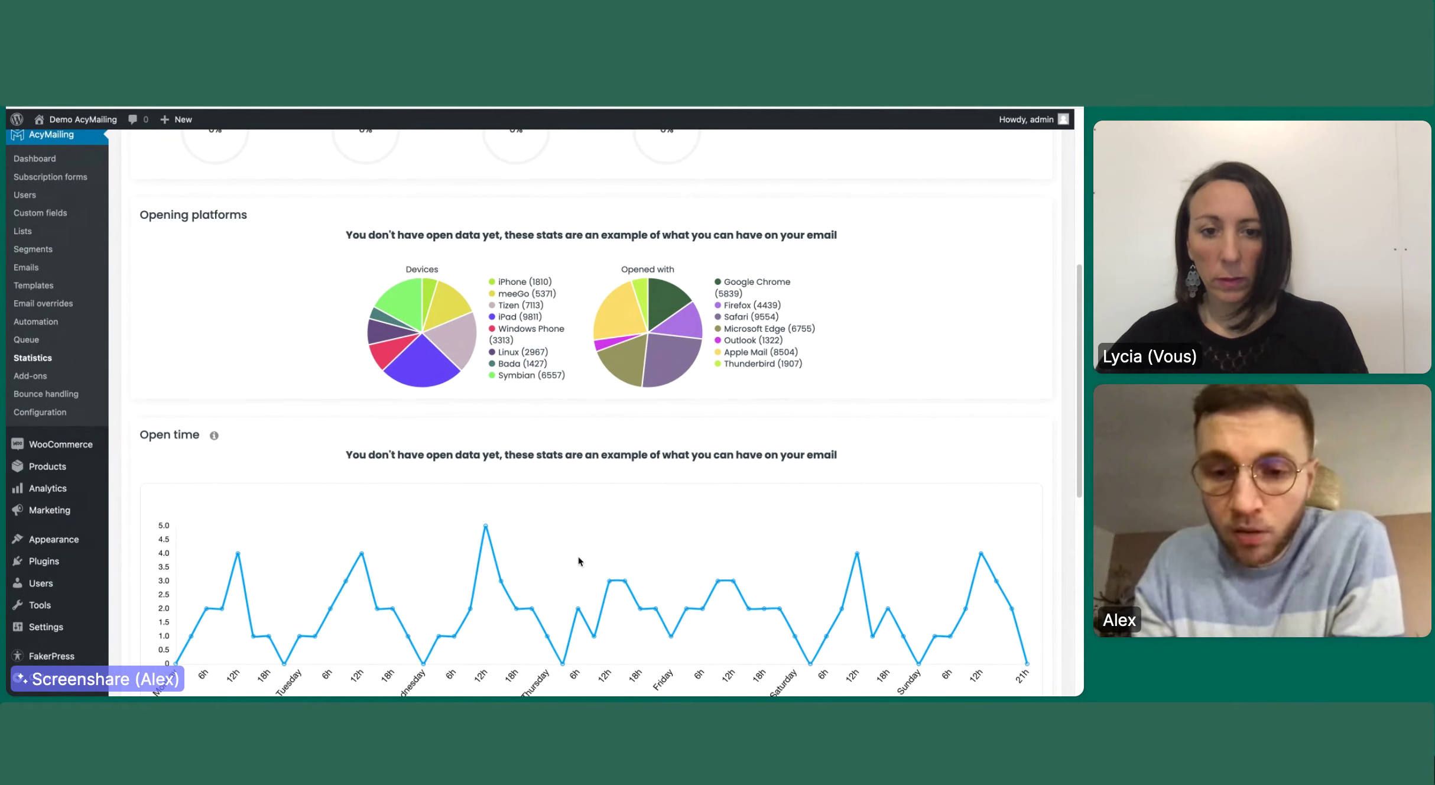
scroll(579, 561, "down", 5)
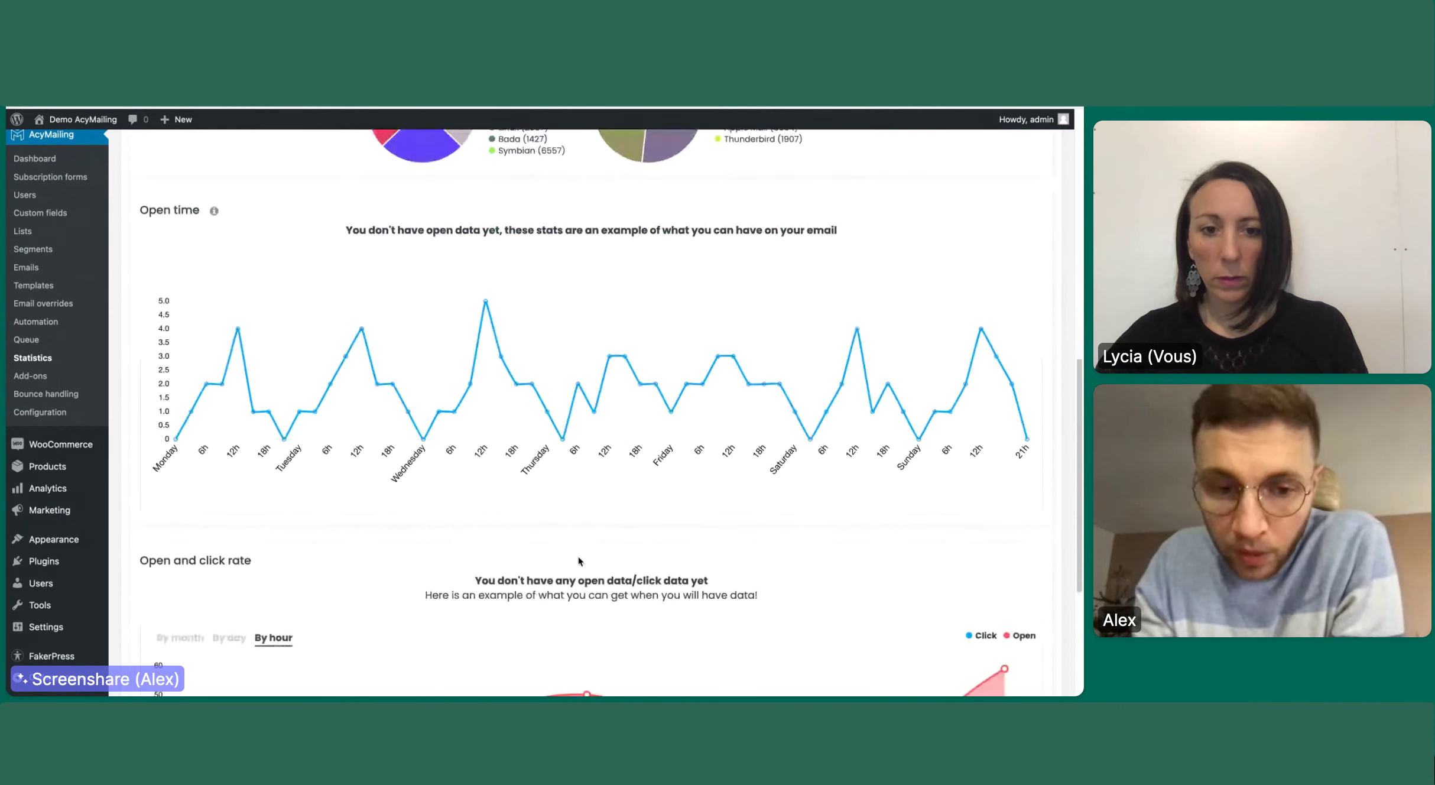
scroll(679, 597, "down", 1)
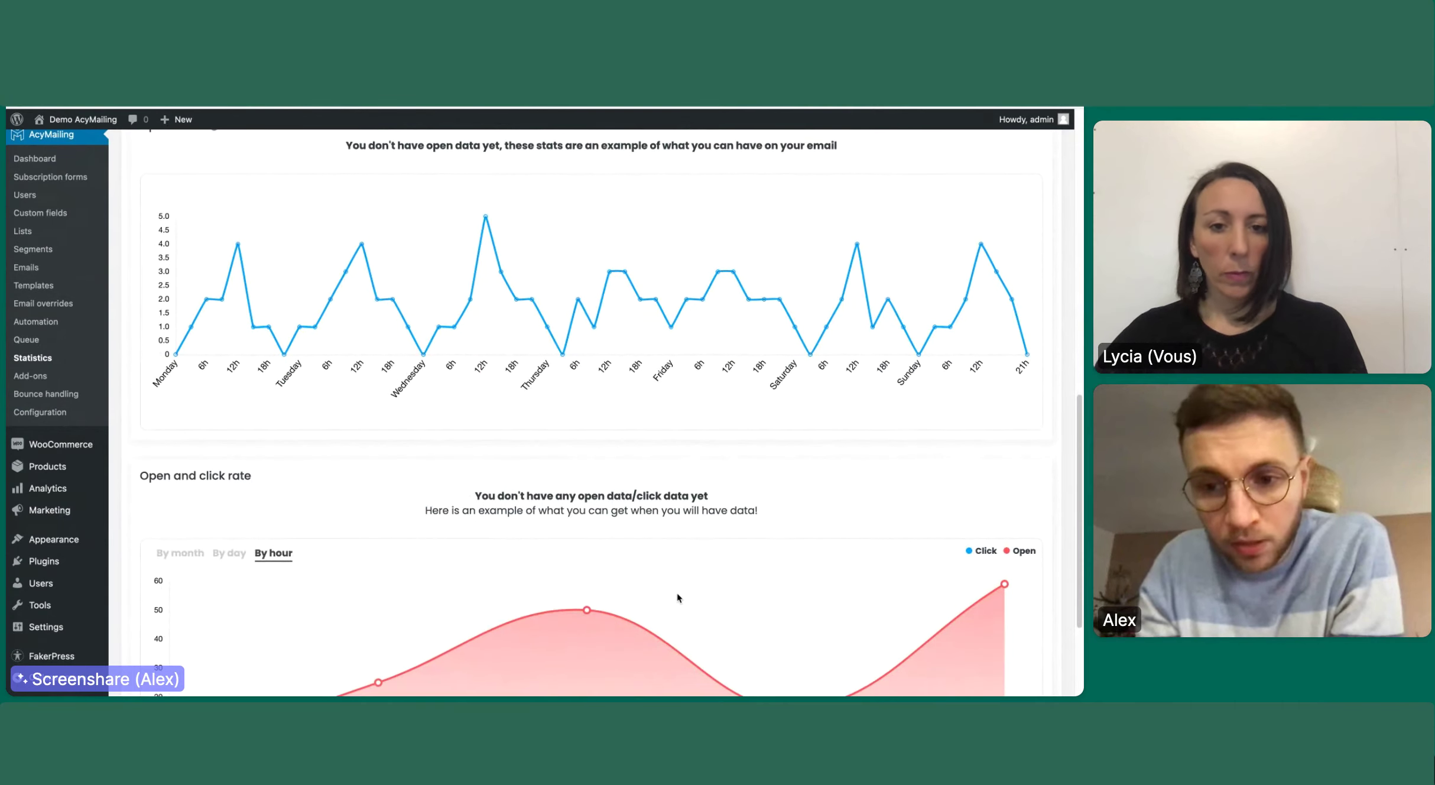
scroll(678, 597, "down", 1)
scroll(679, 597, "up", 4)
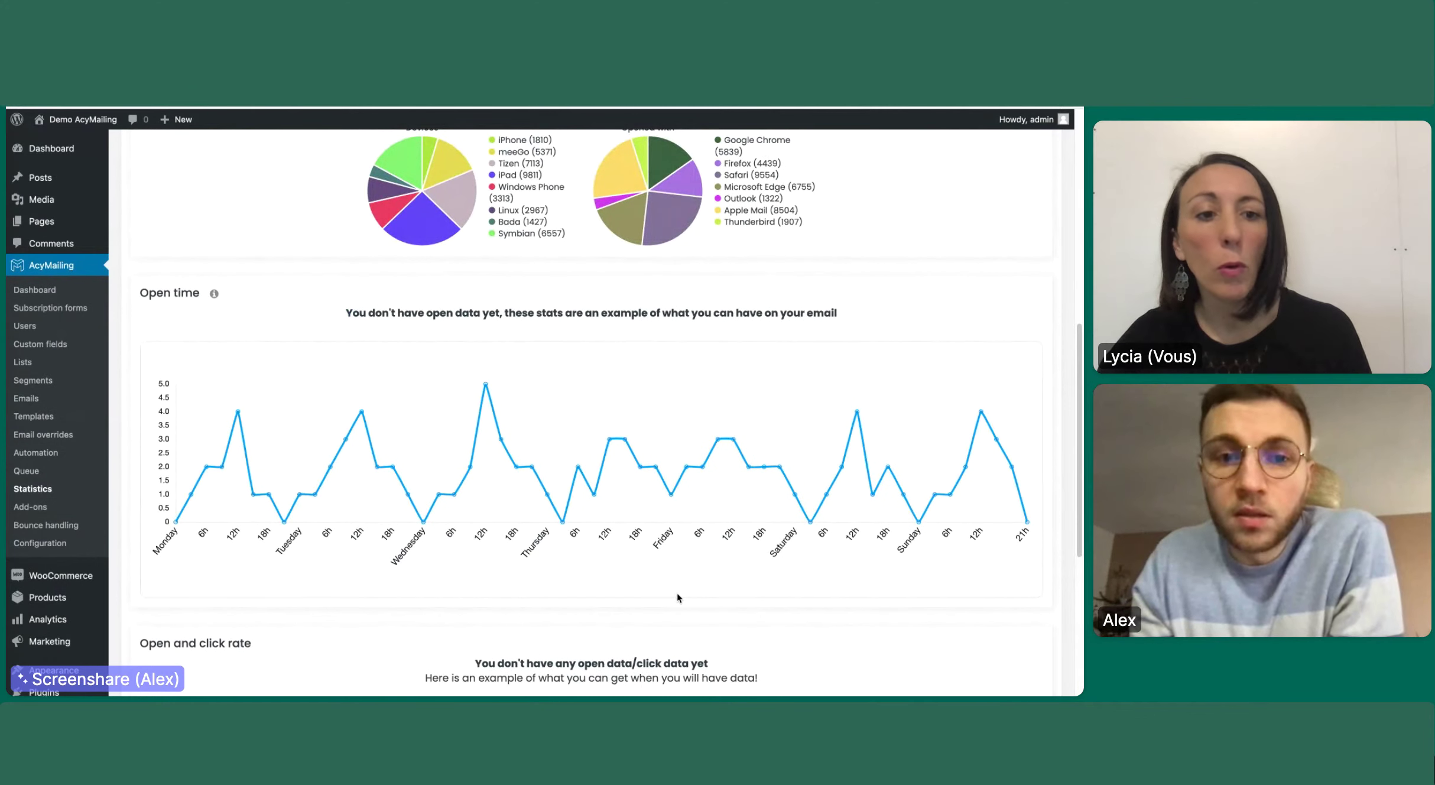
scroll(679, 597, "up", 2)
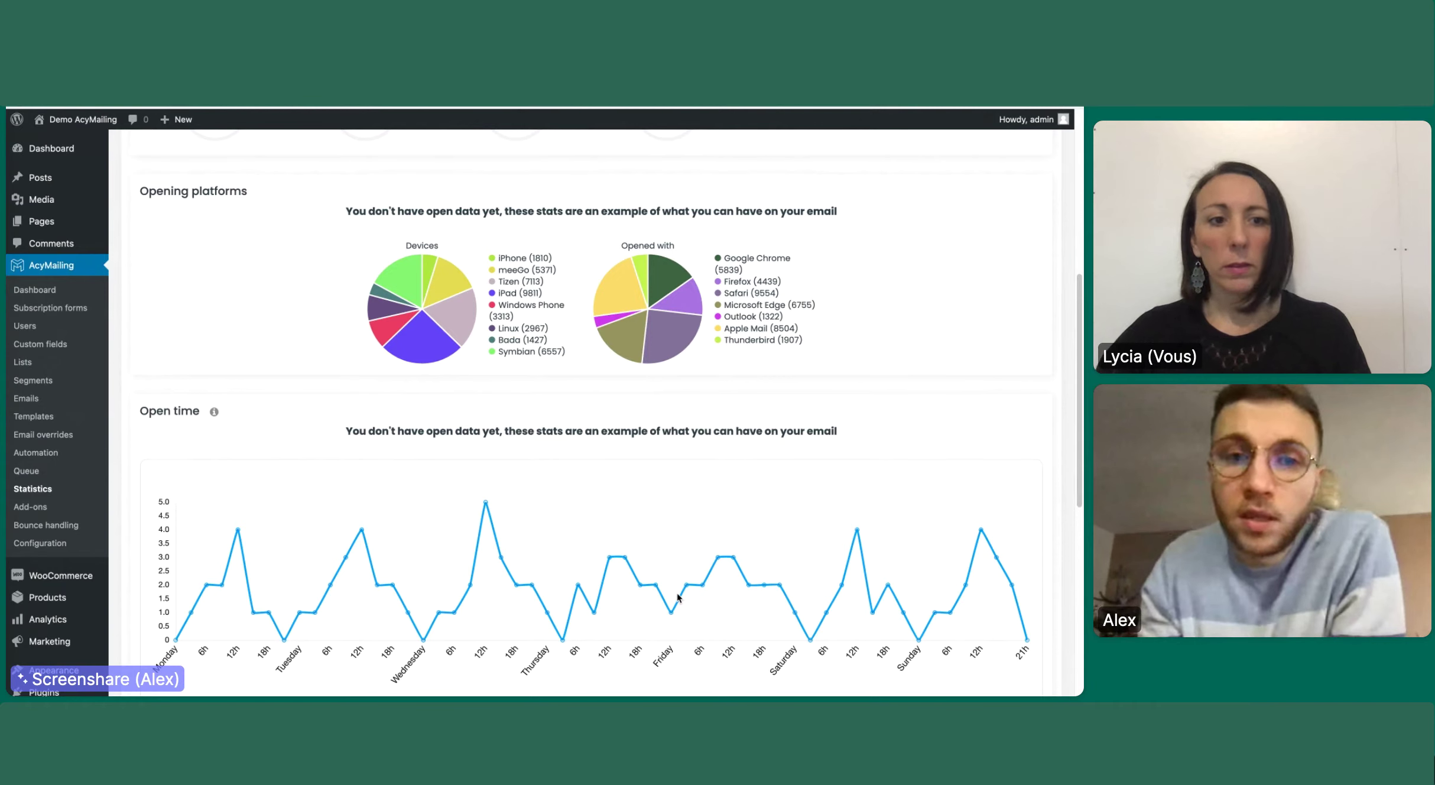
scroll(679, 597, "up", 5)
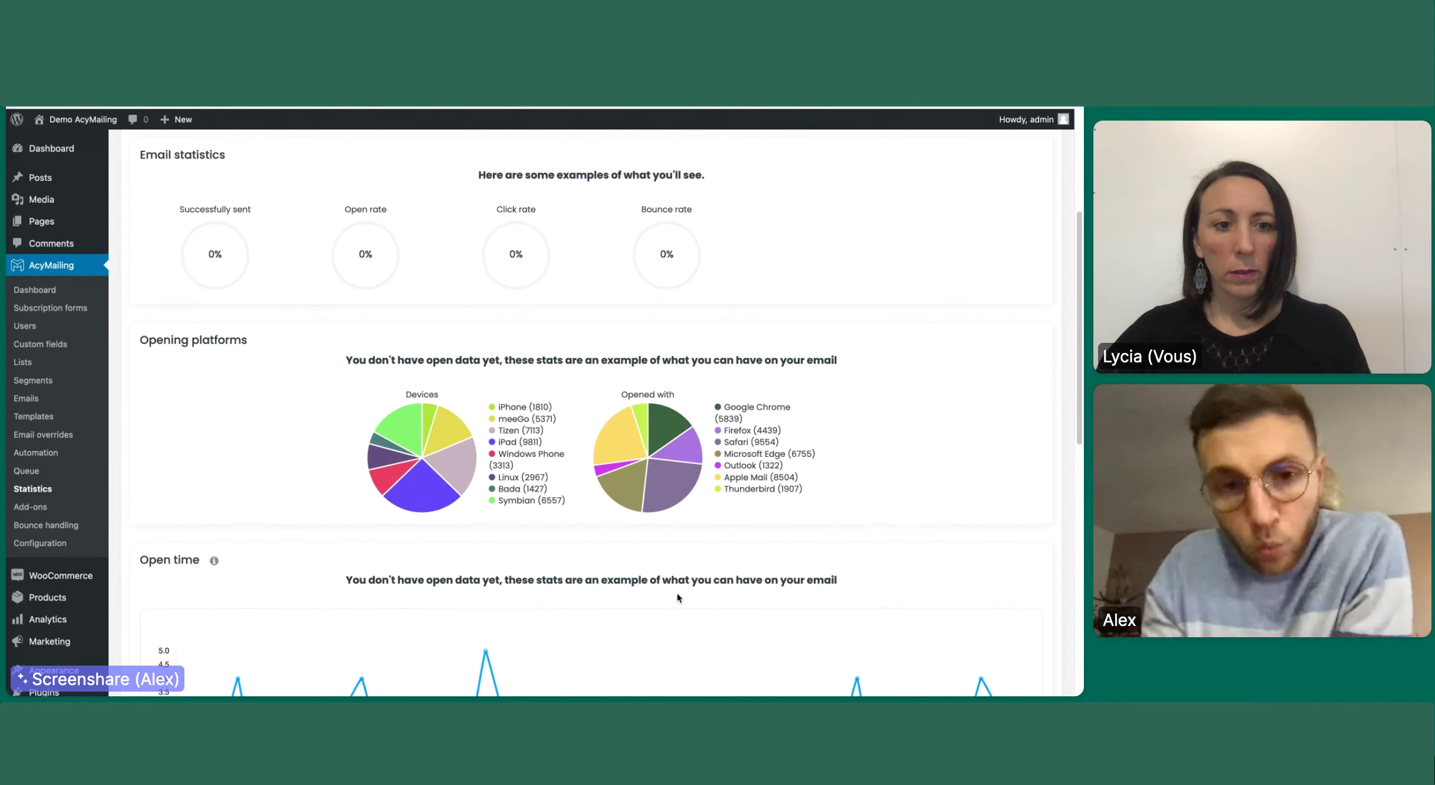
scroll(679, 597, "up", 2)
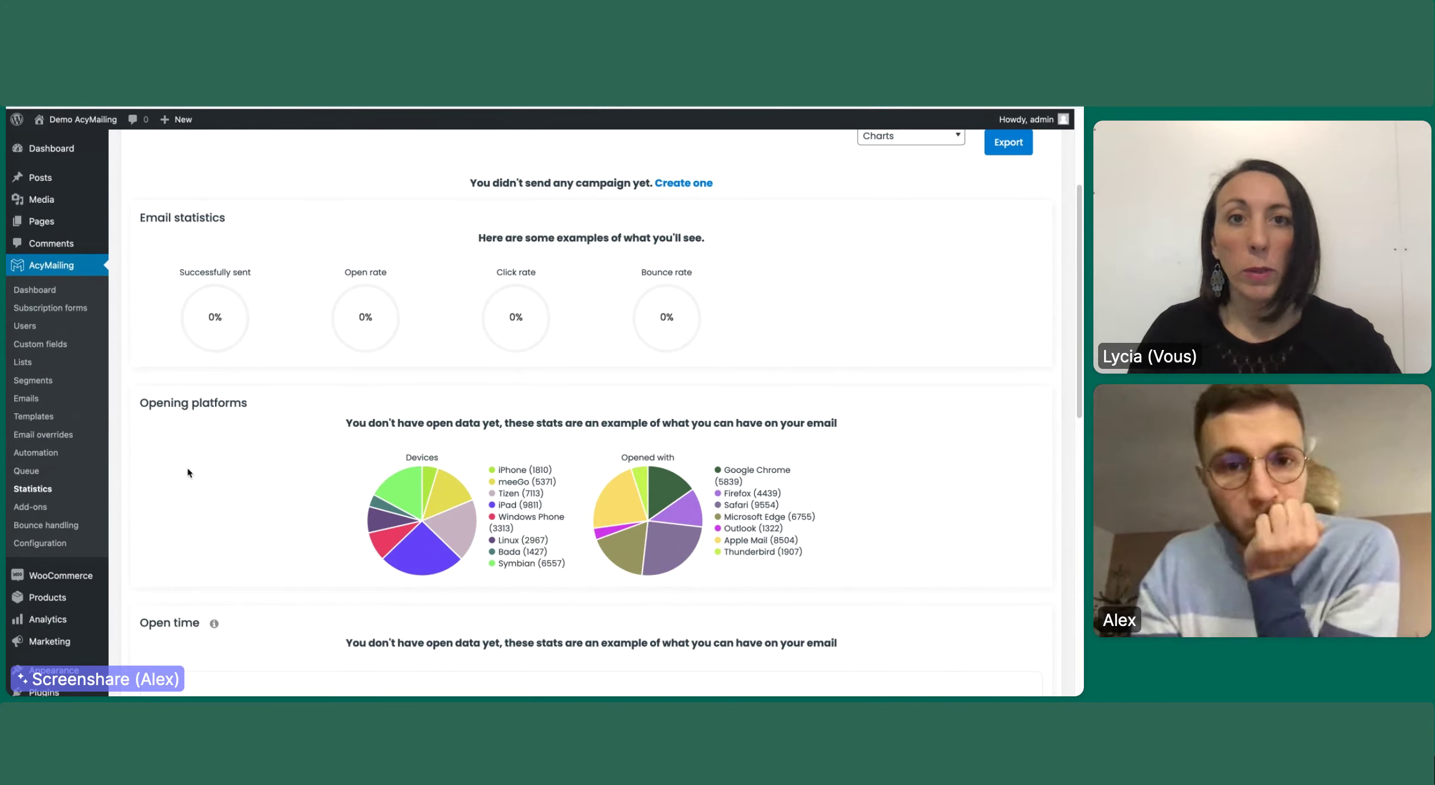
scroll(189, 472, "up", 1)
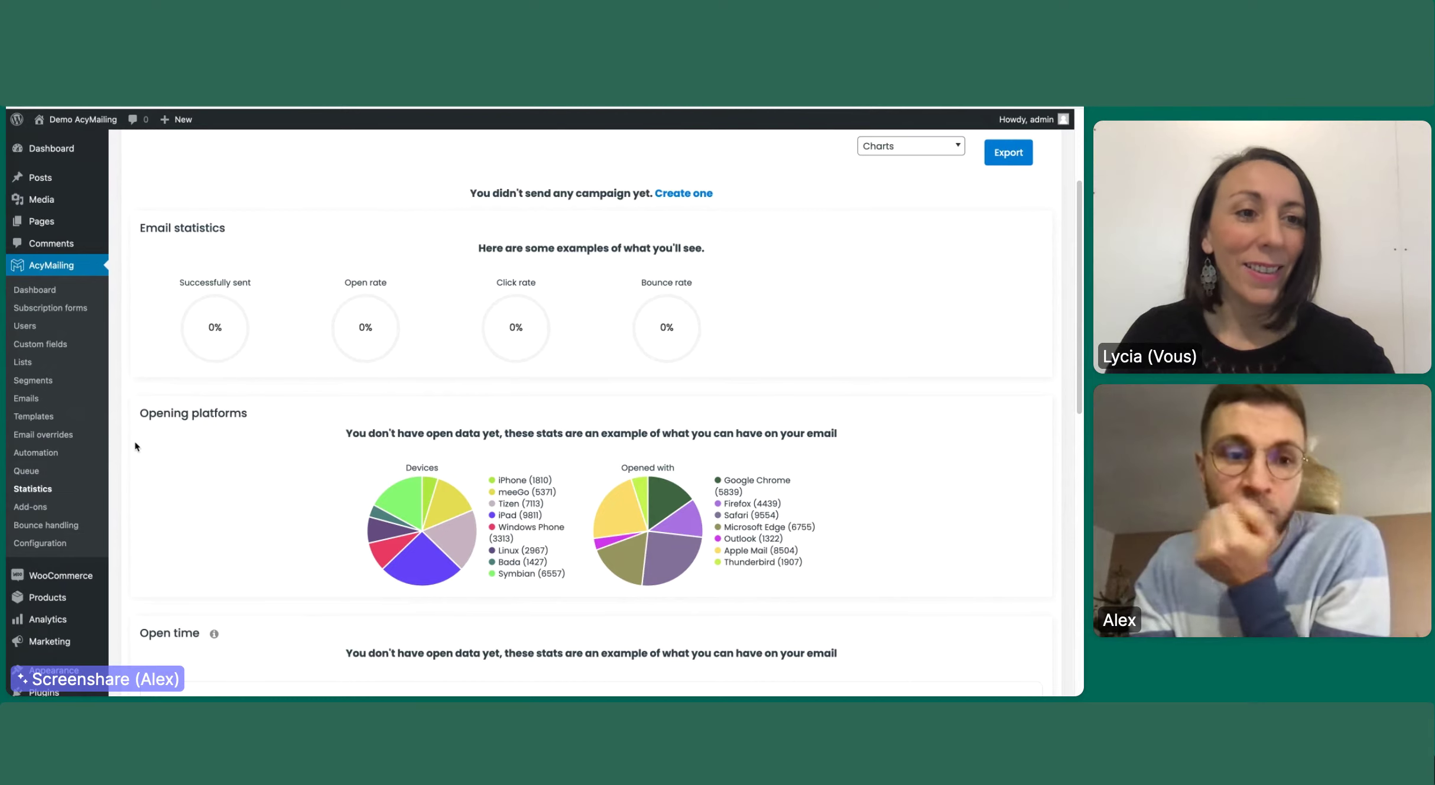
Open the email overrides list and look through the WordPress notification emails that can be overridden.
left_click(75, 416)
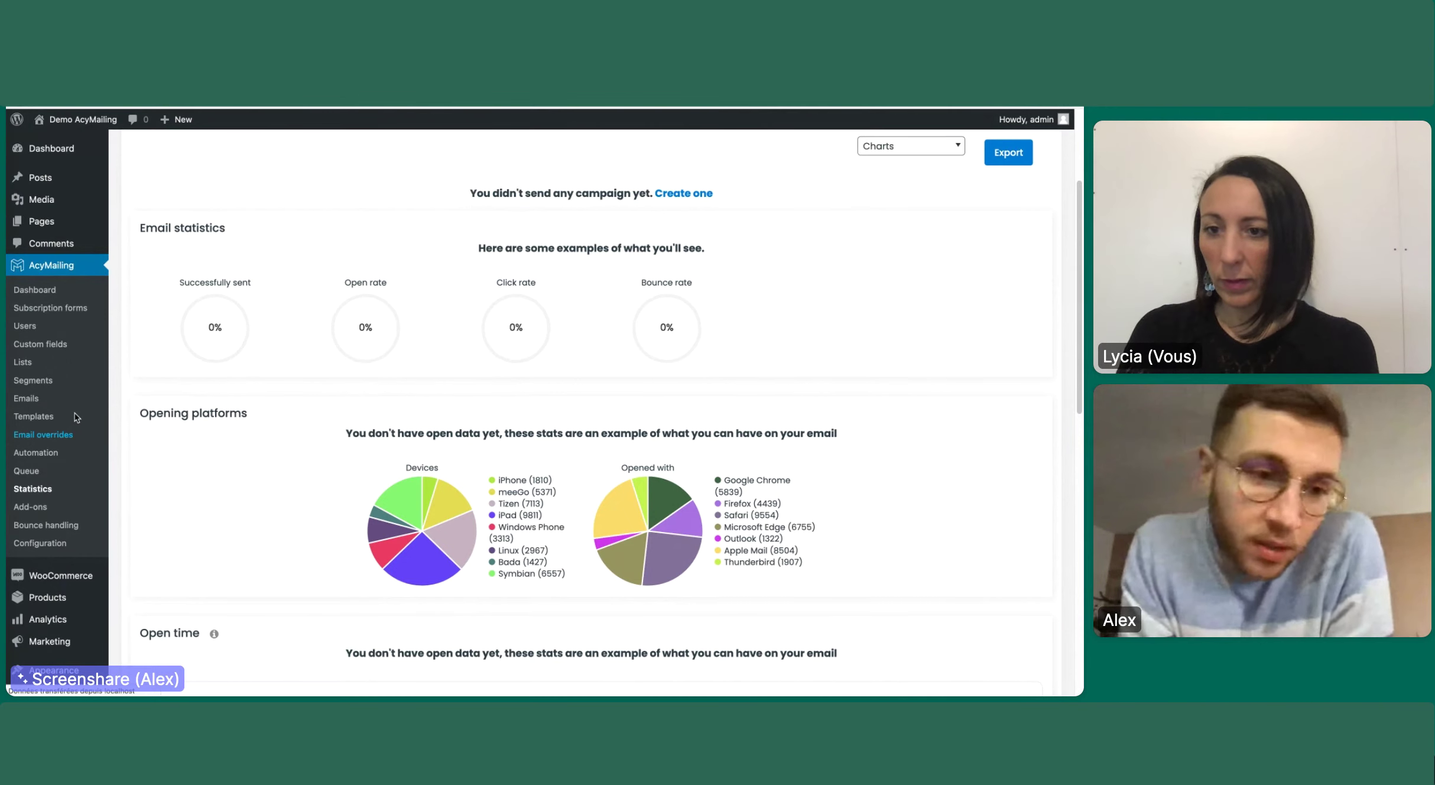
scroll(306, 459, "down", 2)
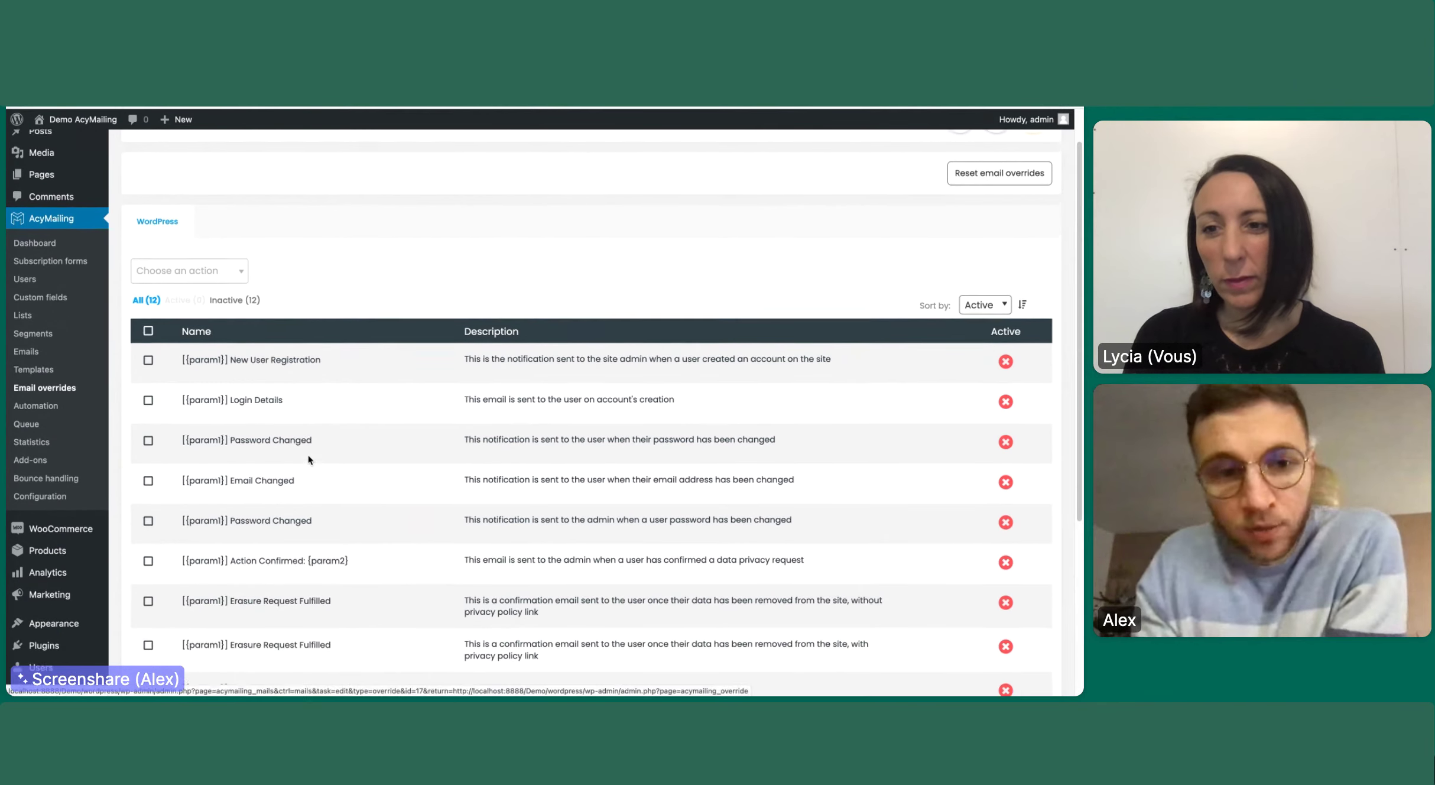
scroll(308, 460, "down", 3)
scroll(308, 460, "up", 4)
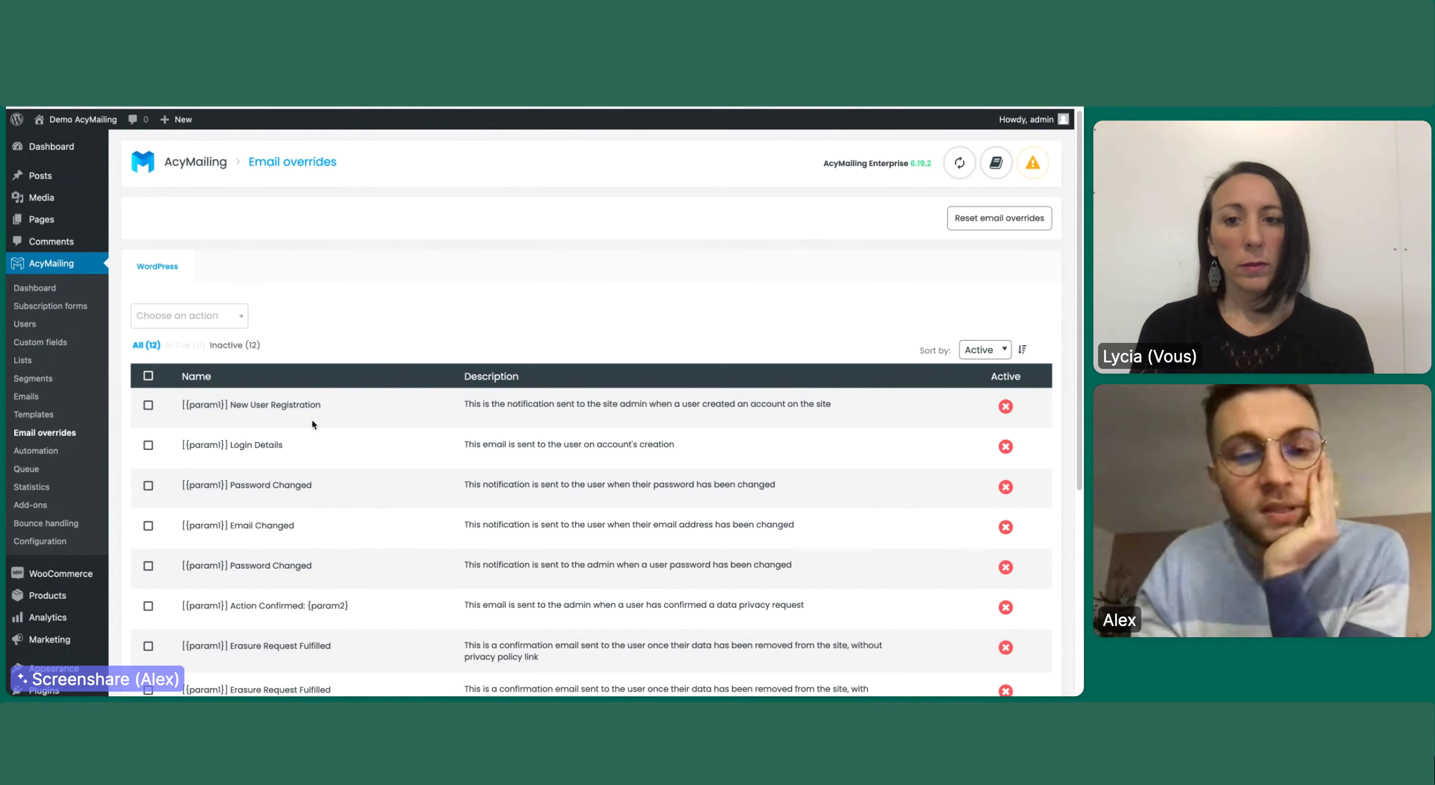
Open the Password Changed override that is sent to the user and review its sender fields and message content.
left_click(286, 471)
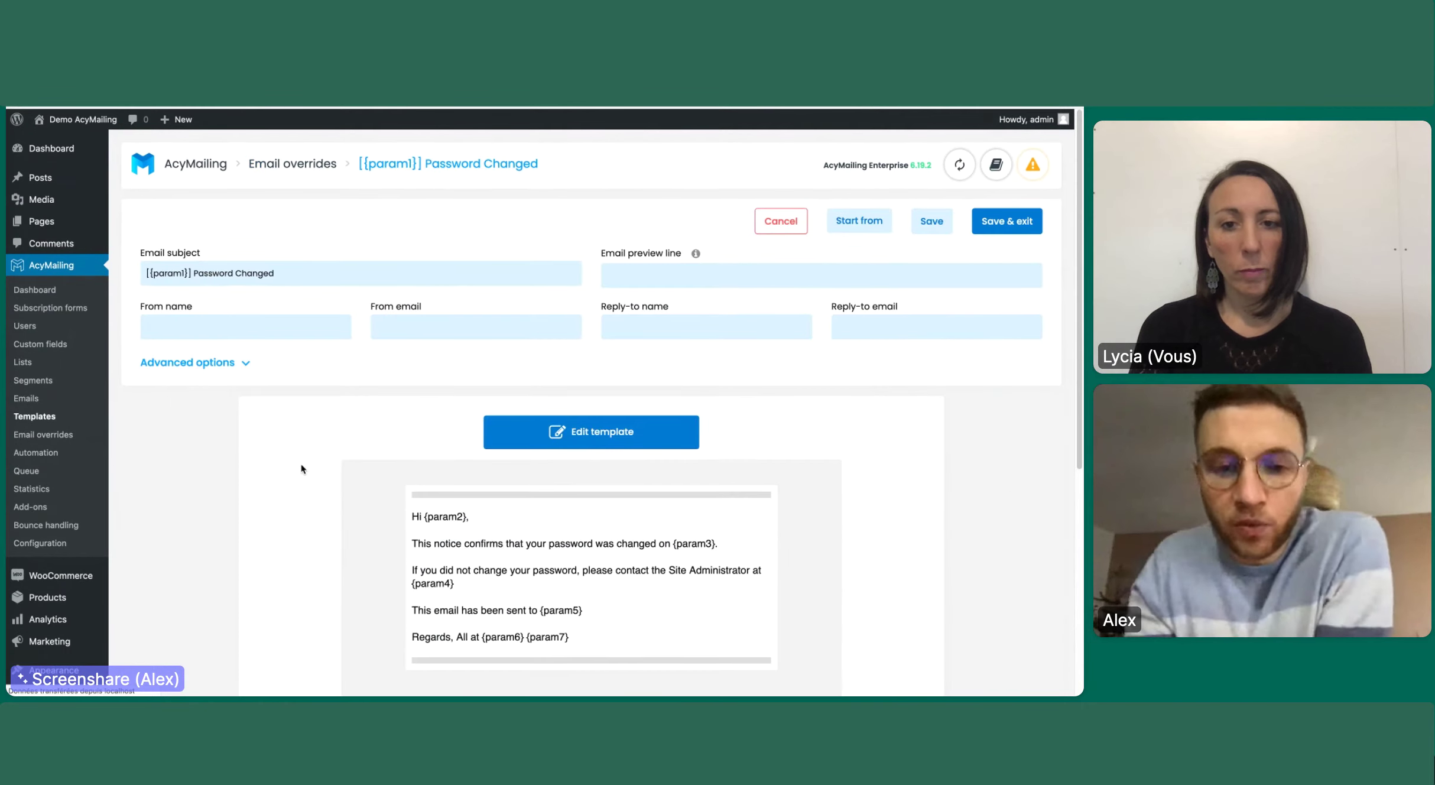
scroll(403, 512, "down", 2)
scroll(403, 512, "down", 2)
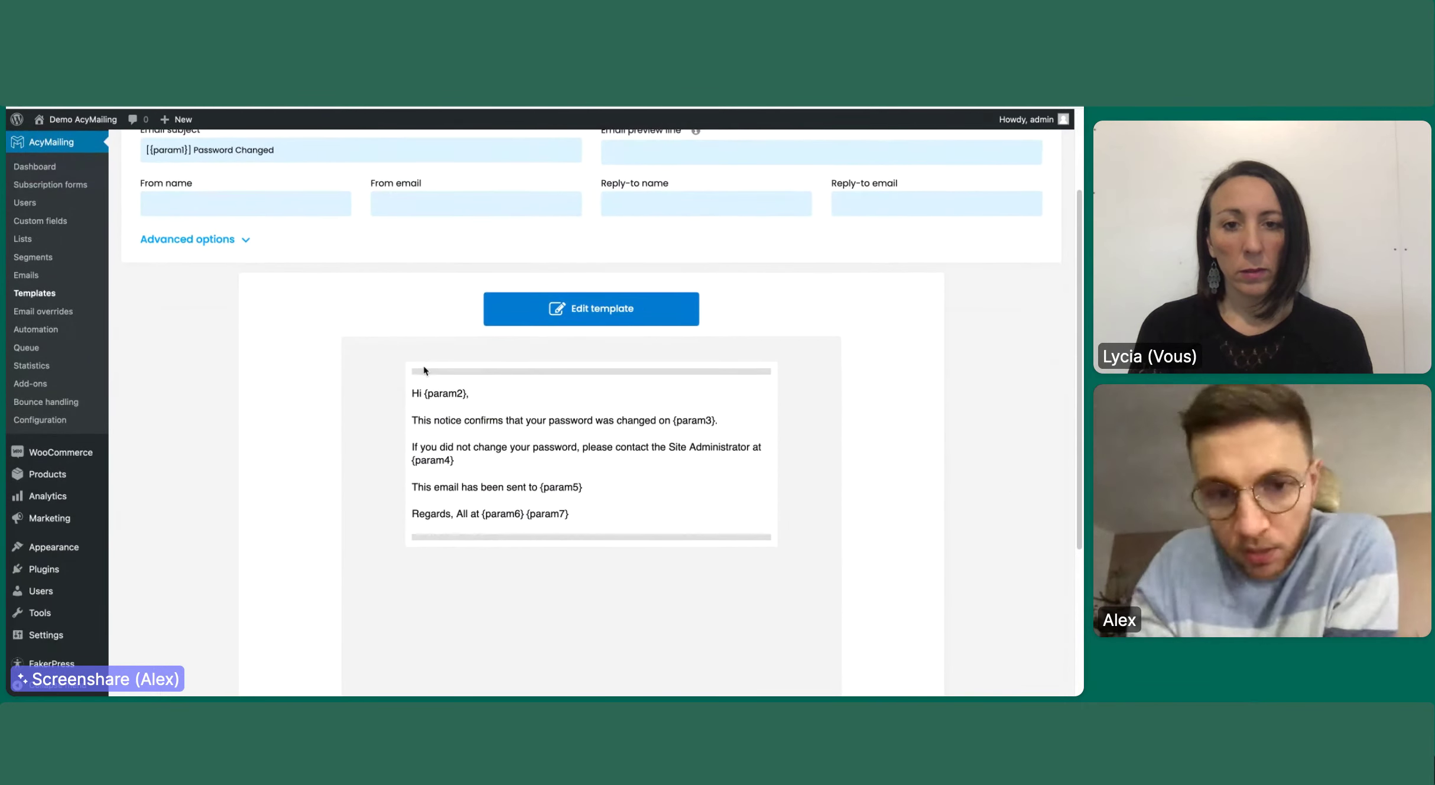
Open the Password Changed template in the editor, look over its content and available blocks, and leave the editor without saving.
left_click(550, 289)
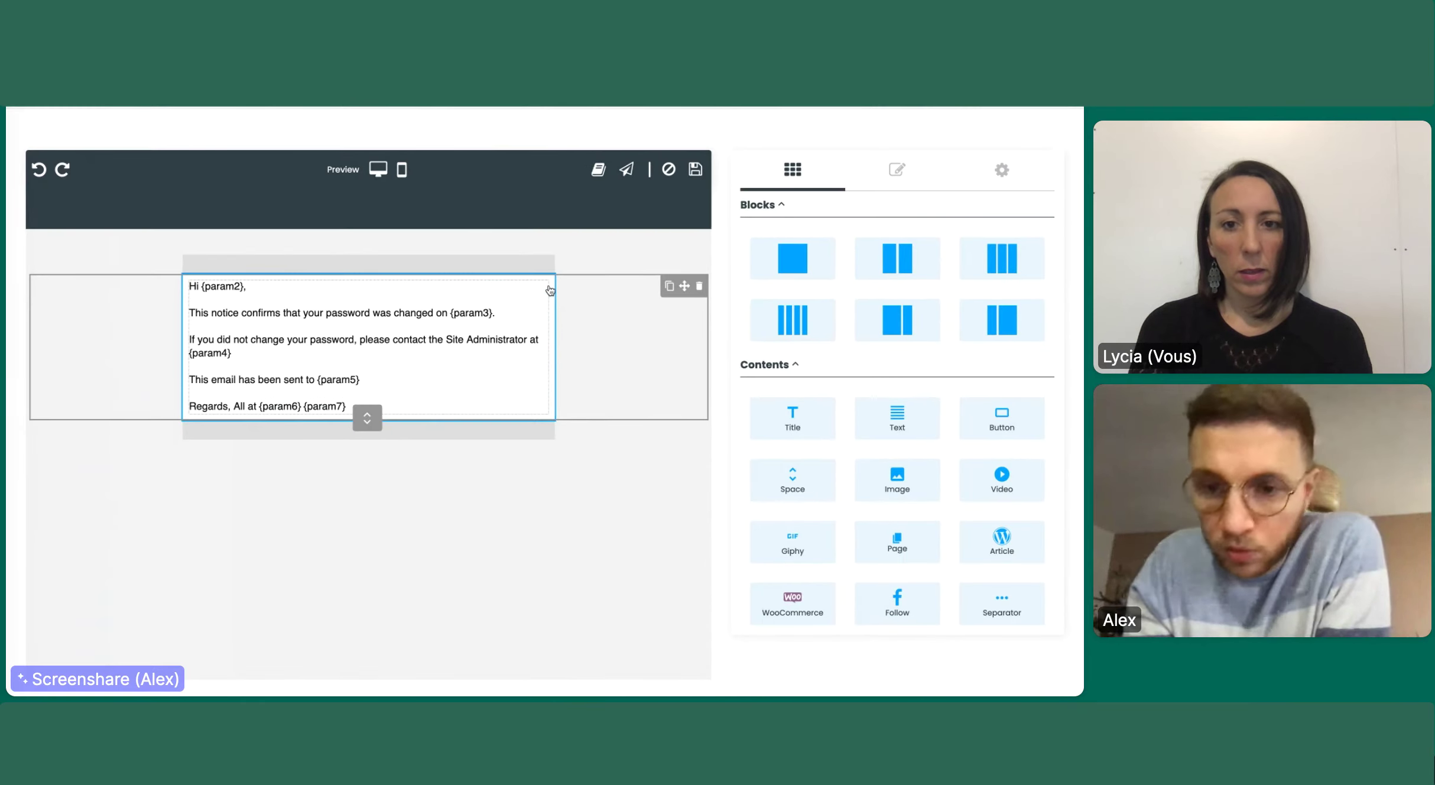
left_click_drag(891, 478, 857, 421)
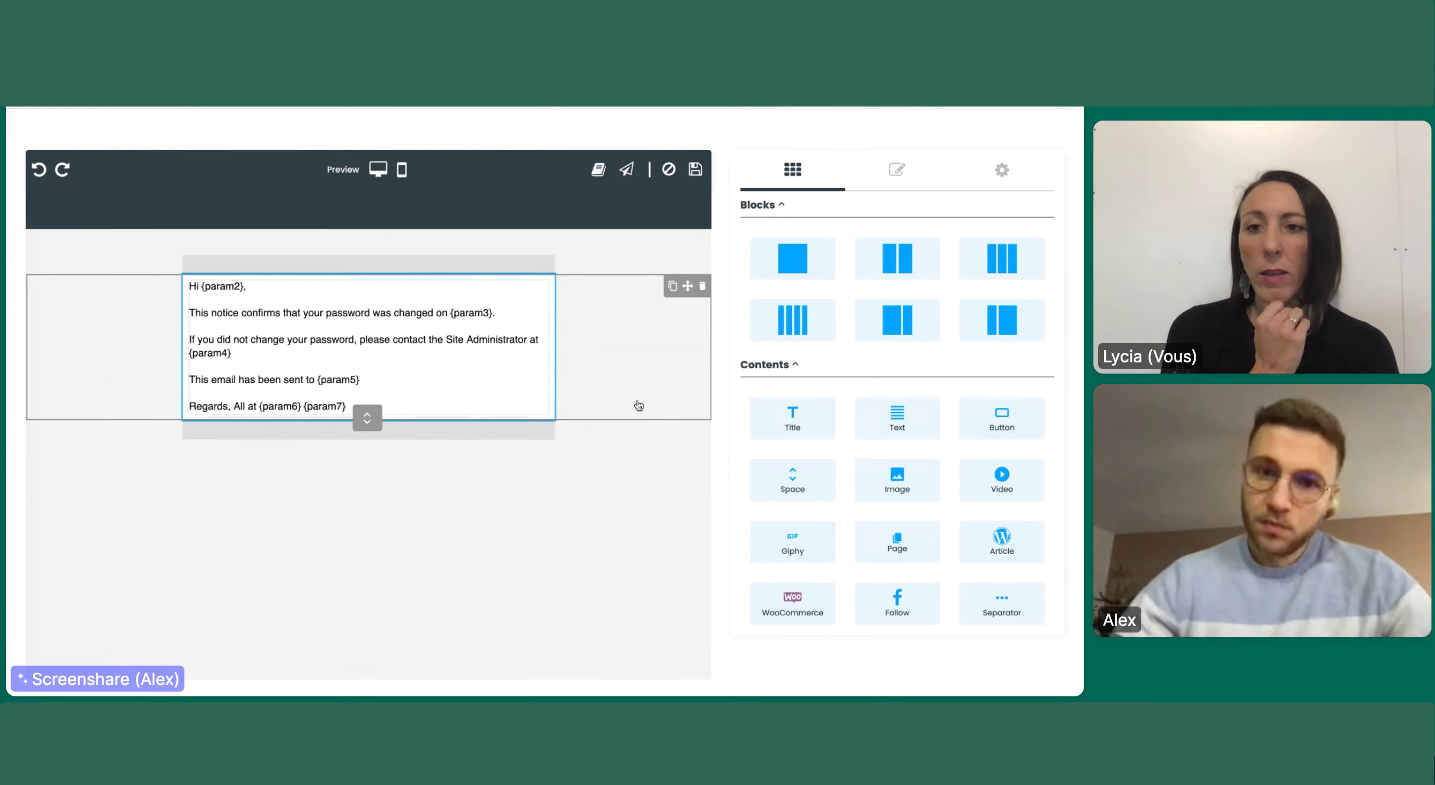
left_click(671, 164)
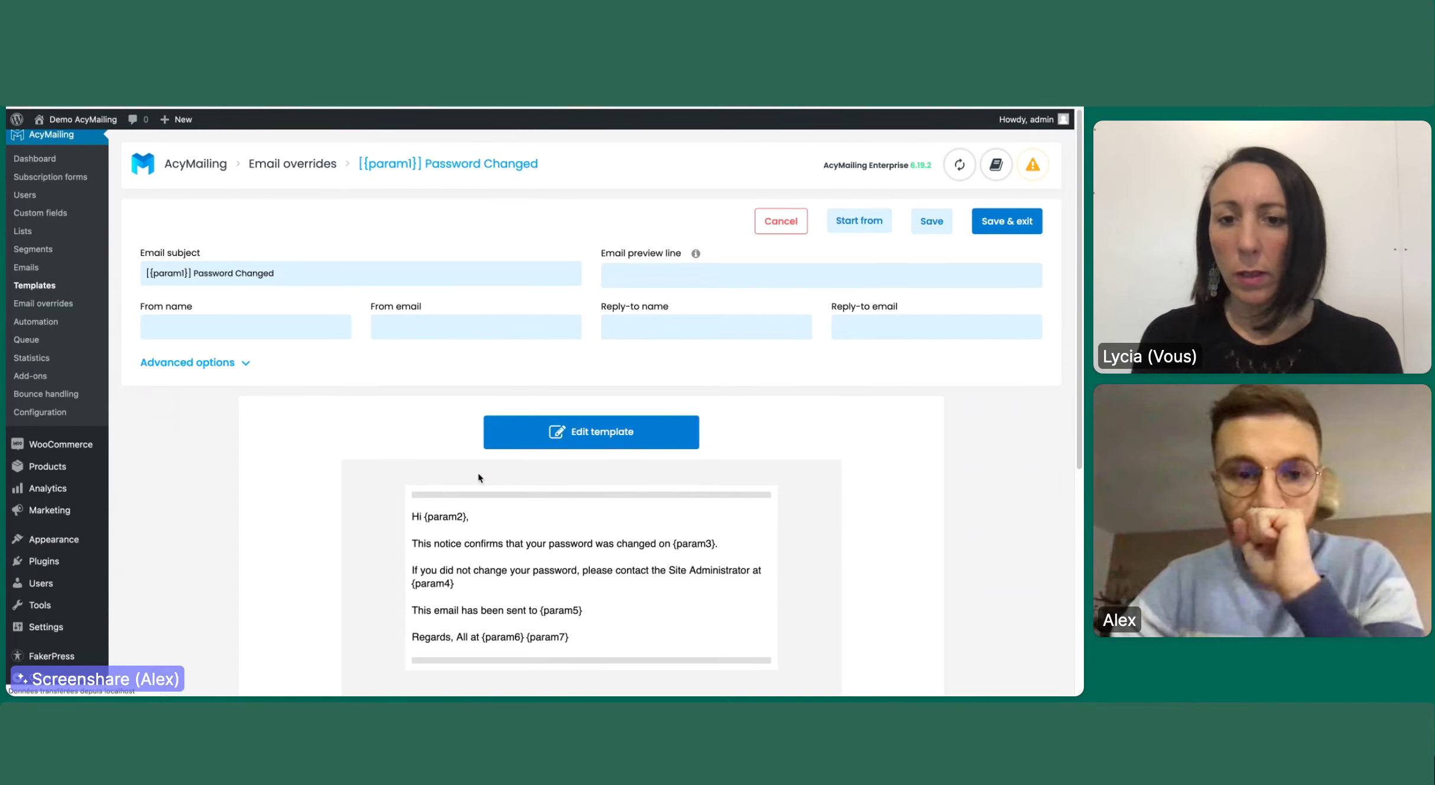
Return to the email overrides list and read the names and descriptions from New User Registration to Personal Data Export.
scroll(479, 478, "down", 3)
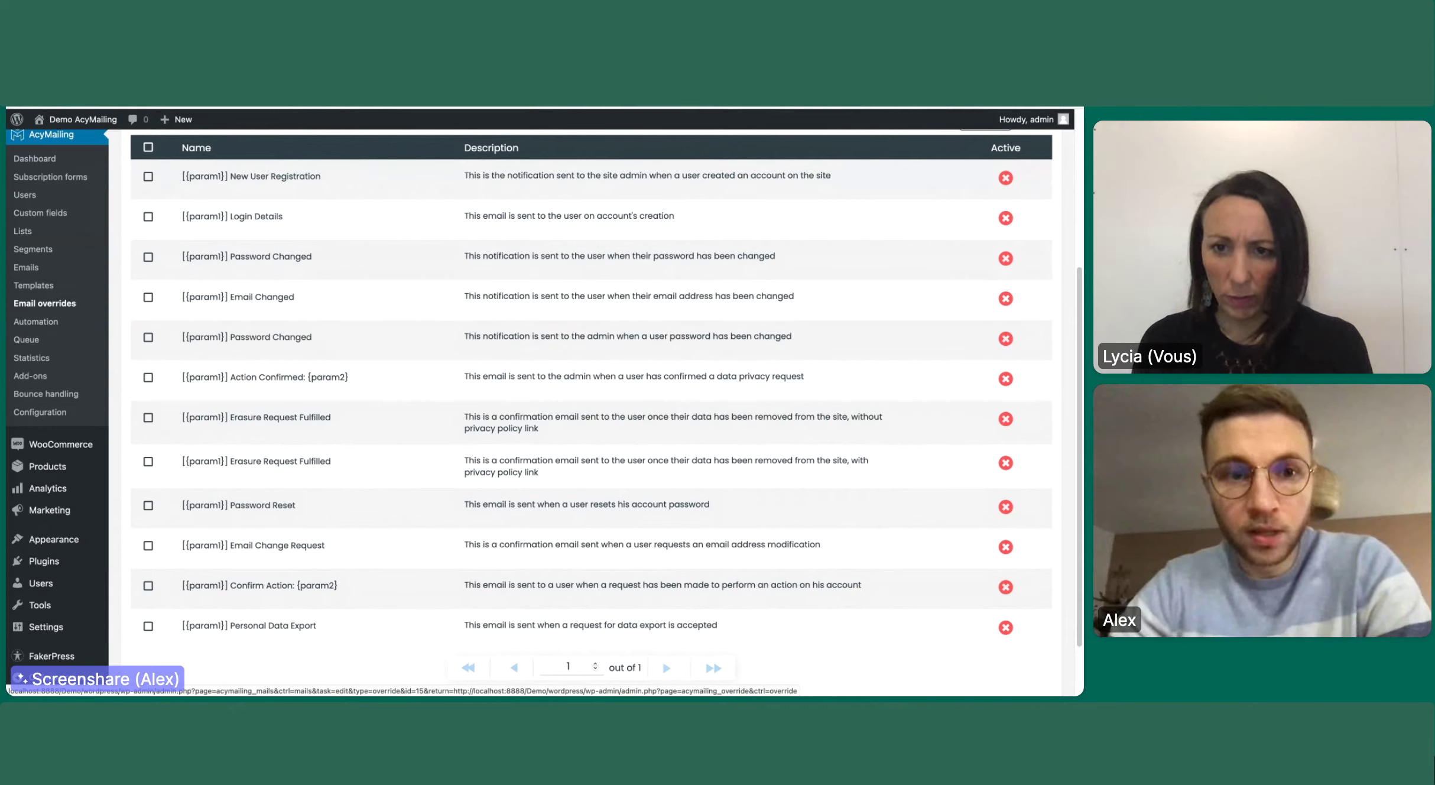
left_click_drag(230, 172, 245, 217)
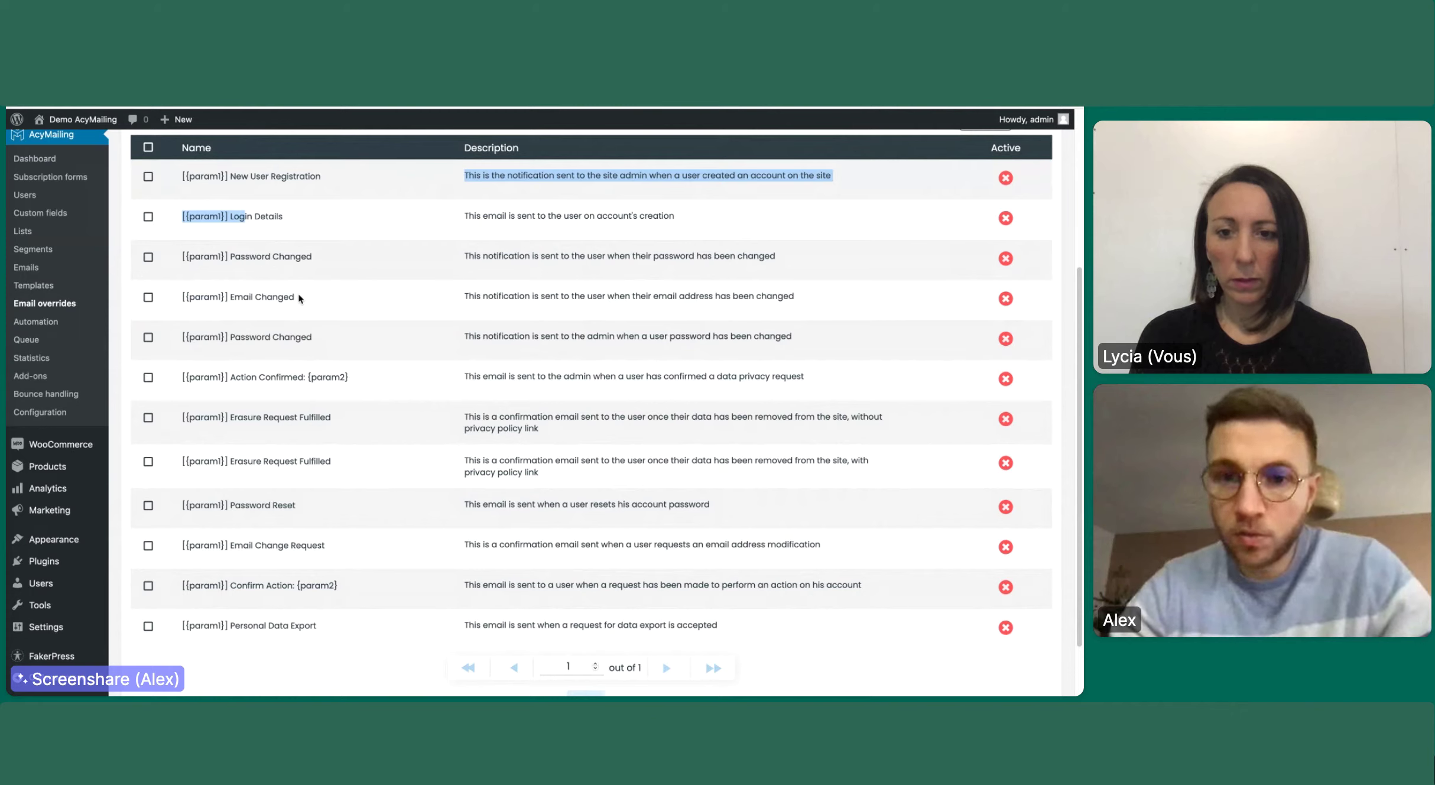
left_click(553, 185)
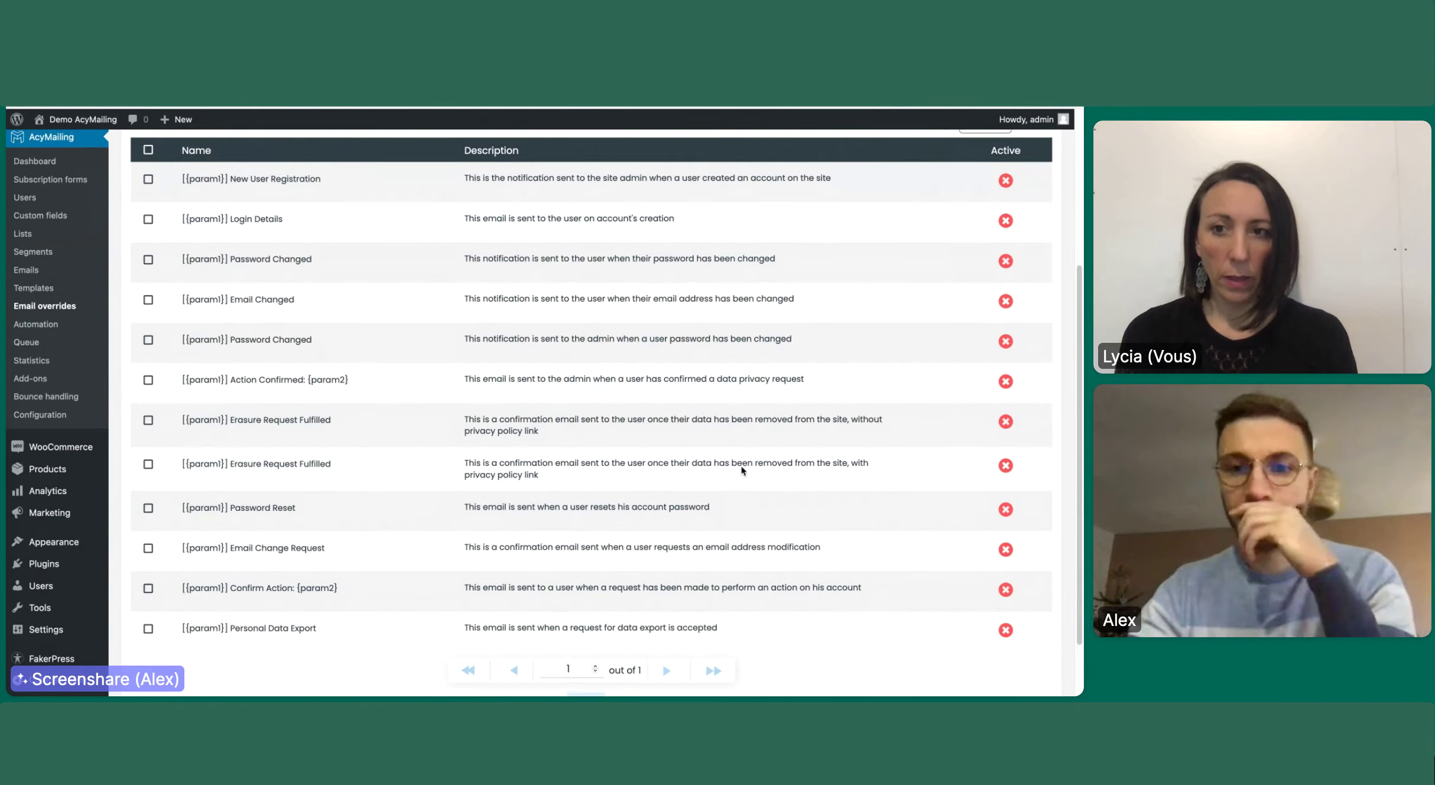
scroll(743, 471, "up", 3)
scroll(743, 471, "up", 2)
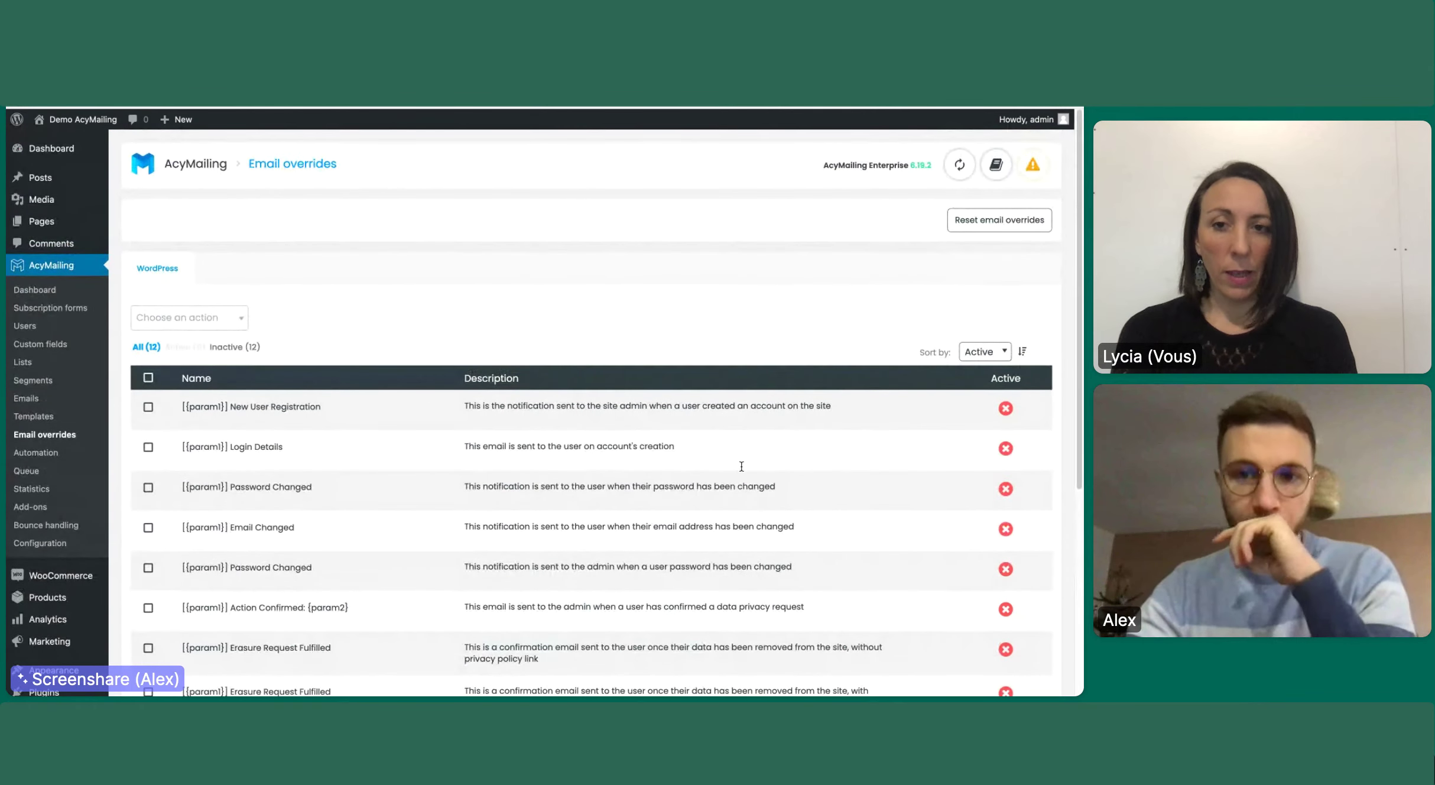